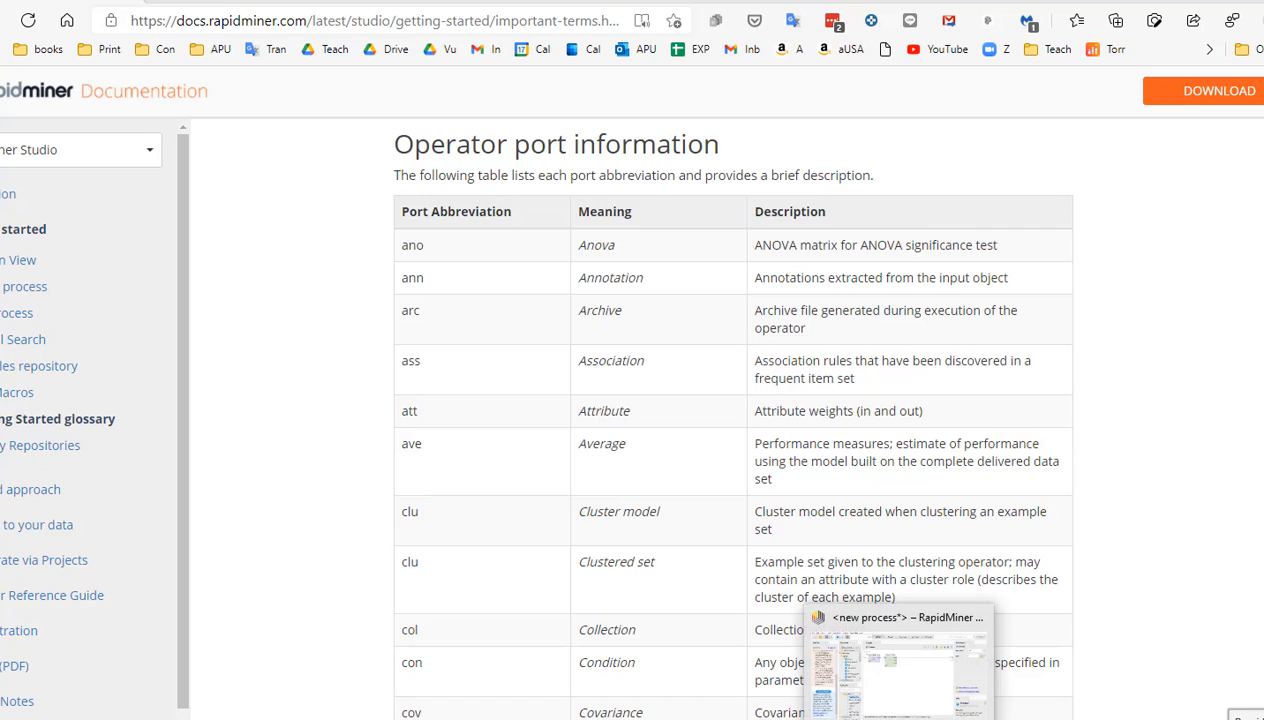
# - Look up the Decision Tree operator's port abbreviations in the Operator port information table of the RapidMiner documentation, reading through to its last entry
pyautogui.hotkey('alt', 'Tab')
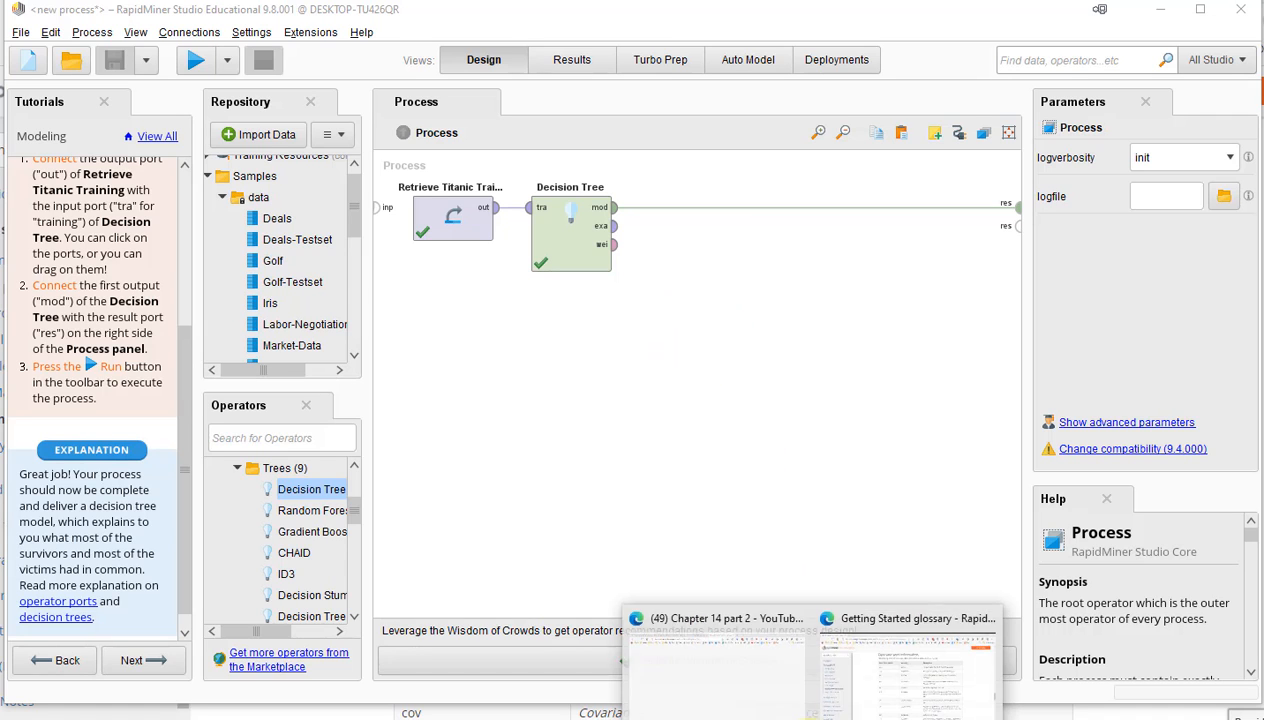
pyautogui.click(868, 702)
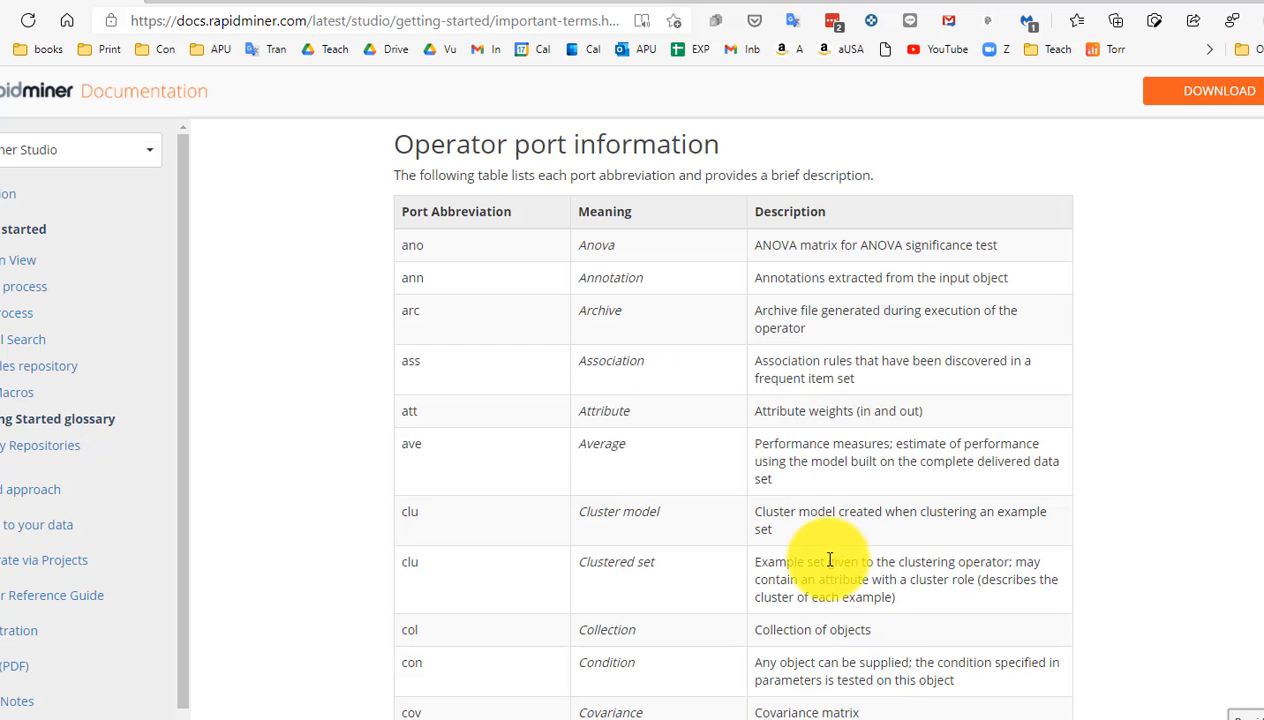
pyautogui.scroll(-8, 720, 518)
pyautogui.scroll(-10, 720, 518)
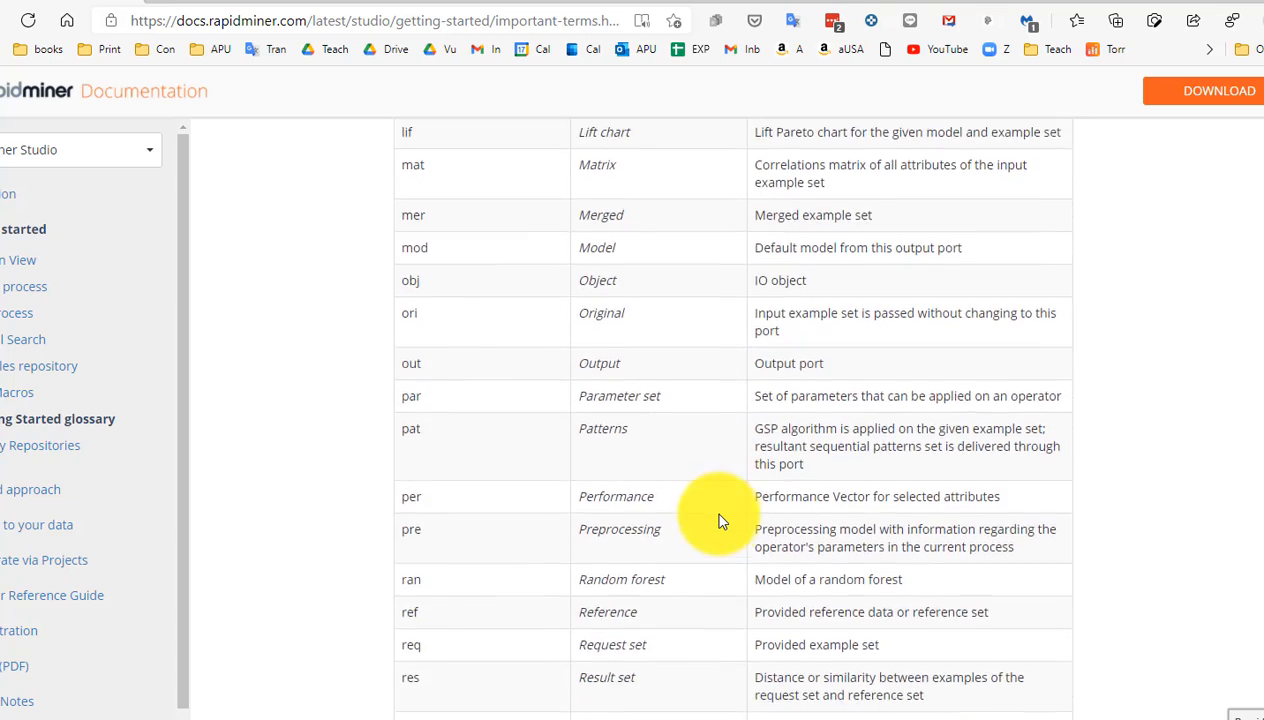
pyautogui.scroll(1, 720, 517)
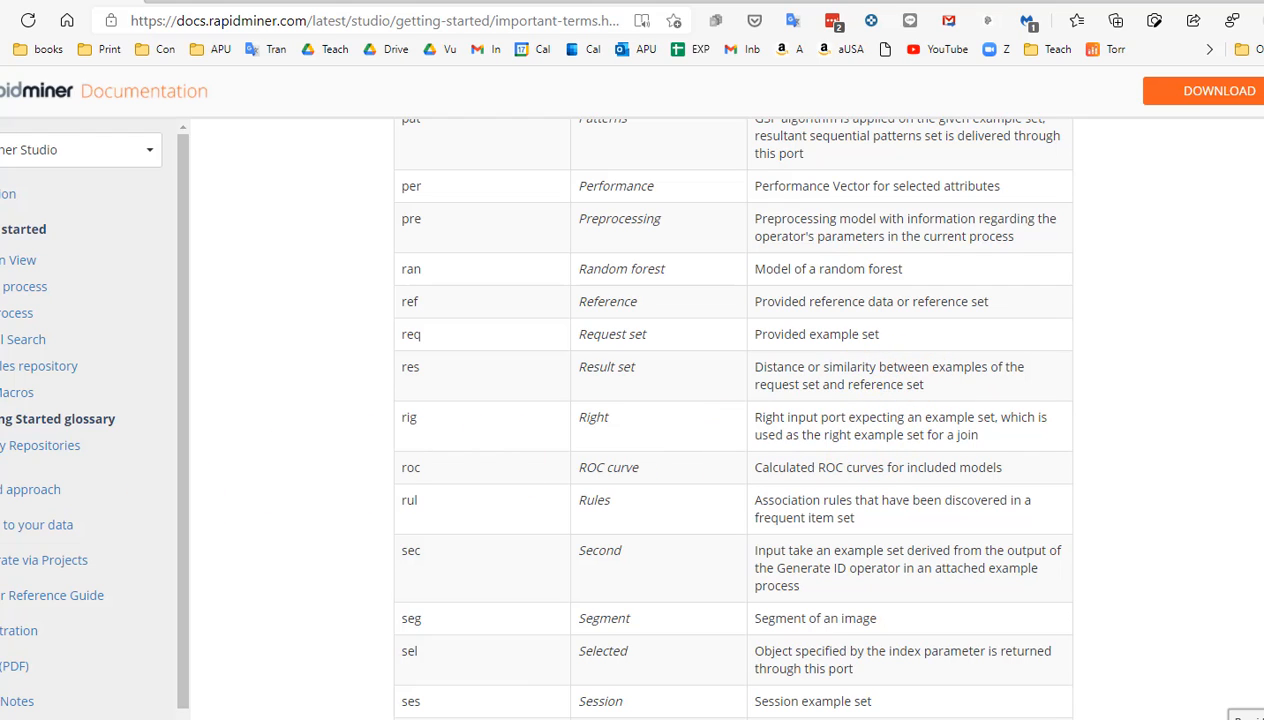
pyautogui.scroll(2, 733, 420)
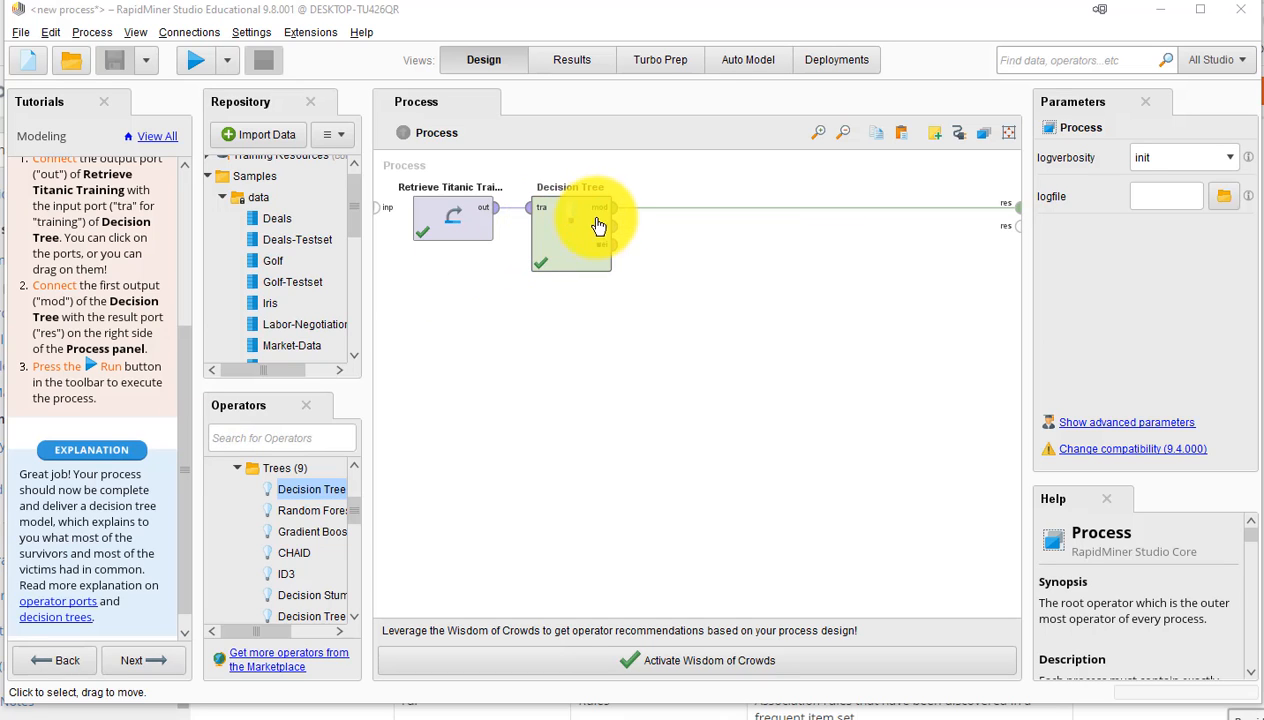
pyautogui.click(606, 210)
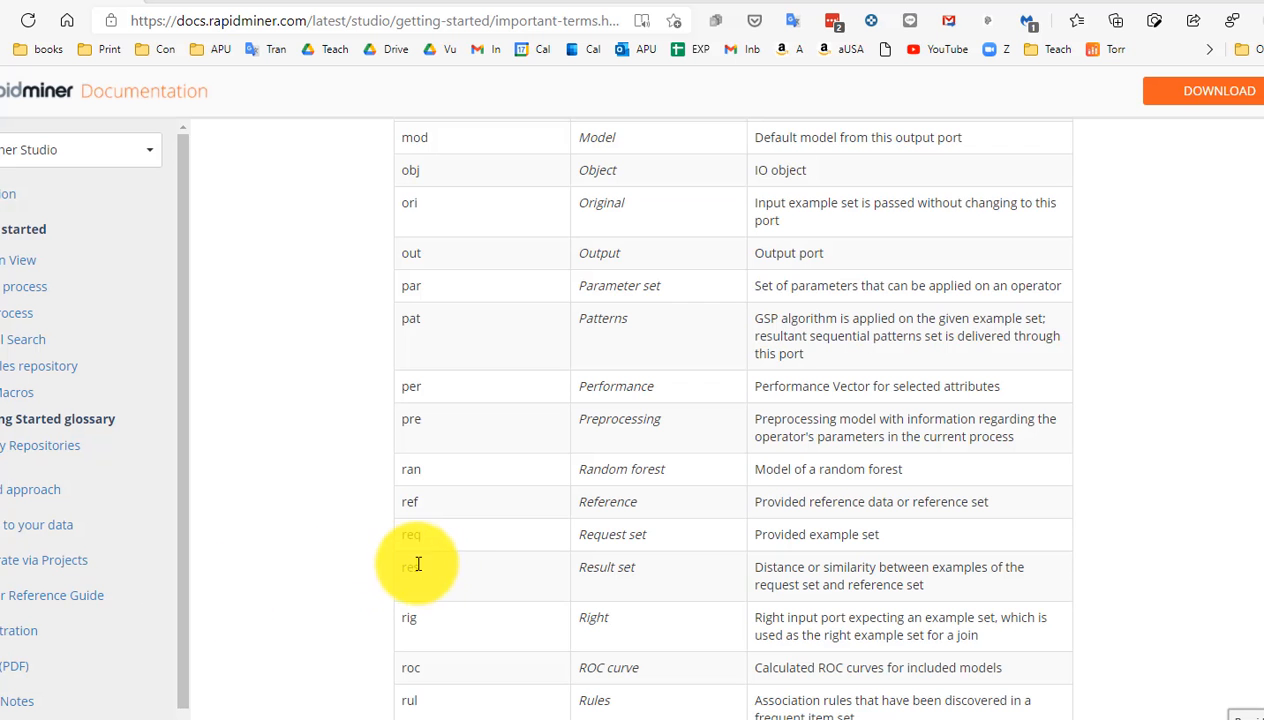
pyautogui.scroll(-5, 440, 572)
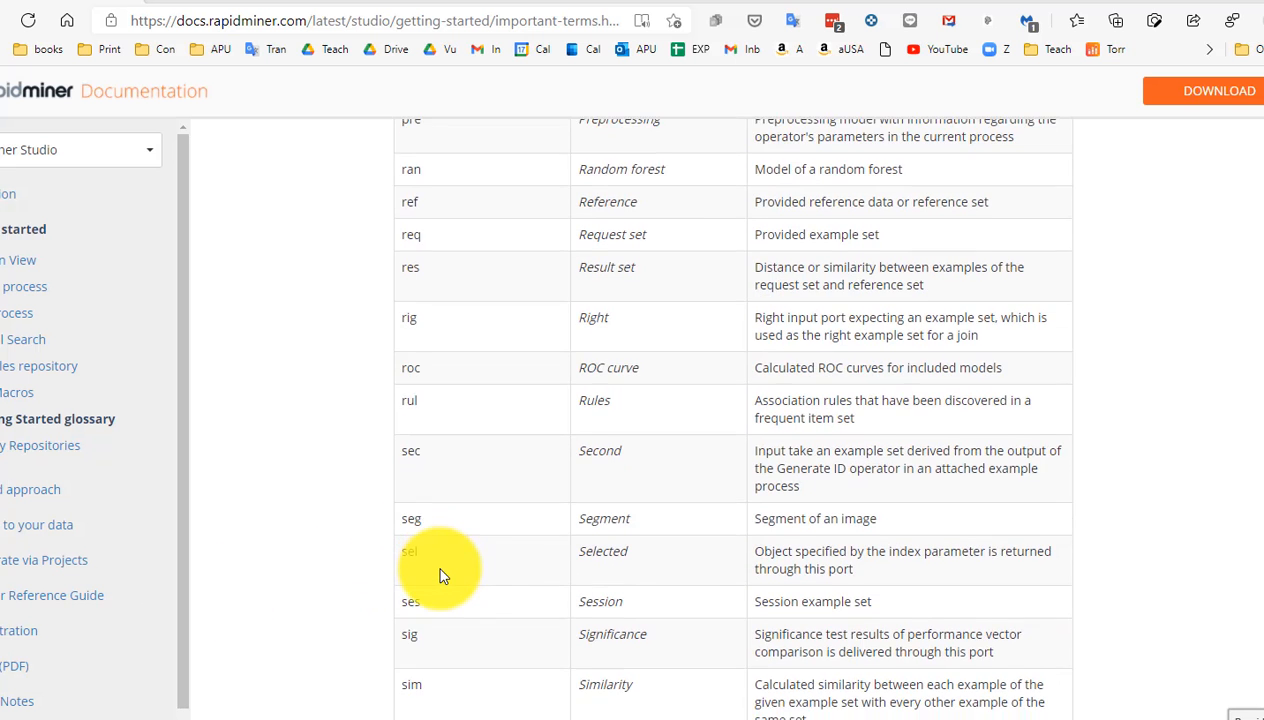
pyautogui.scroll(-1, 440, 572)
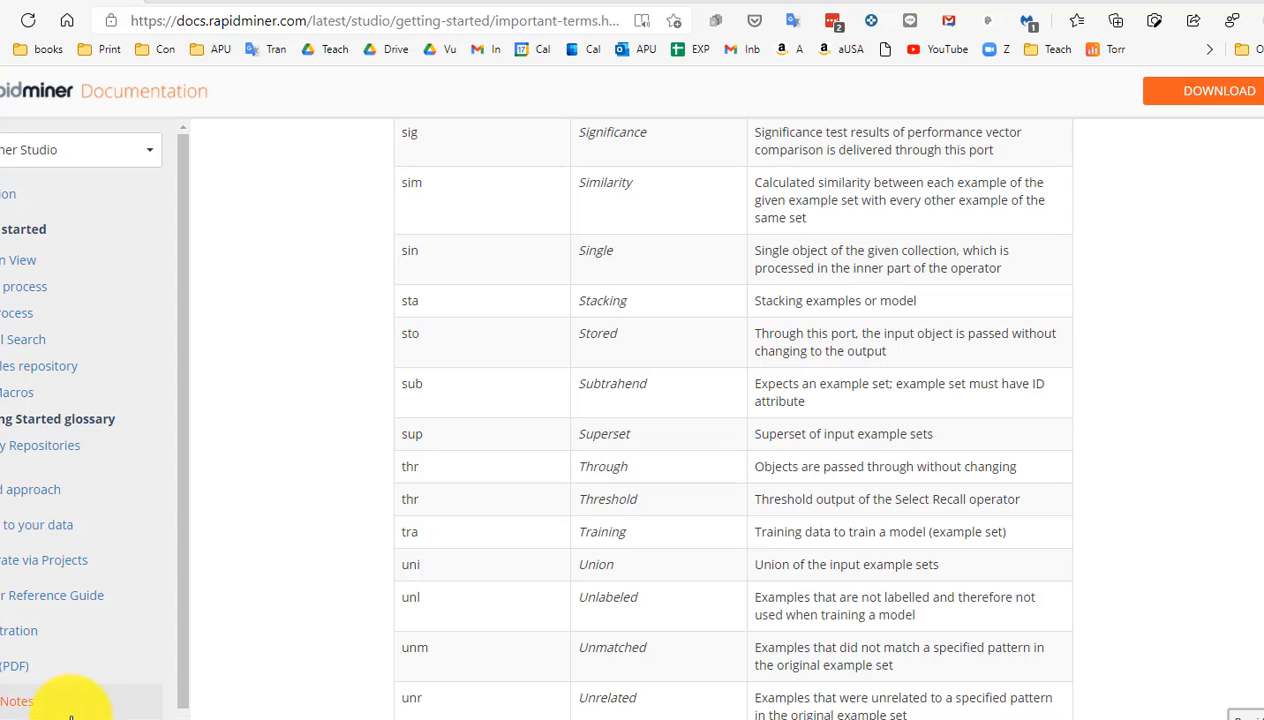
pyautogui.scroll(8, 390, 643)
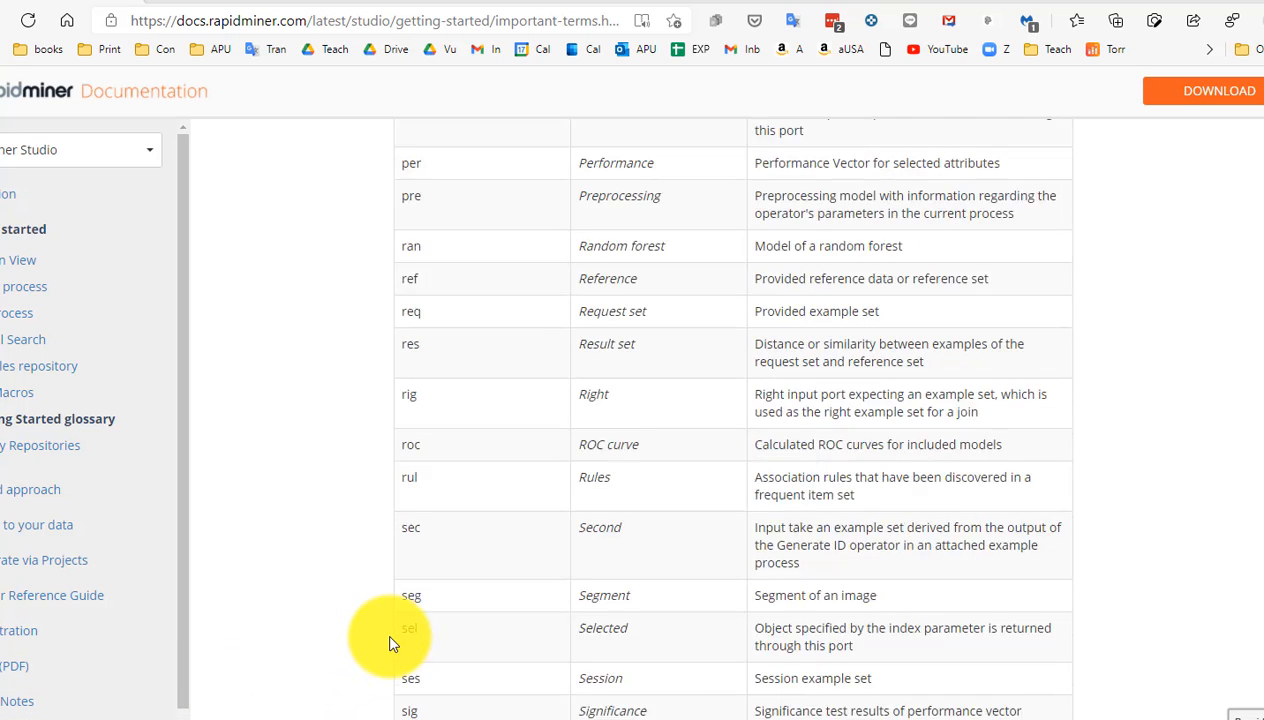
pyautogui.scroll(3, 393, 643)
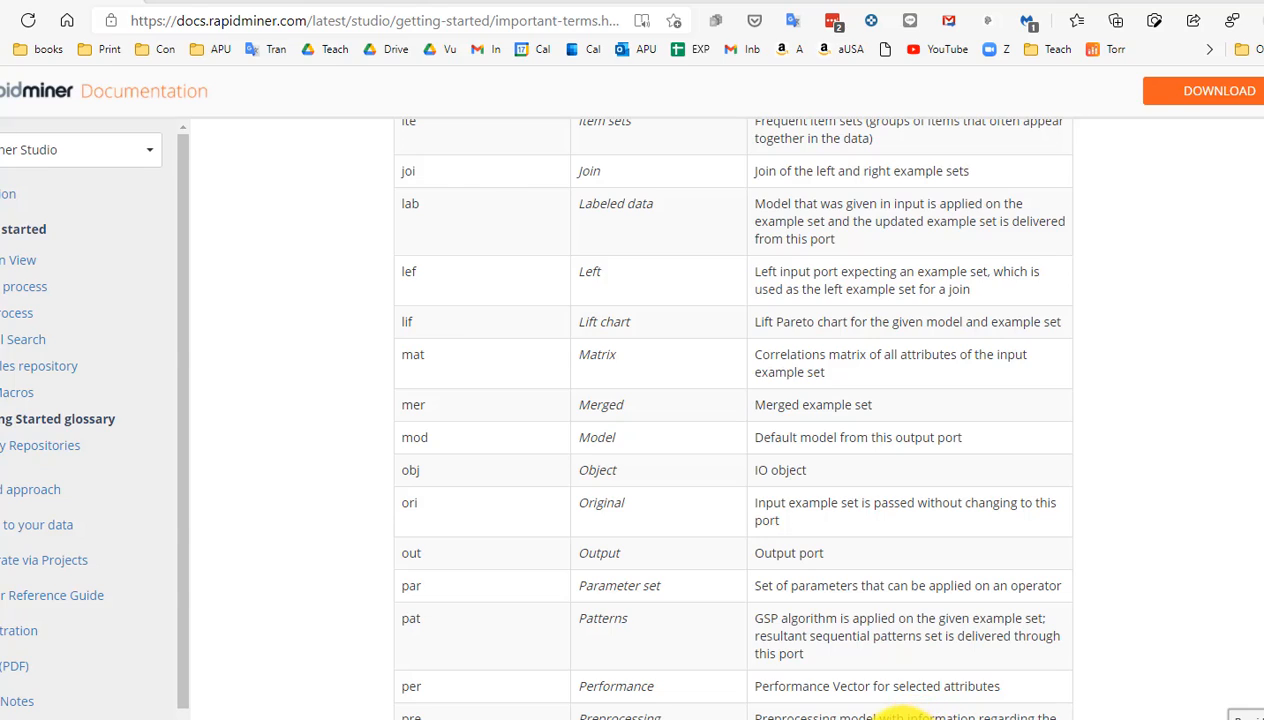
pyautogui.click(903, 719)
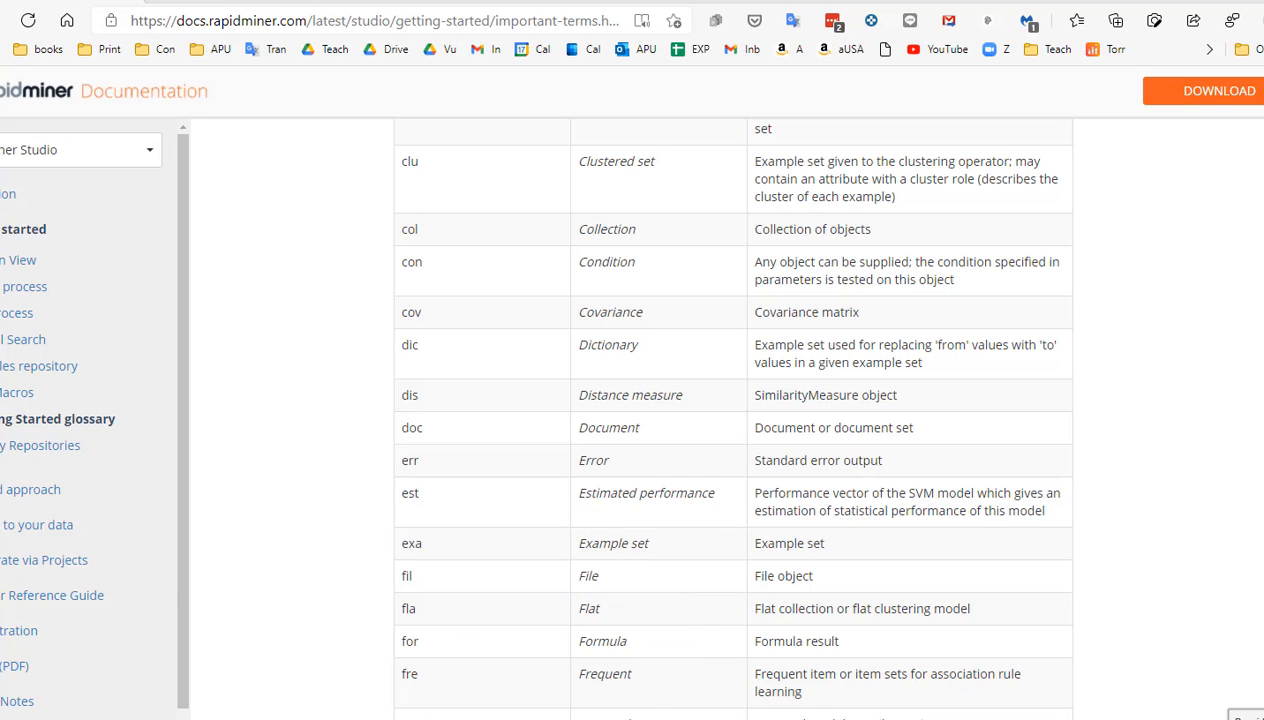
pyautogui.scroll(-5, 564, 584)
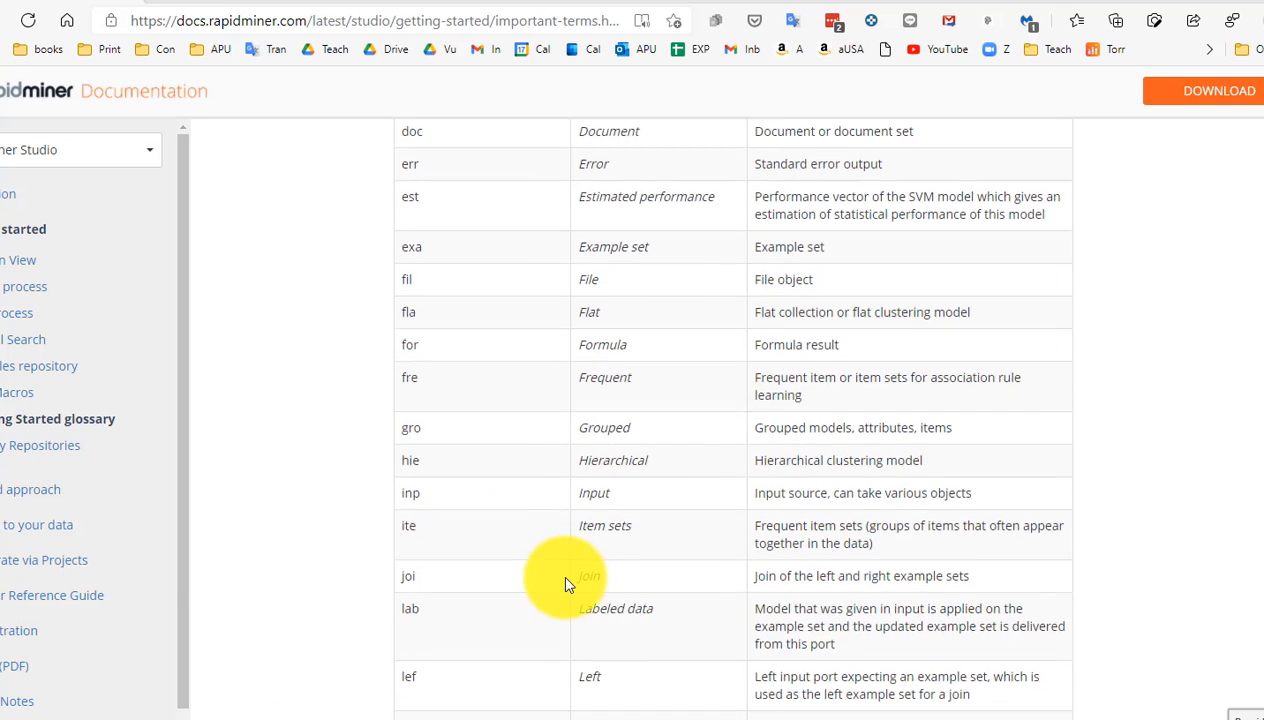
pyautogui.scroll(-7, 564, 584)
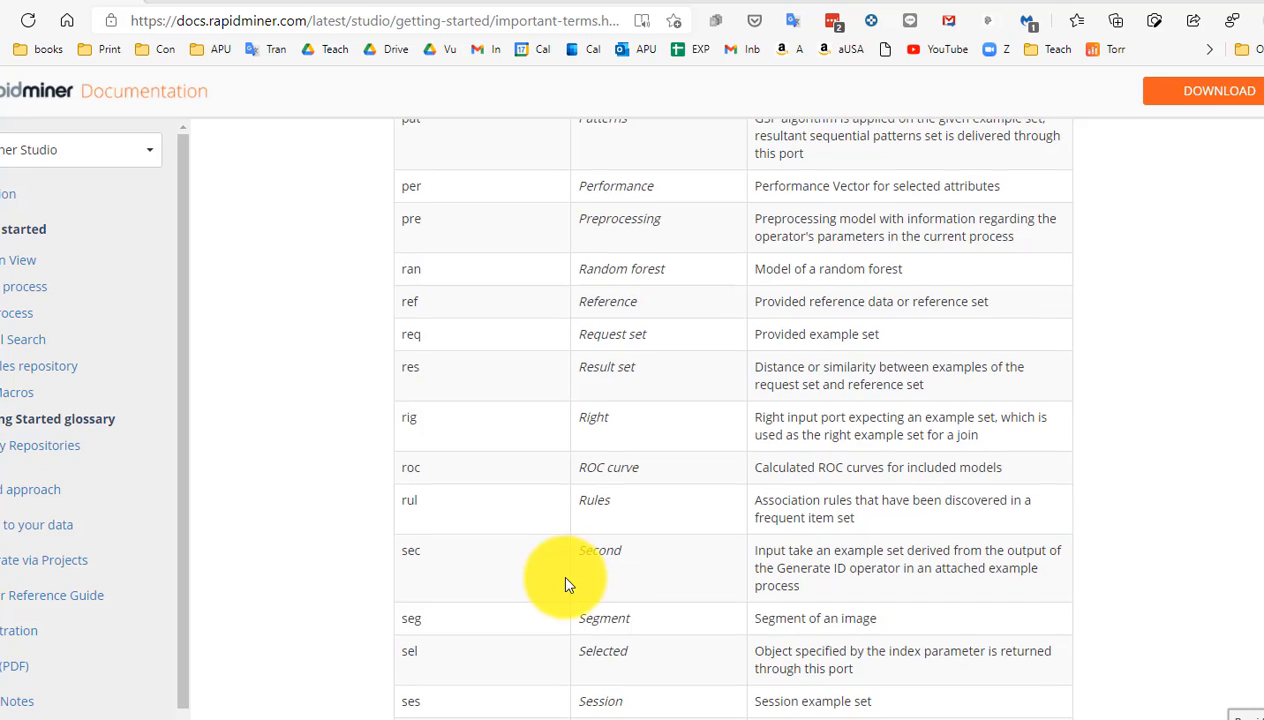
pyautogui.scroll(2, 564, 584)
pyautogui.scroll(1, 564, 584)
pyautogui.scroll(-9, 564, 584)
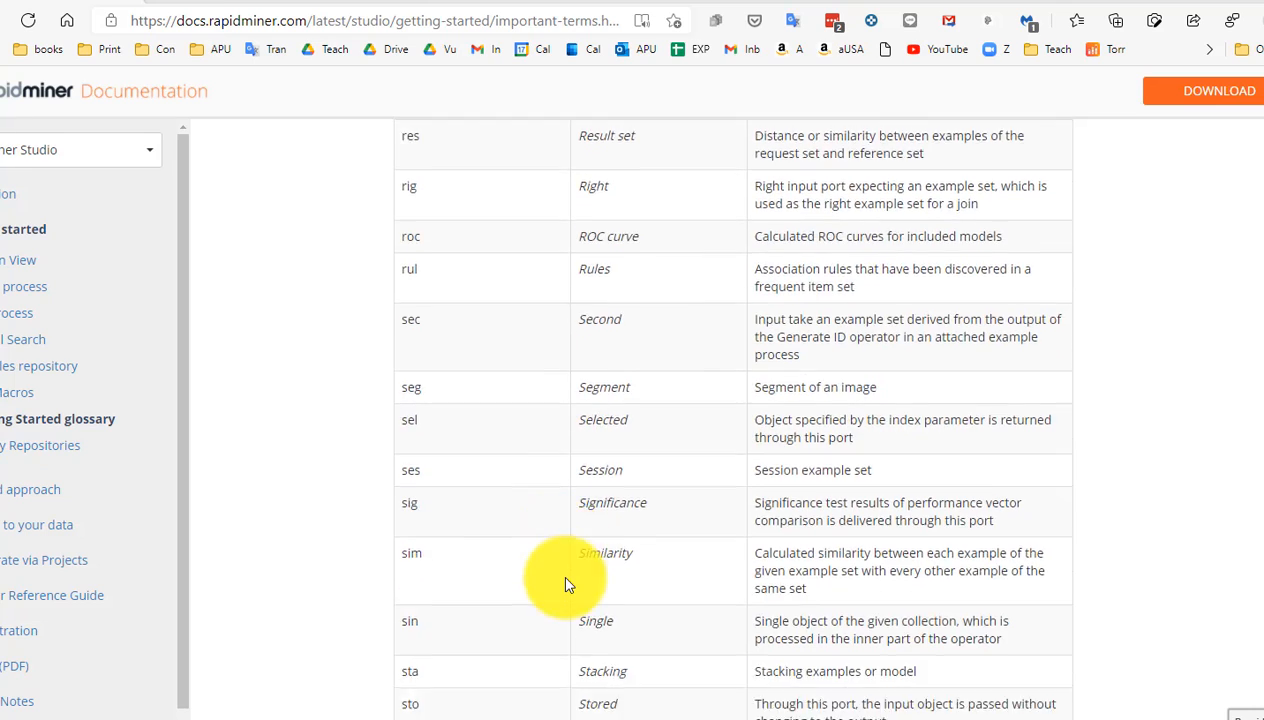
pyautogui.scroll(-3, 564, 584)
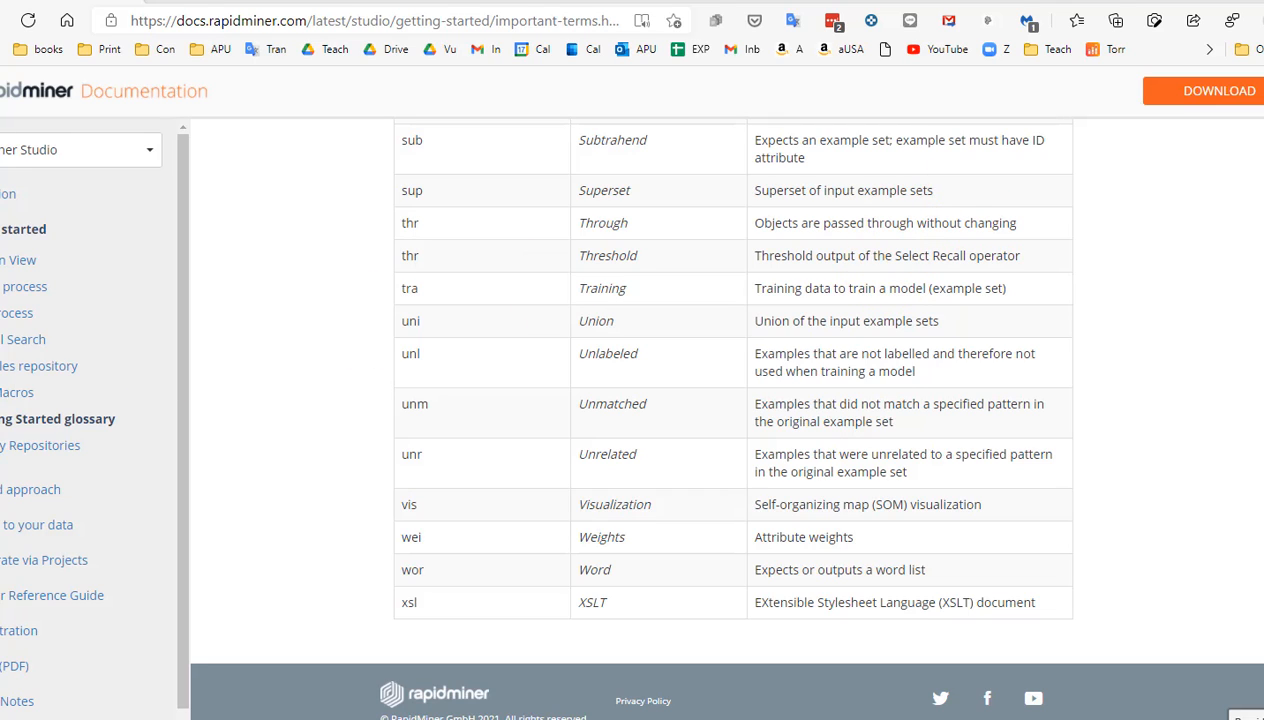
# - Switch to RapidMiner Studio, open the decision trees page referenced in the tutorial explanation, and review its video and related items
pyautogui.hotkey('alt', 'Tab')
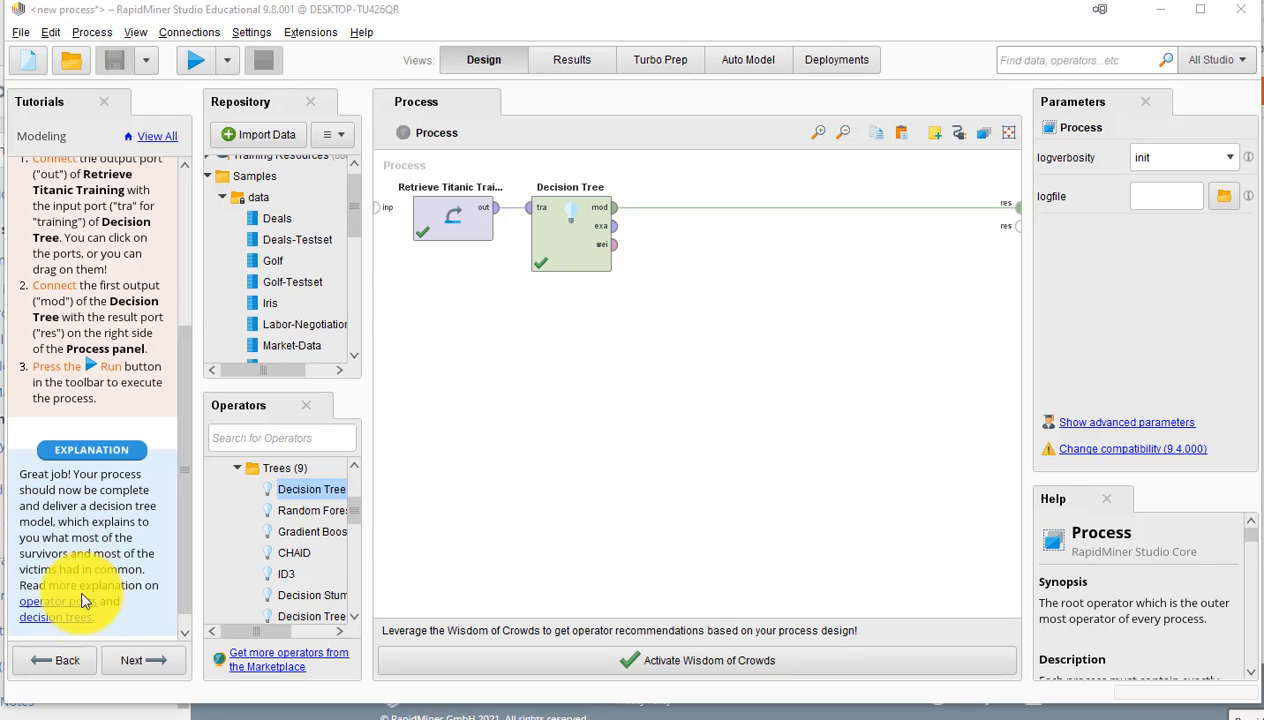
pyautogui.click(64, 620)
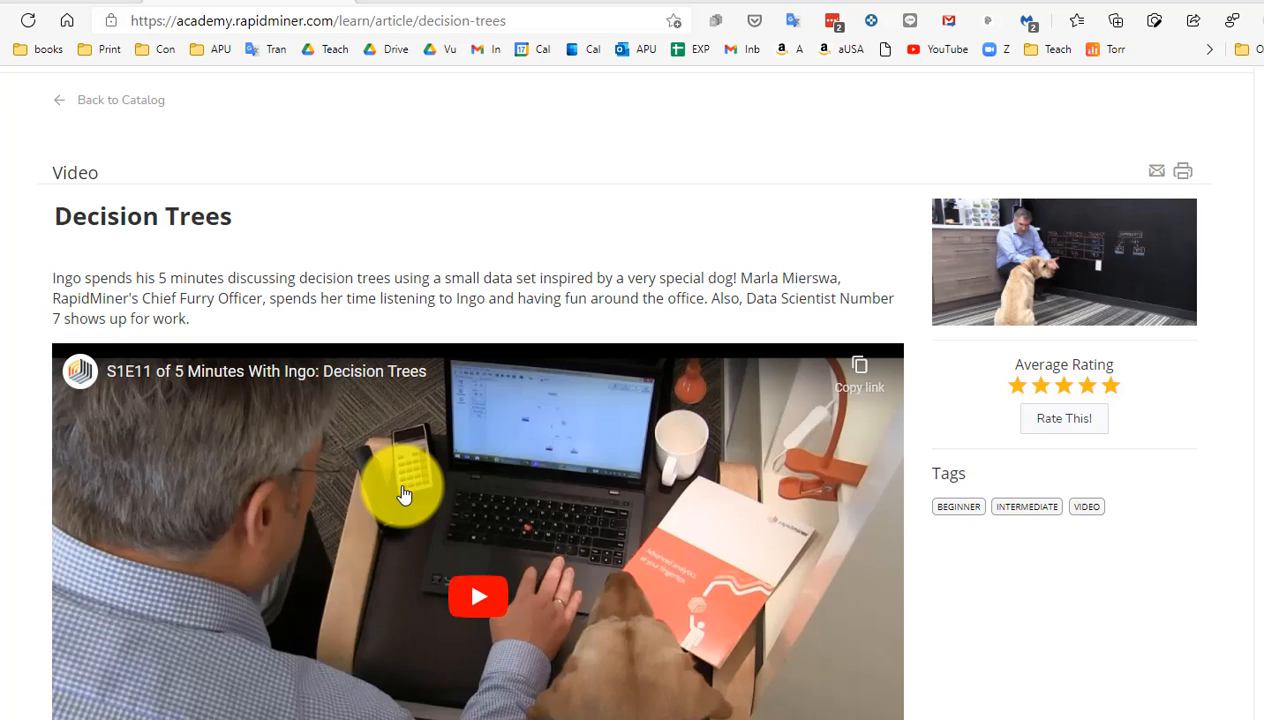
pyautogui.scroll(-1, 403, 495)
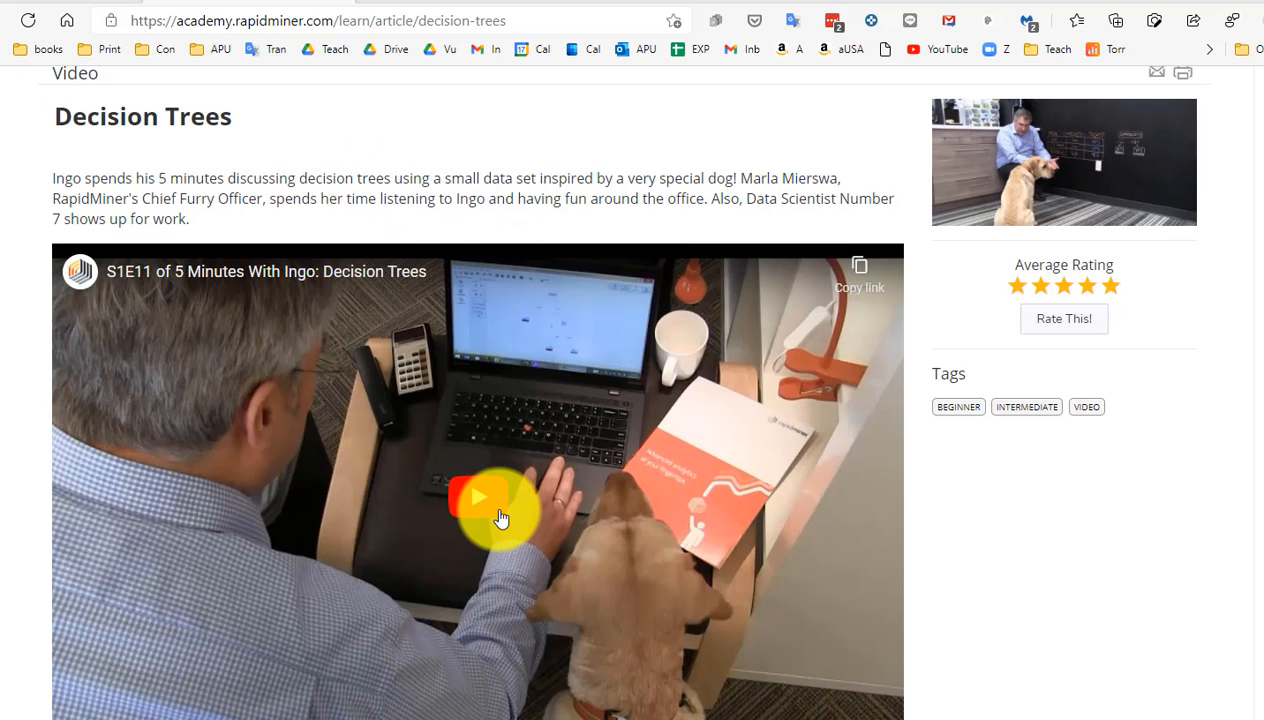
pyautogui.scroll(-1, 520, 510)
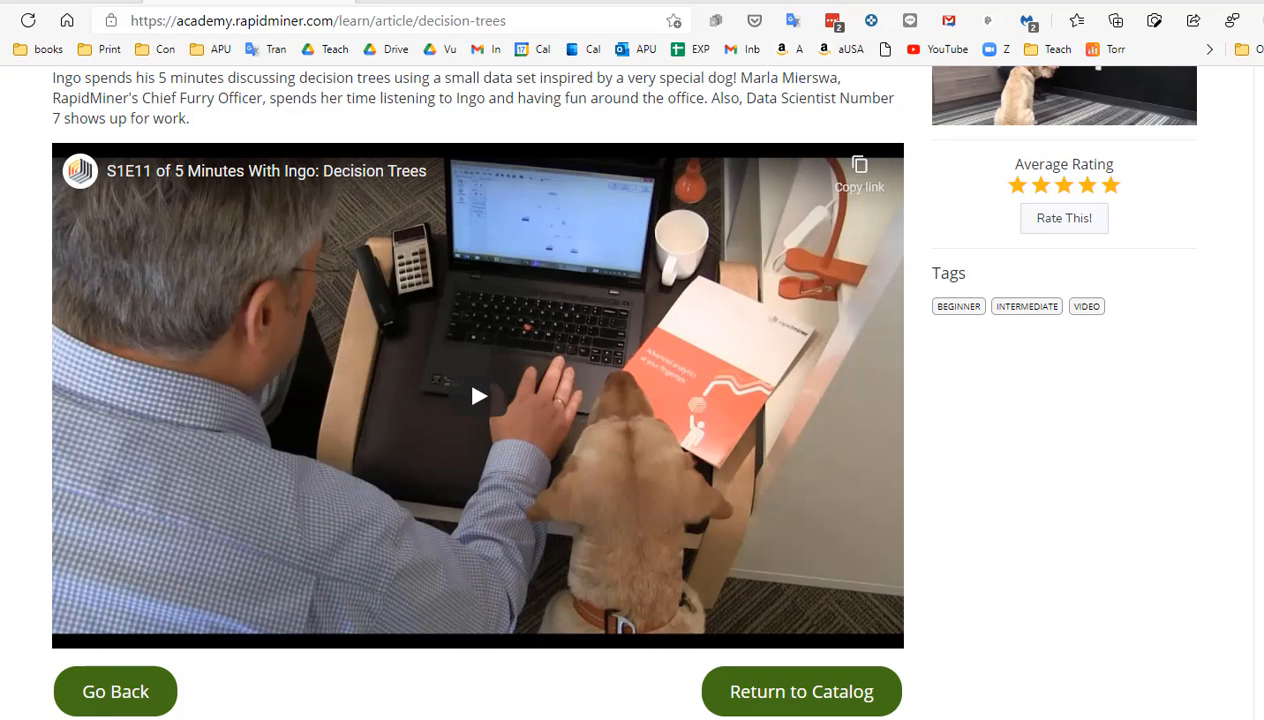
pyautogui.scroll(-4, 402, 556)
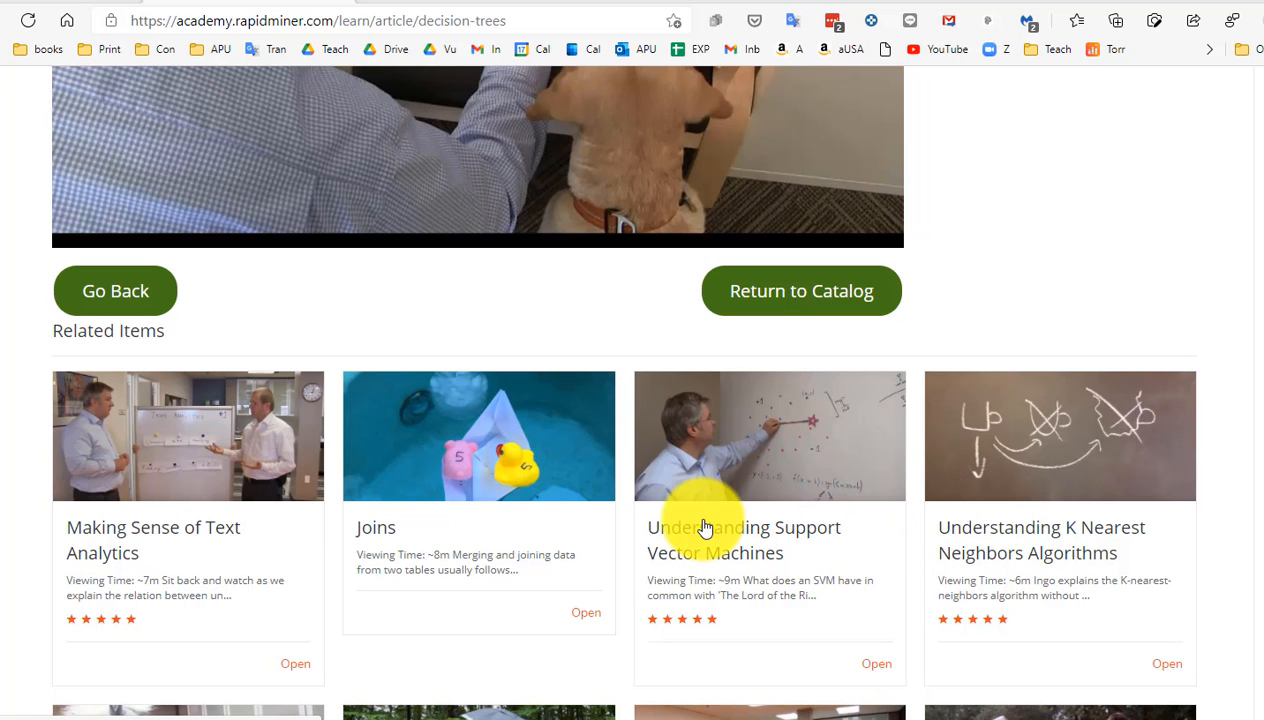
pyautogui.scroll(-3, 703, 528)
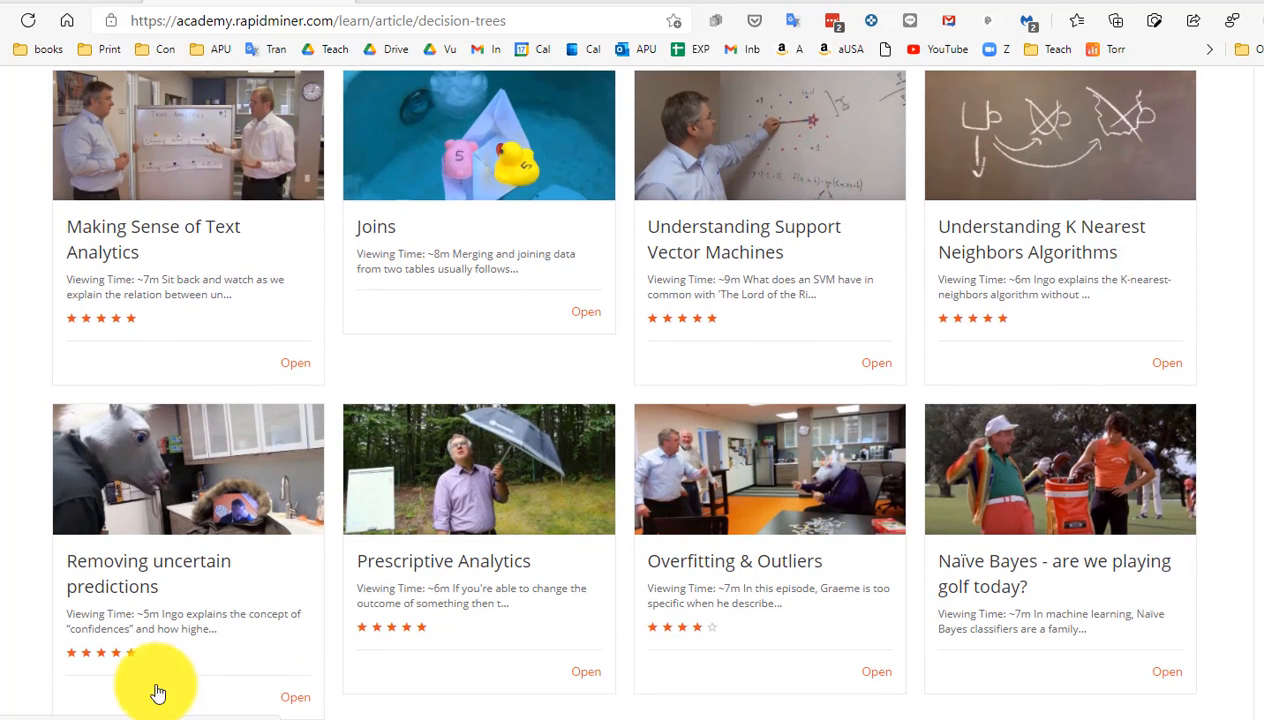
# - Switch back to RapidMiner Studio and advance the Modeling tutorial to its final page
pyautogui.click(90, 718)
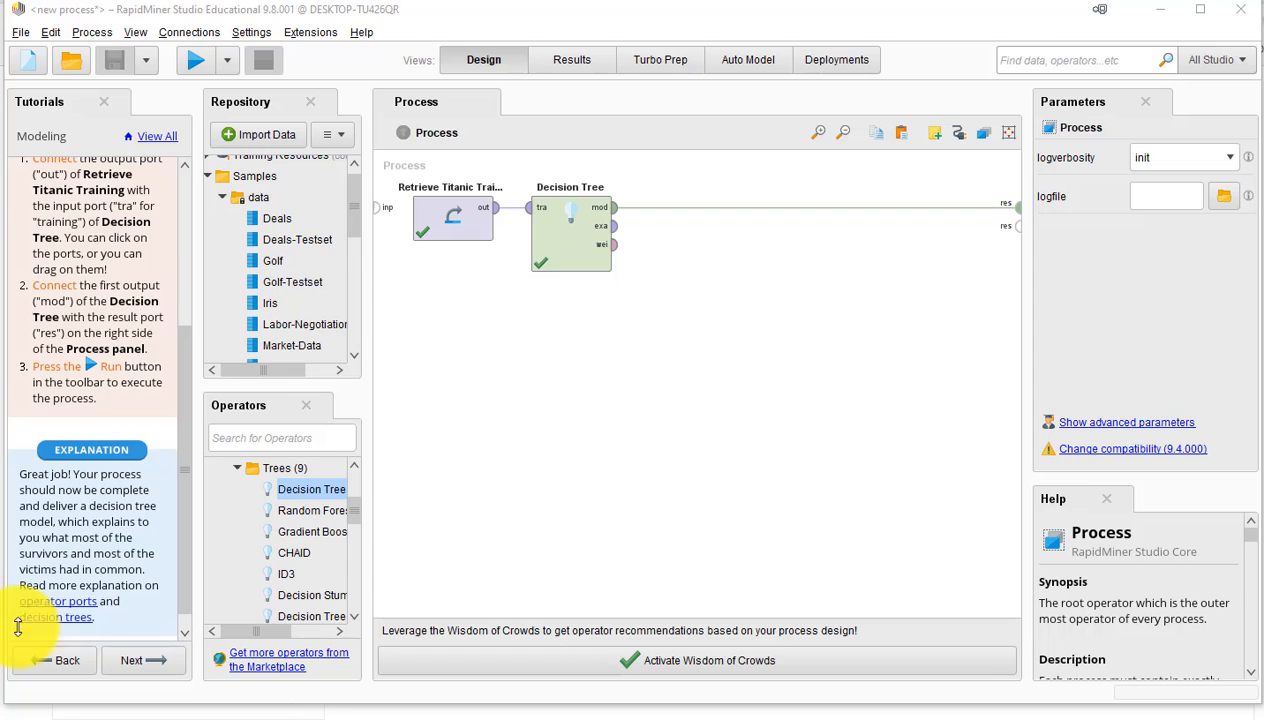
pyautogui.click(143, 661)
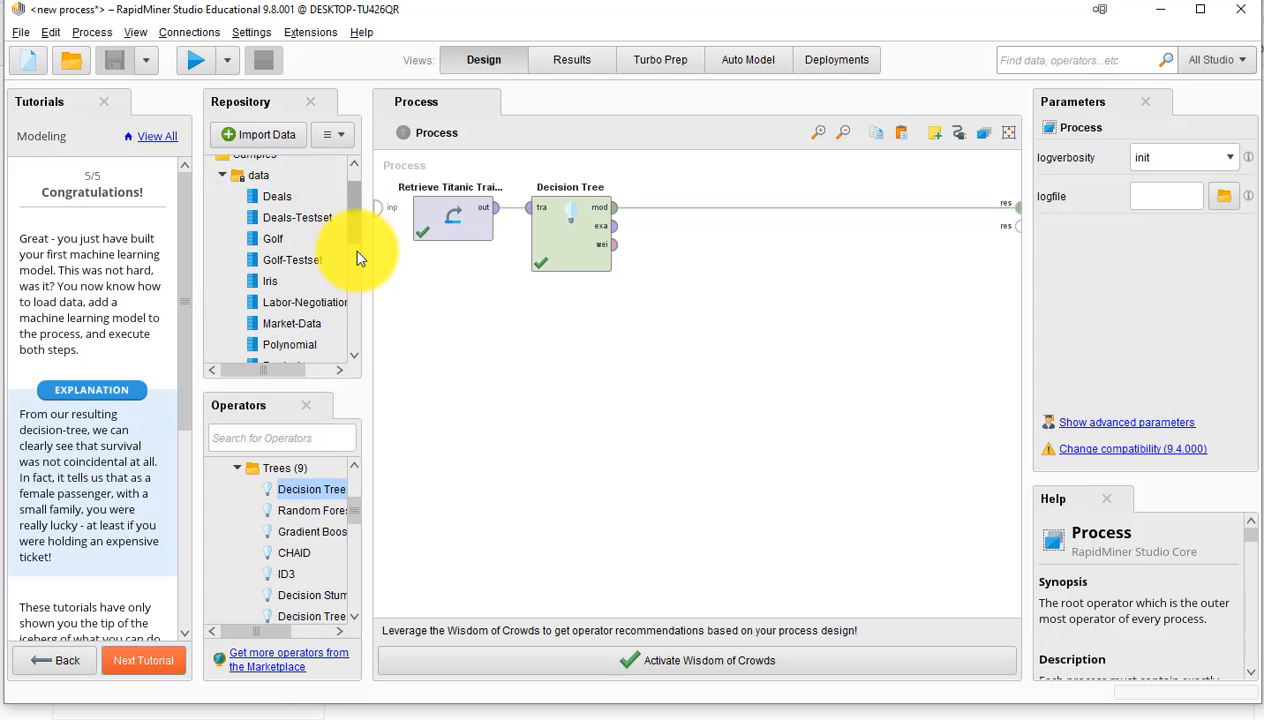
# - Review the sample data sets in the repository and the Modeling > Predictive > Trees operators used for the decision tree process
pyautogui.scroll(-3, 358, 260)
pyautogui.scroll(-1, 360, 287)
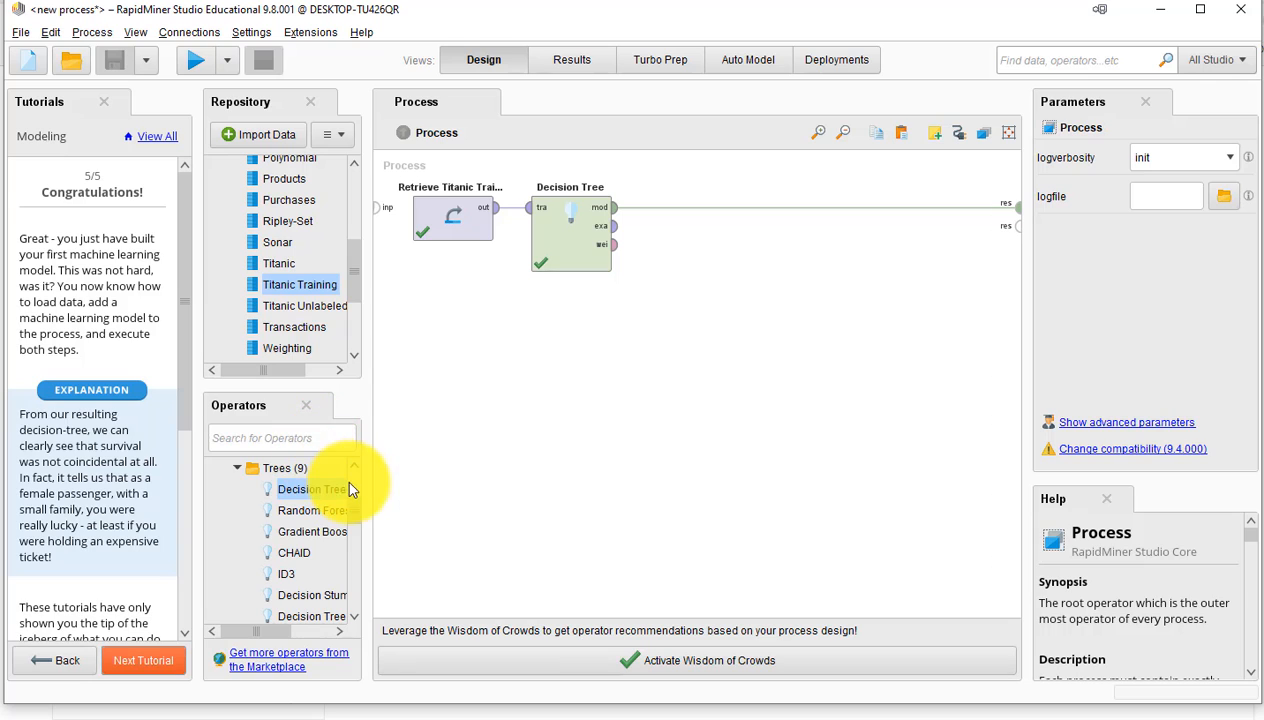
pyautogui.scroll(2, 358, 497)
pyautogui.scroll(2, 358, 490)
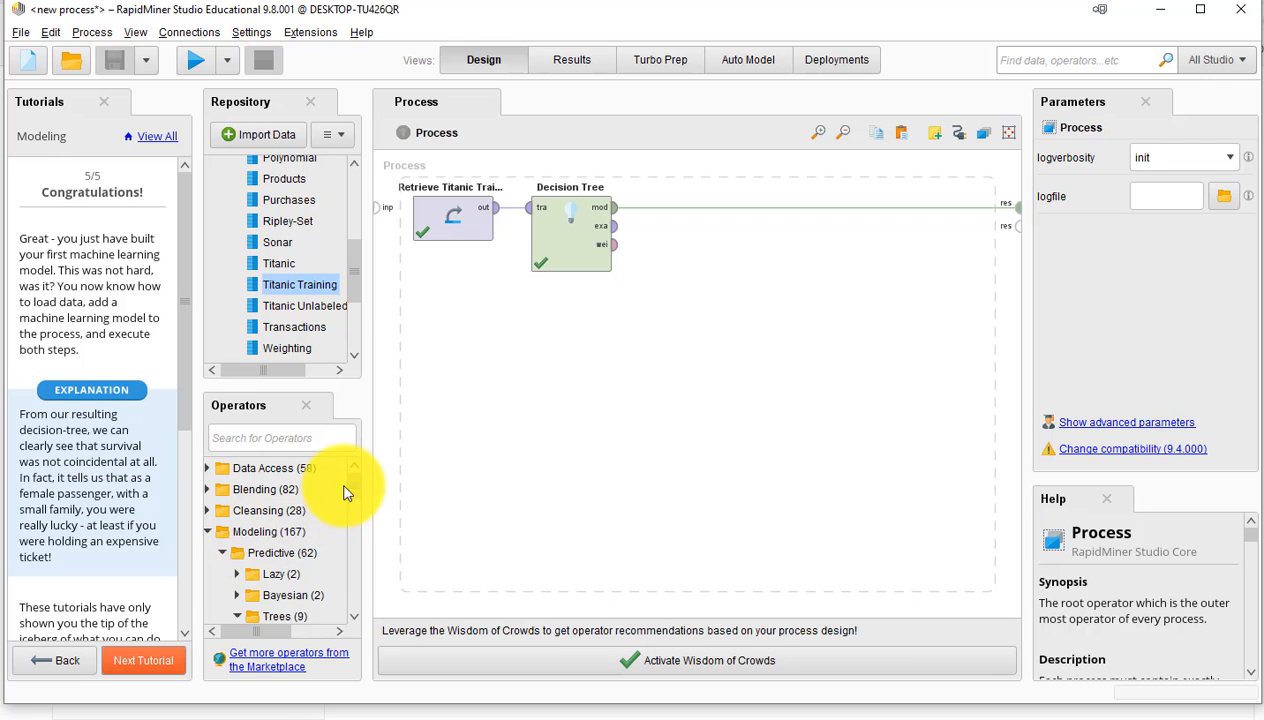
pyautogui.scroll(-2, 355, 505)
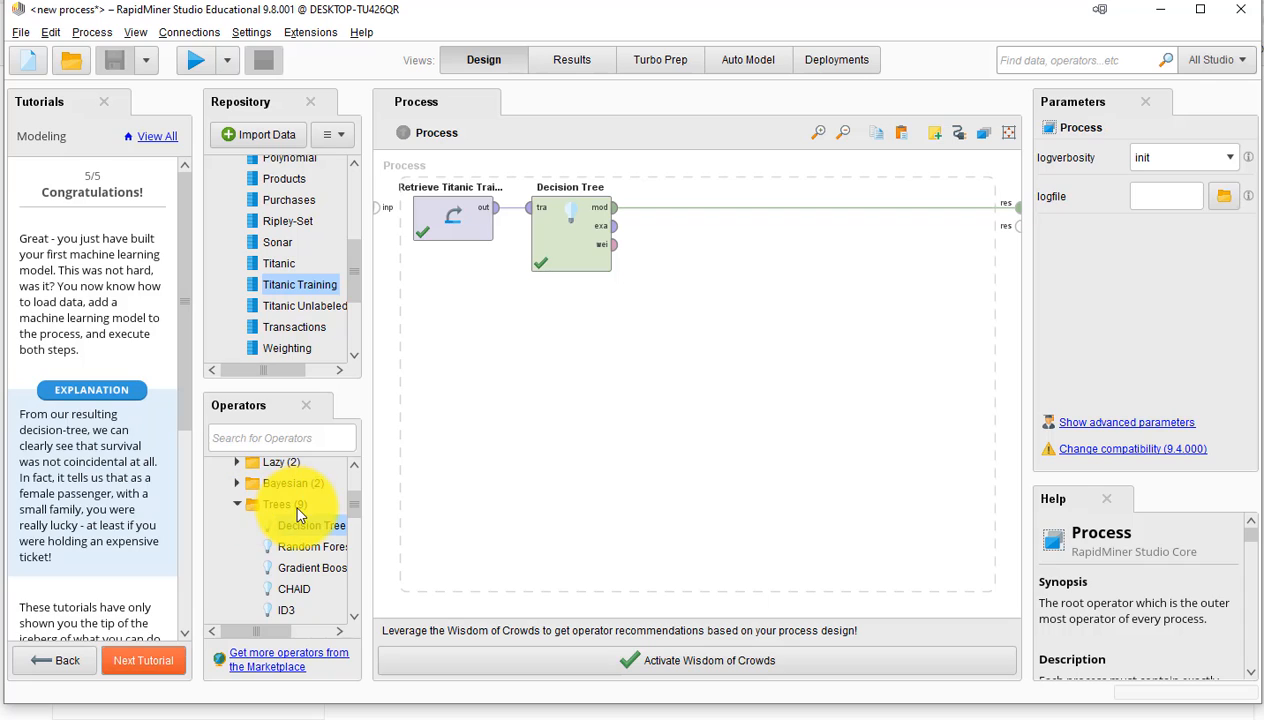
pyautogui.scroll(2, 357, 505)
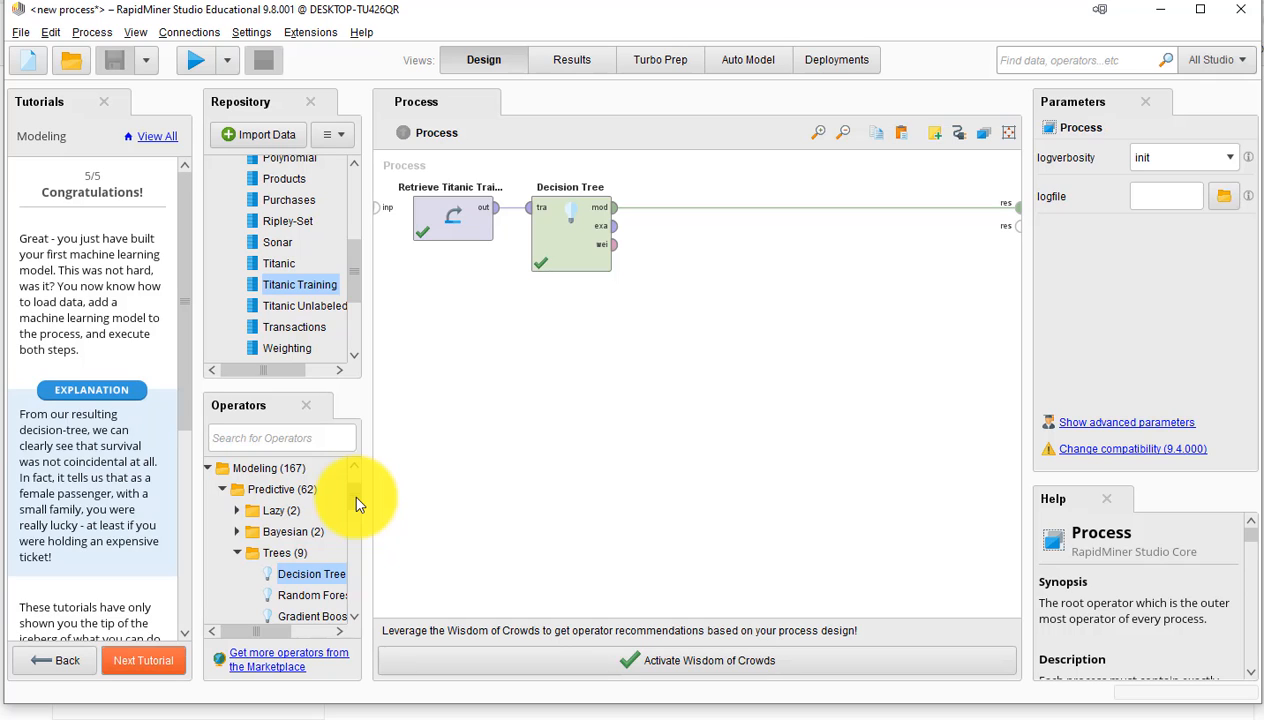
pyautogui.moveTo(300, 576)
pyautogui.mouseDown()
pyautogui.moveTo(300, 598)
pyautogui.moveTo(298, 564)
pyautogui.mouseUp()
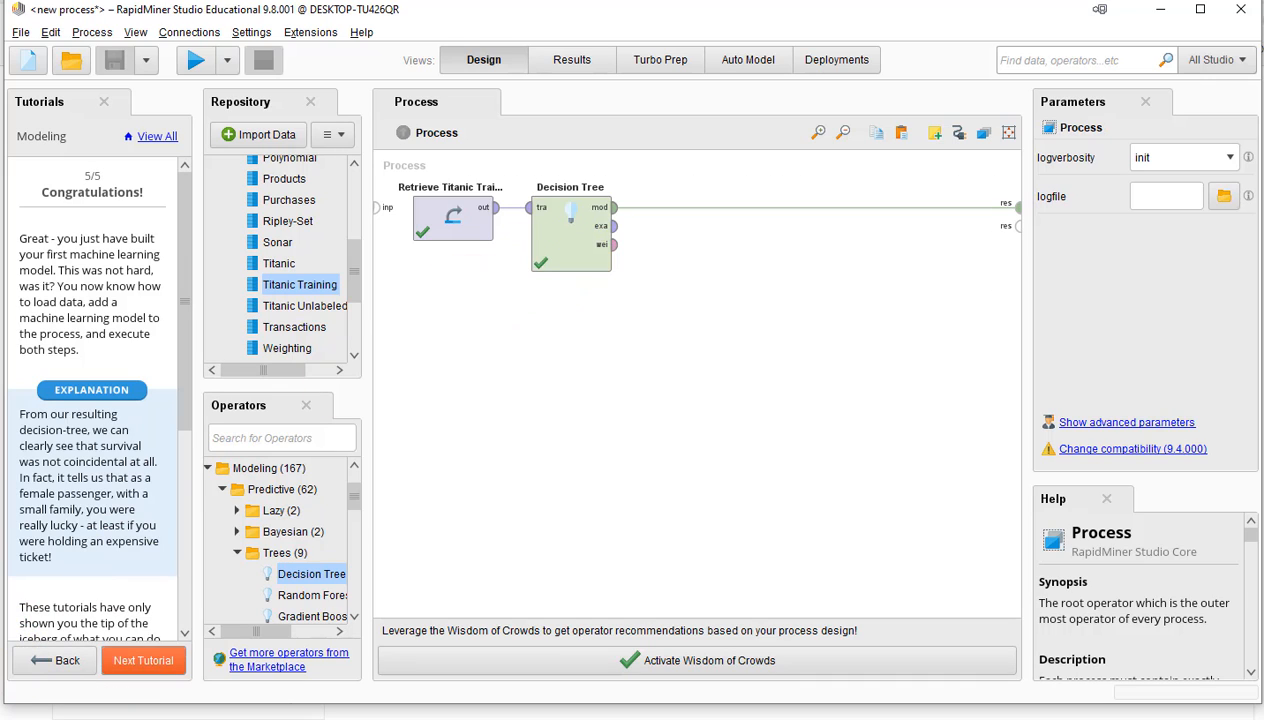
# - Read the Modeling tutorial's closing explanation and start the next tutorial, Accessing Data
pyautogui.scroll(-4, 92, 400)
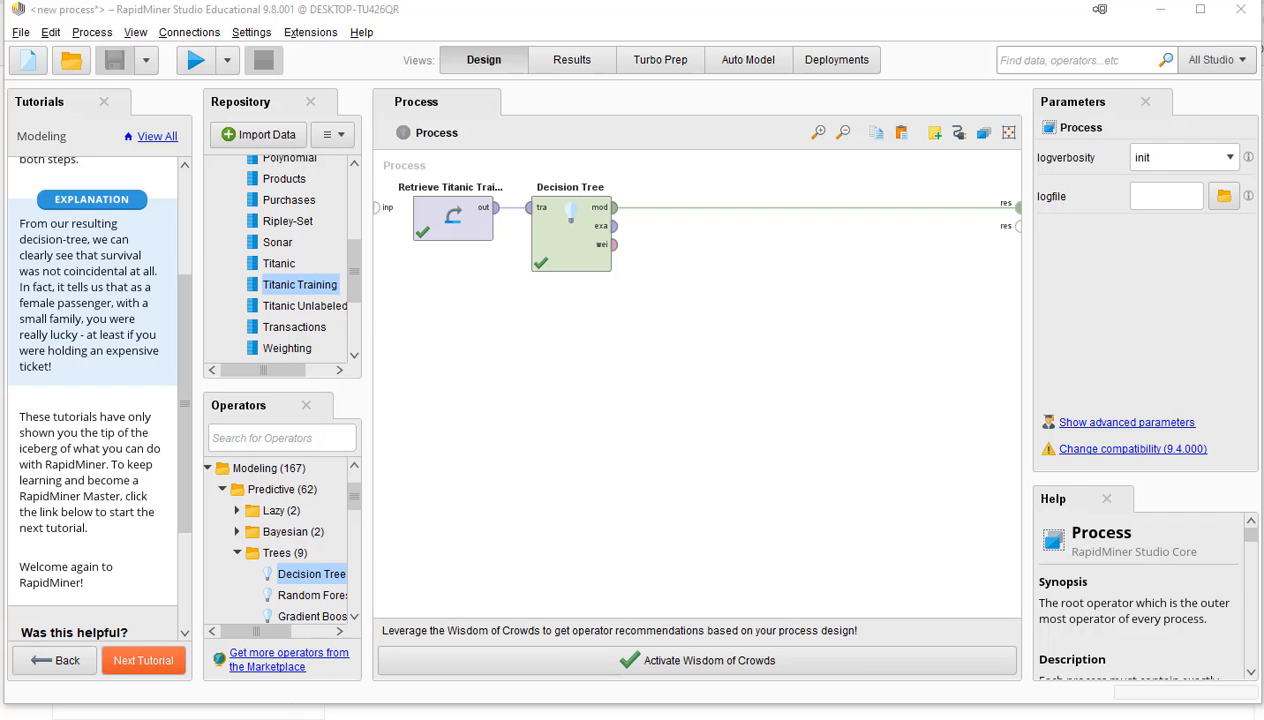
pyautogui.scroll(3, 90, 380)
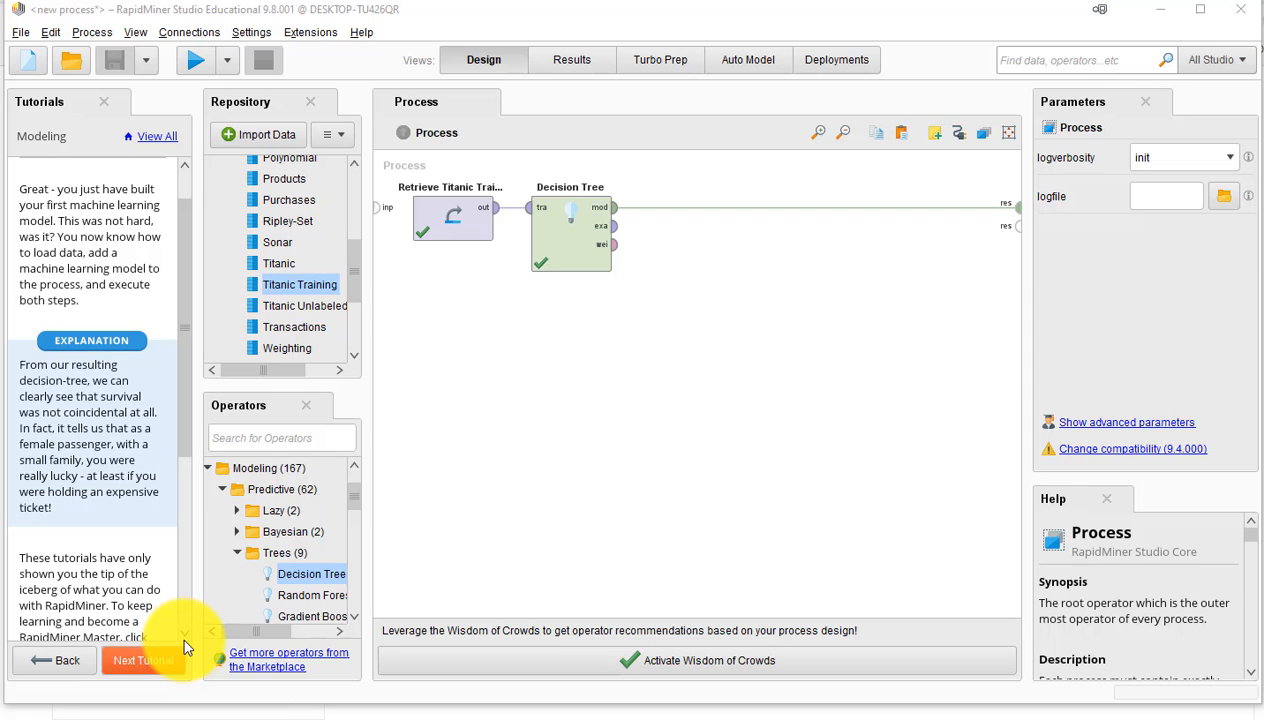
pyautogui.scroll(-3, 185, 645)
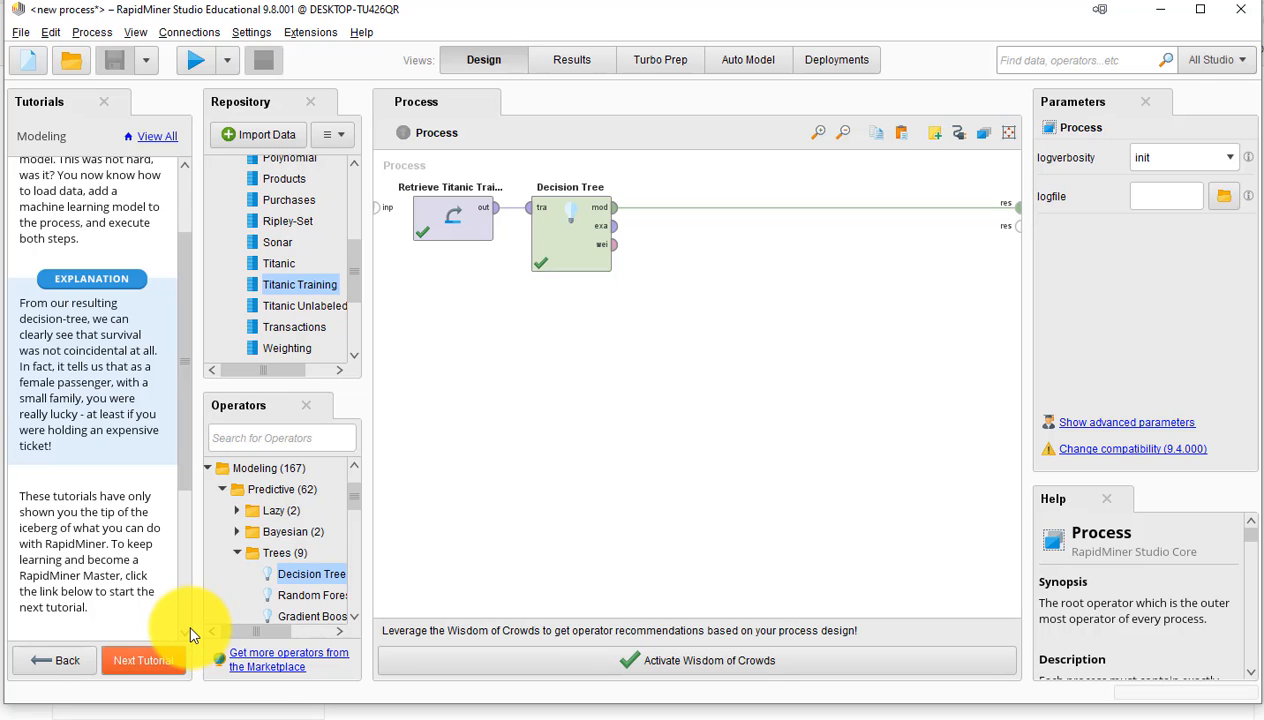
pyautogui.click(146, 660)
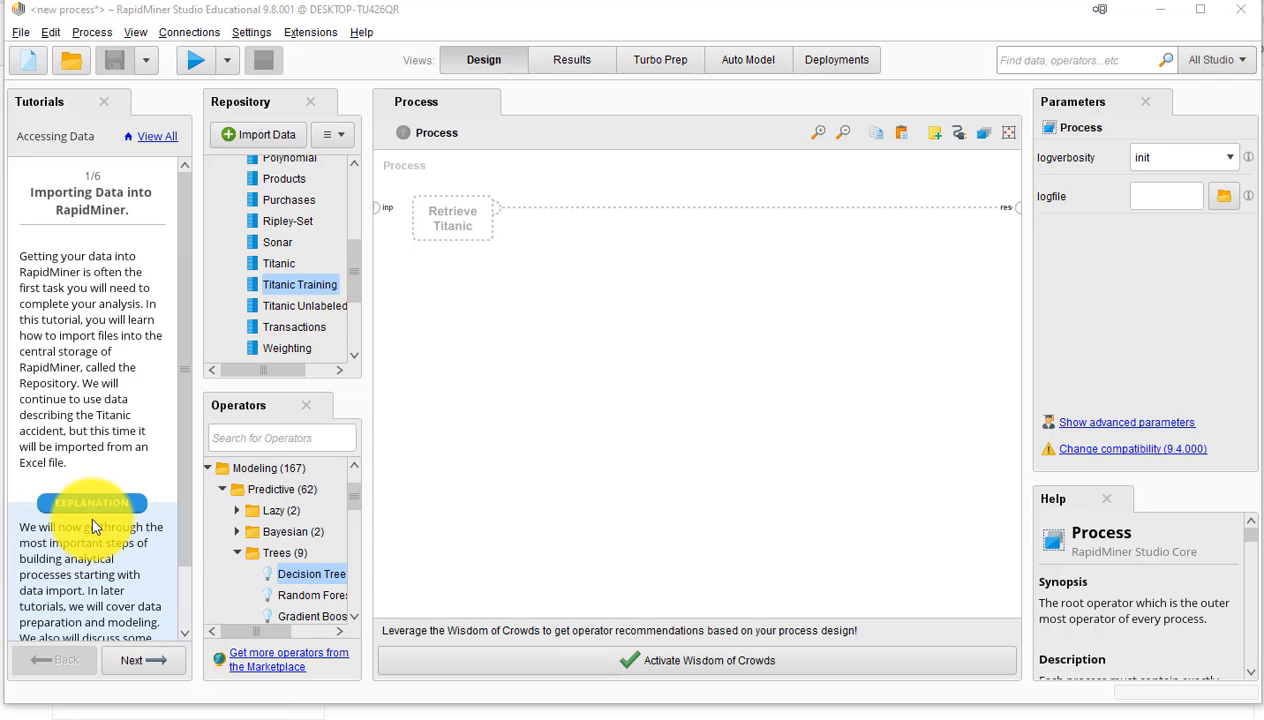
# - Collapse the Trees and Predictive operator groups, and collapse the data and Samples folders in the repository
pyautogui.click(237, 554)
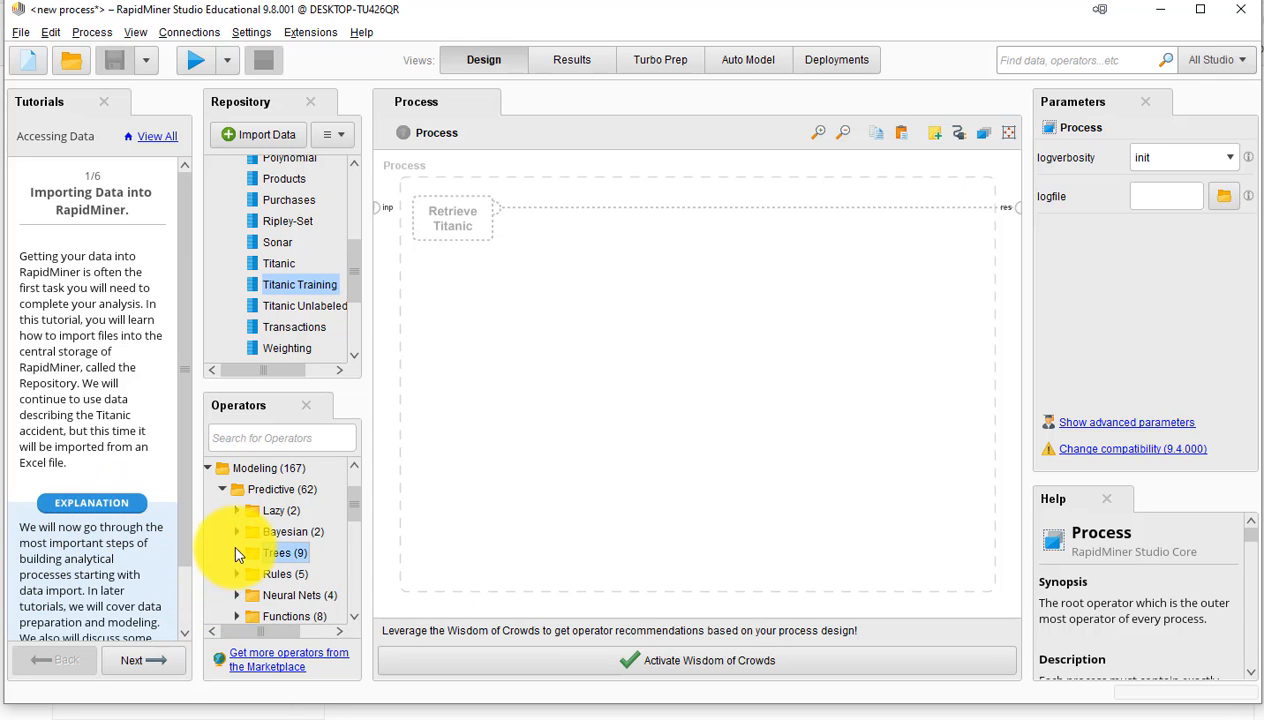
pyautogui.click(224, 491)
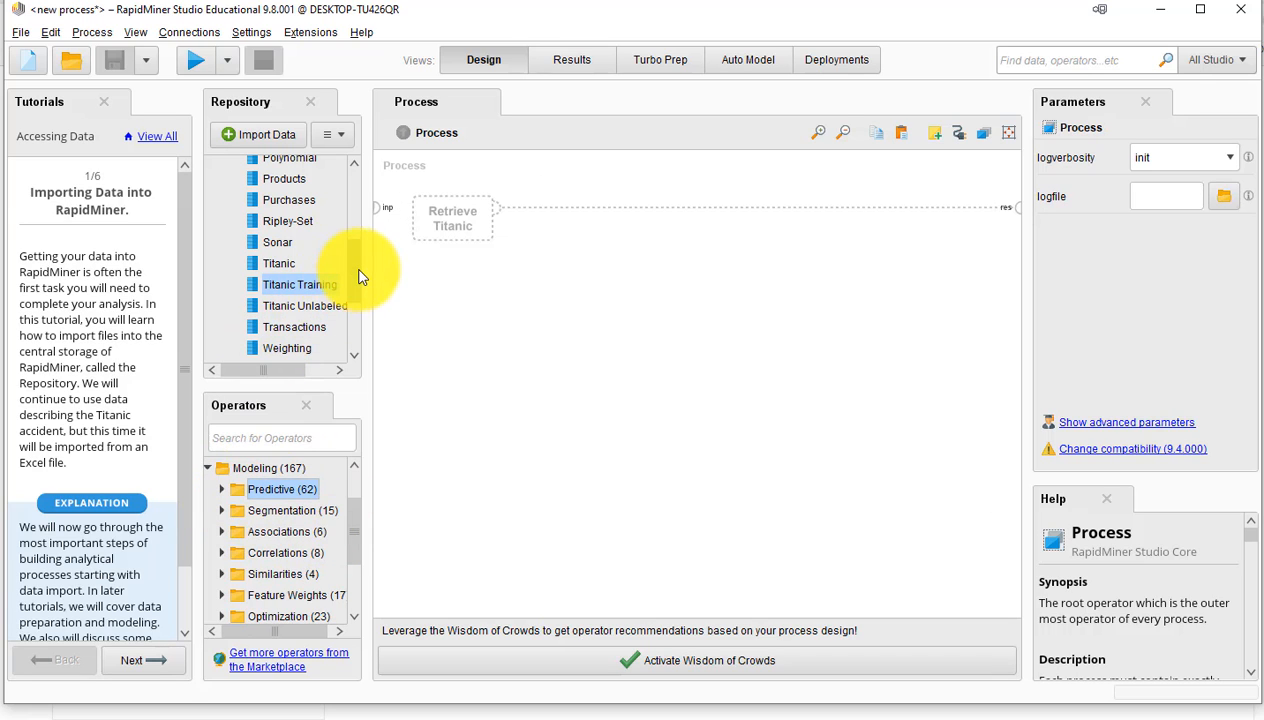
pyautogui.scroll(5, 356, 260)
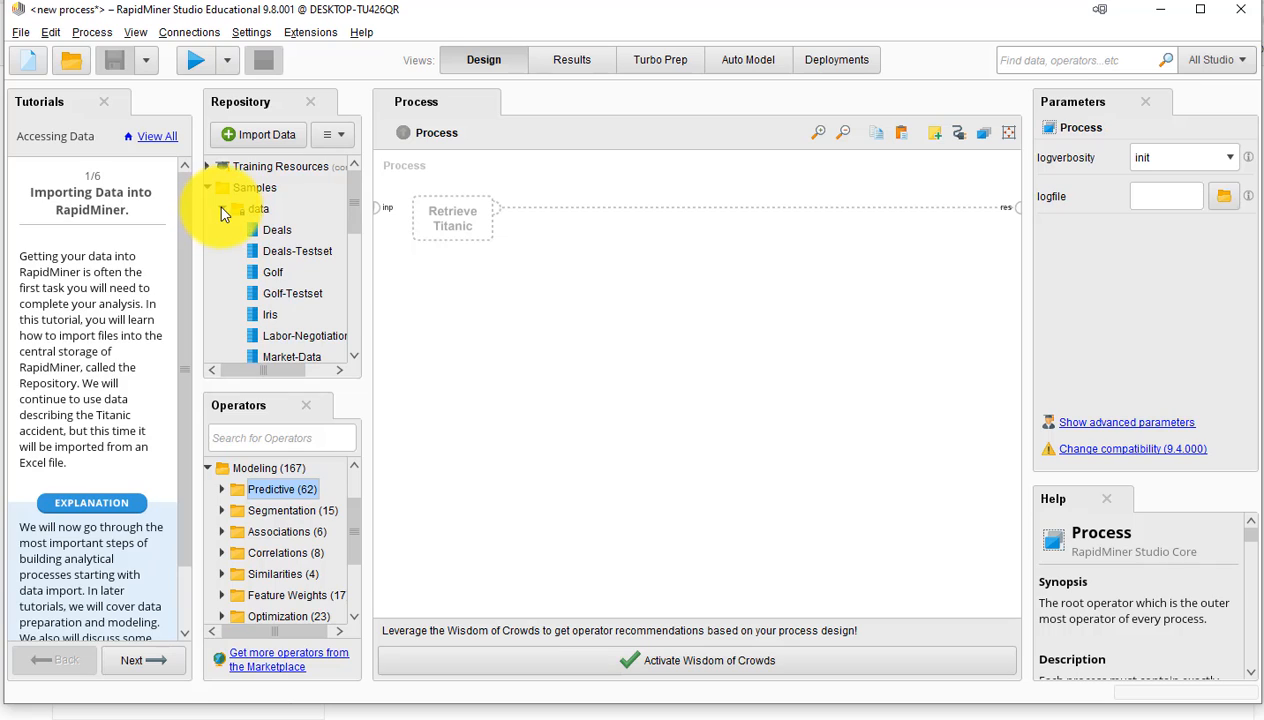
pyautogui.click(219, 207)
pyautogui.click(210, 190)
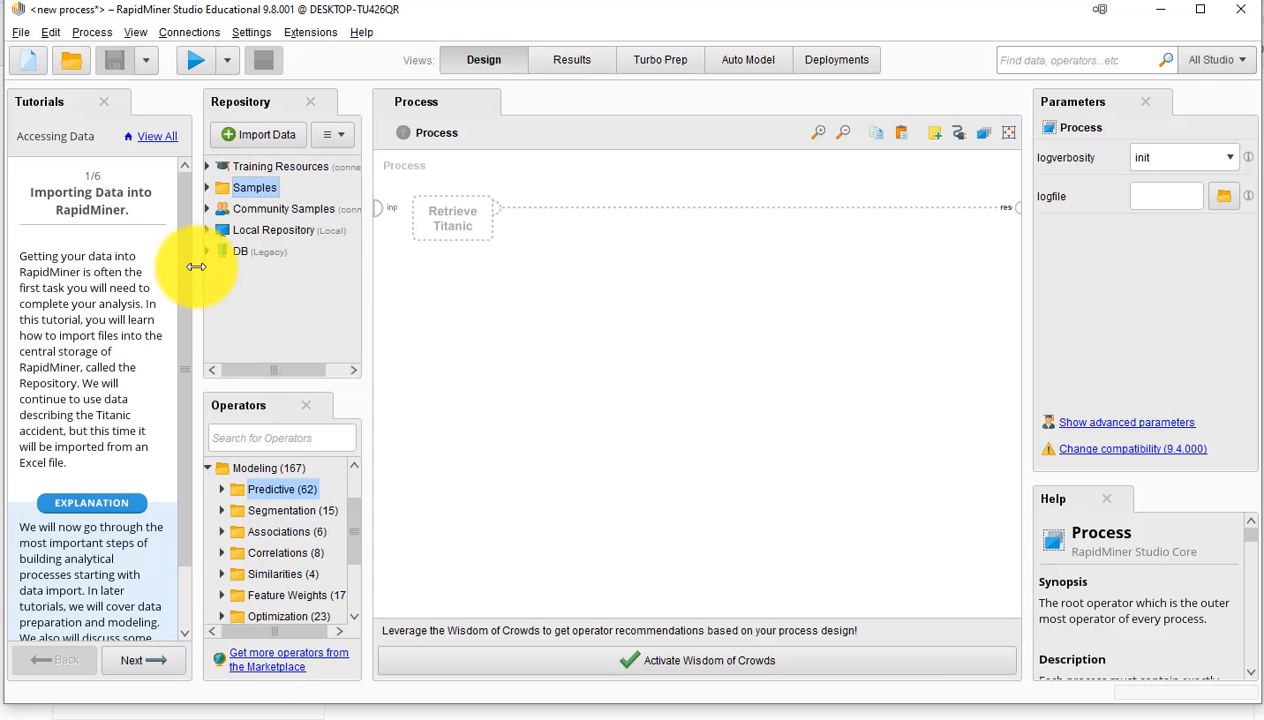
# - Read the tutorial's explanation about importing data and look through the remaining operator groups
pyautogui.moveTo(313, 231)
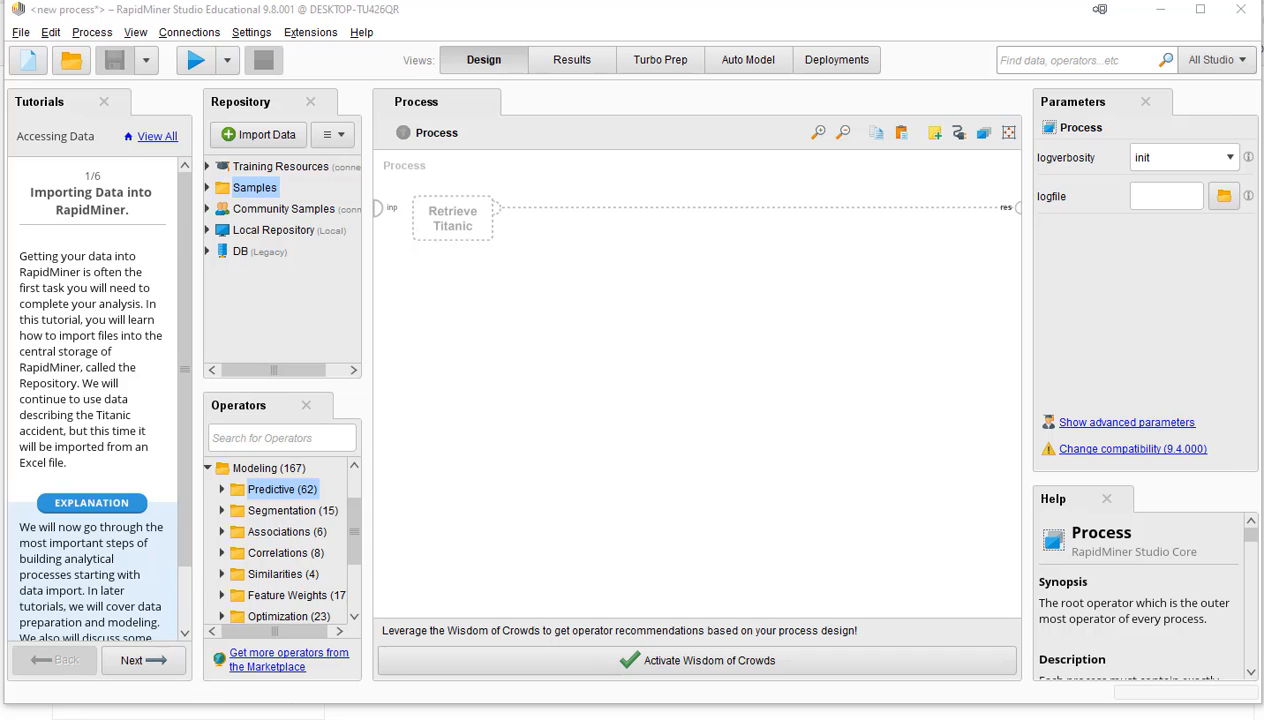
pyautogui.scroll(-2, 48, 451)
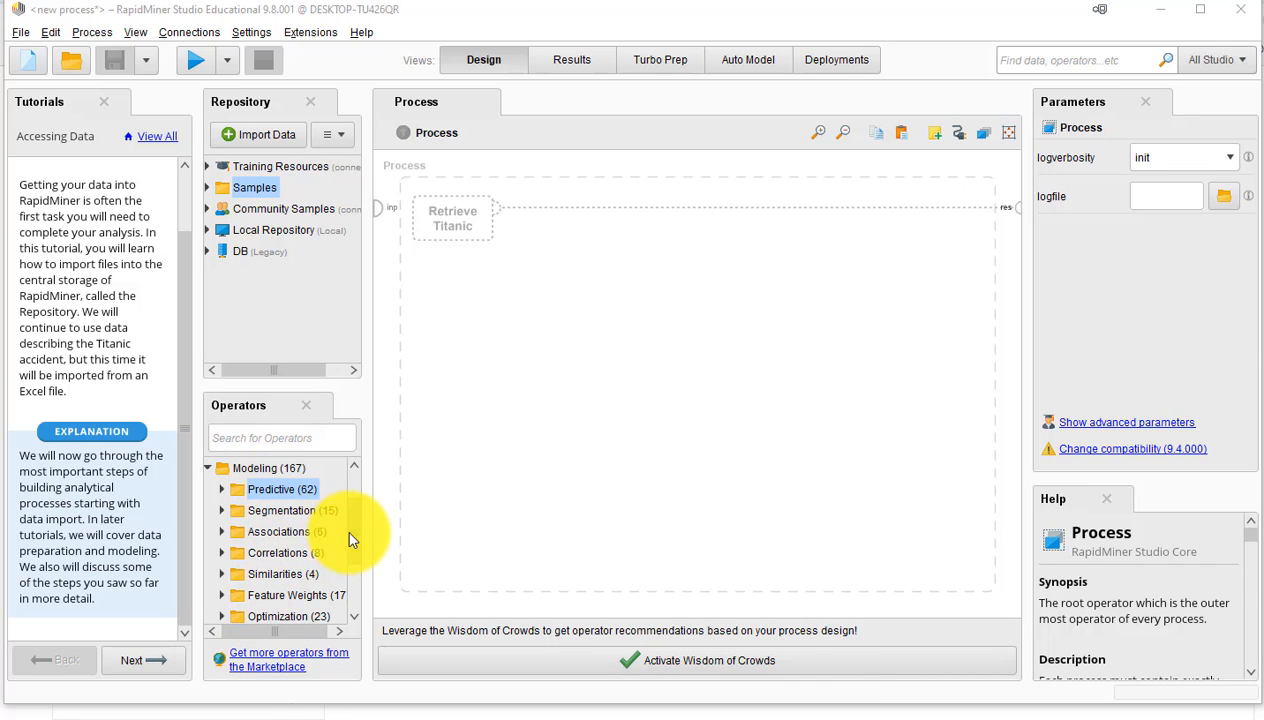
pyautogui.scroll(1, 350, 530)
pyautogui.scroll(-3, 361, 502)
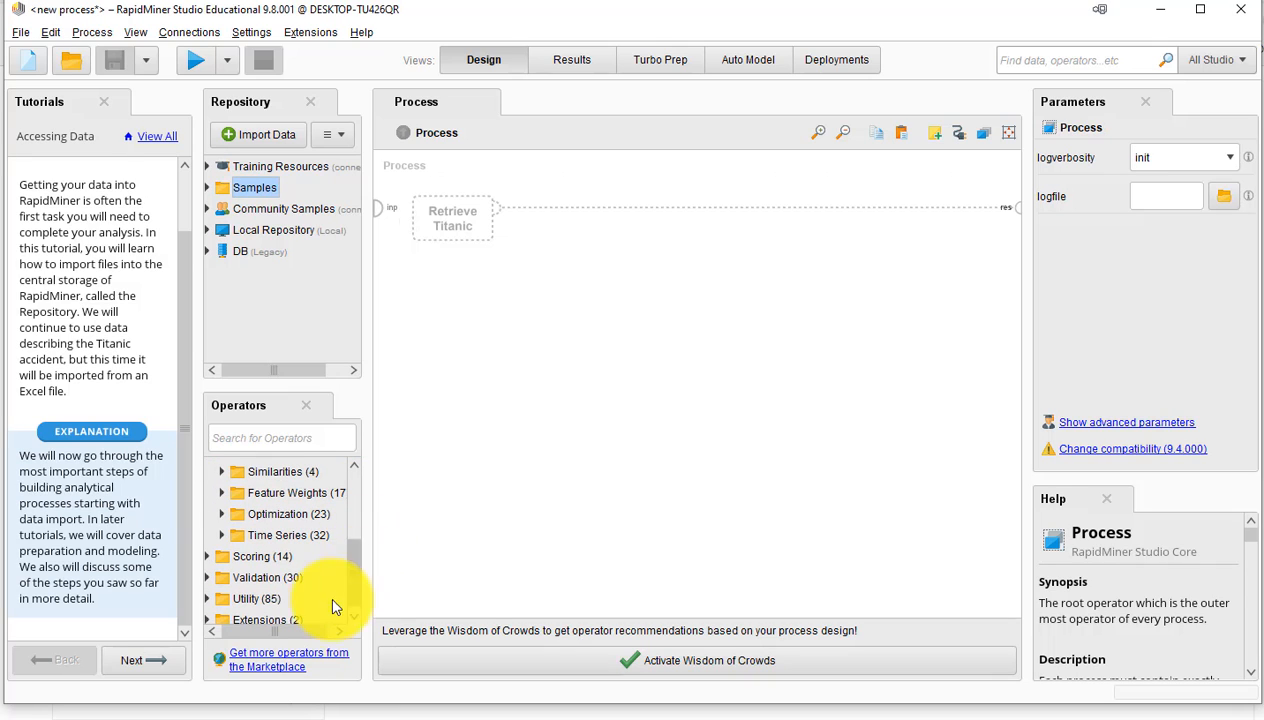
# - Advance the Accessing Data tutorial to page 2 and download its Titanic Excel file to the computer
pyautogui.click(150, 660)
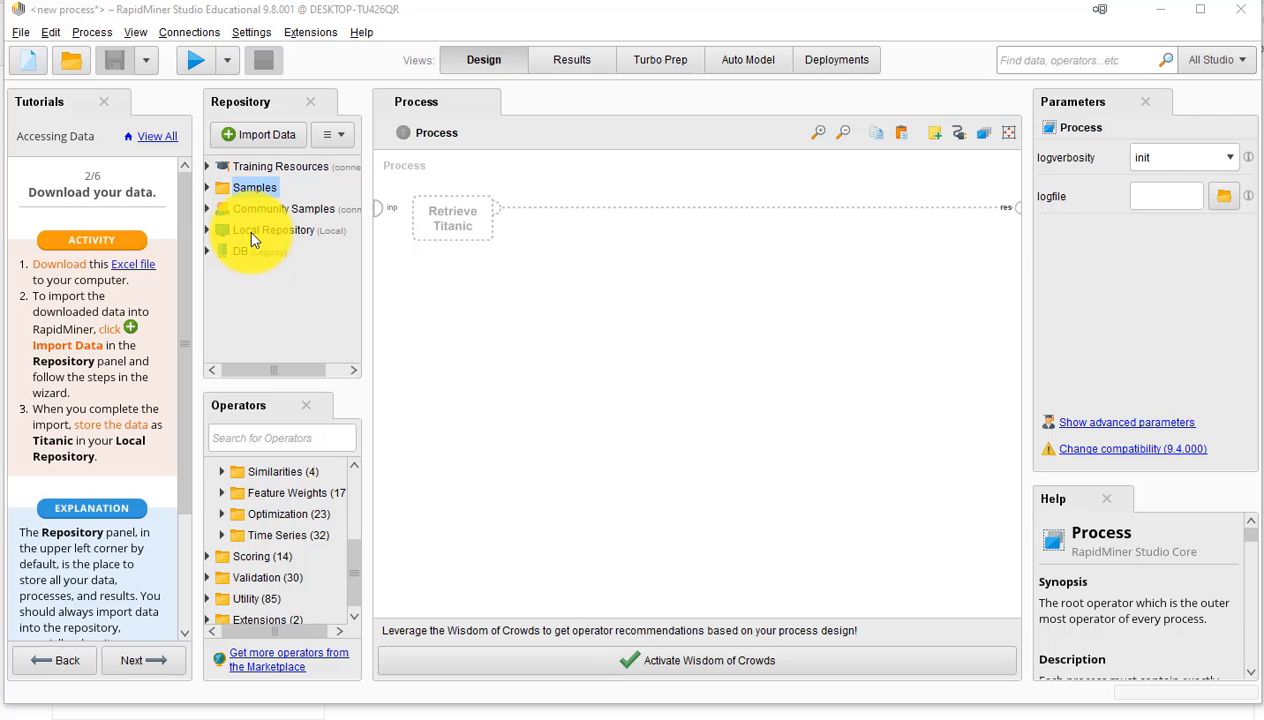
pyautogui.click(140, 270)
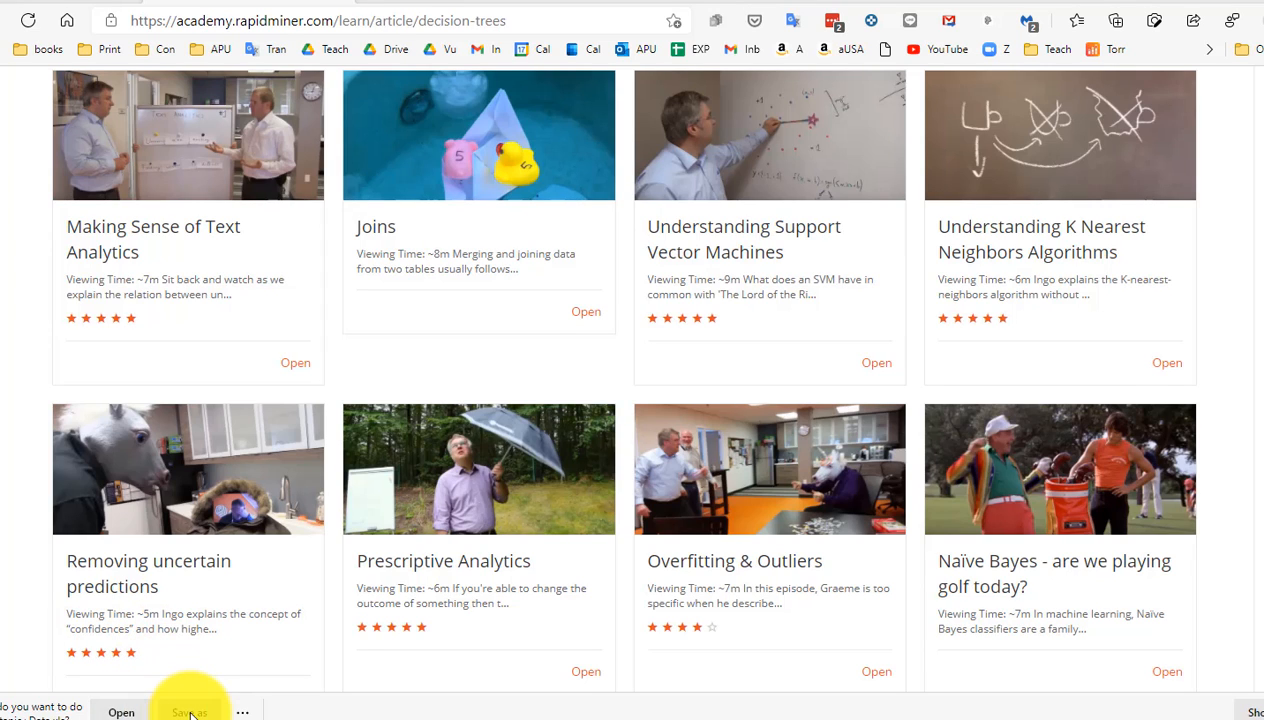
pyautogui.click(189, 712)
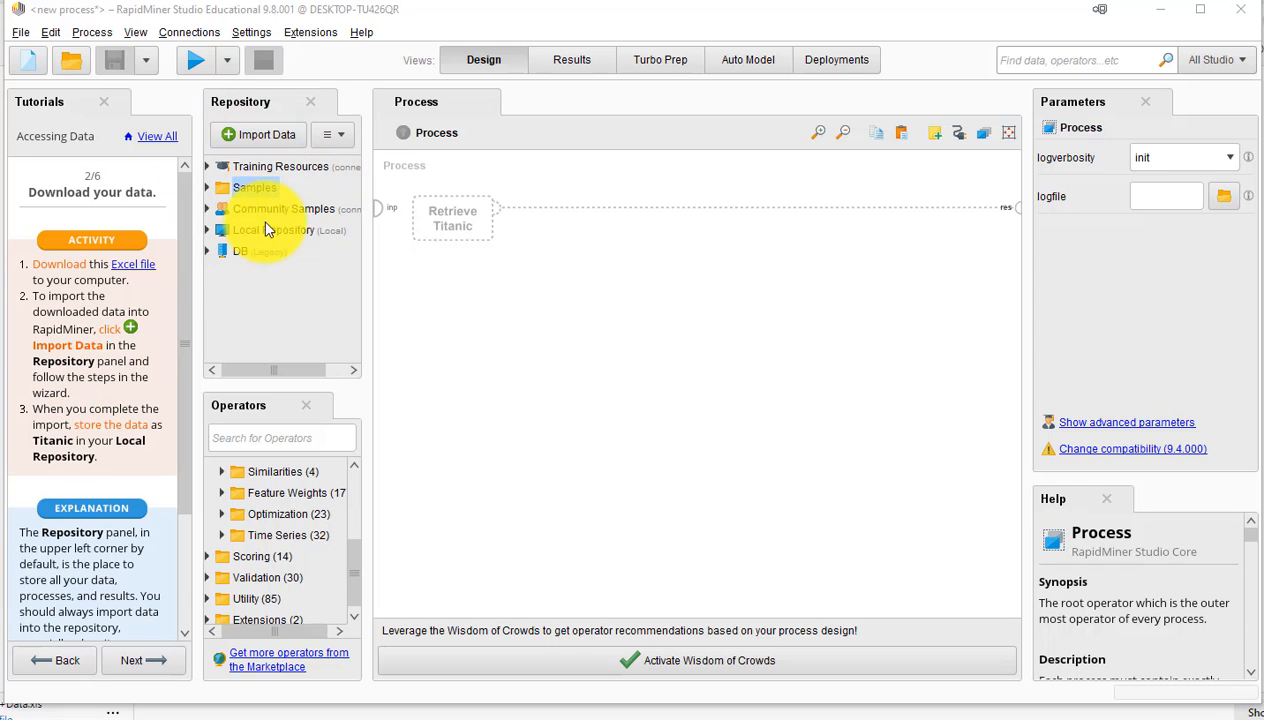
# - Start a data import from My Computer with Titanic+Data.xls in Downloads, and check the sheets available for cell selection
pyautogui.click(266, 138)
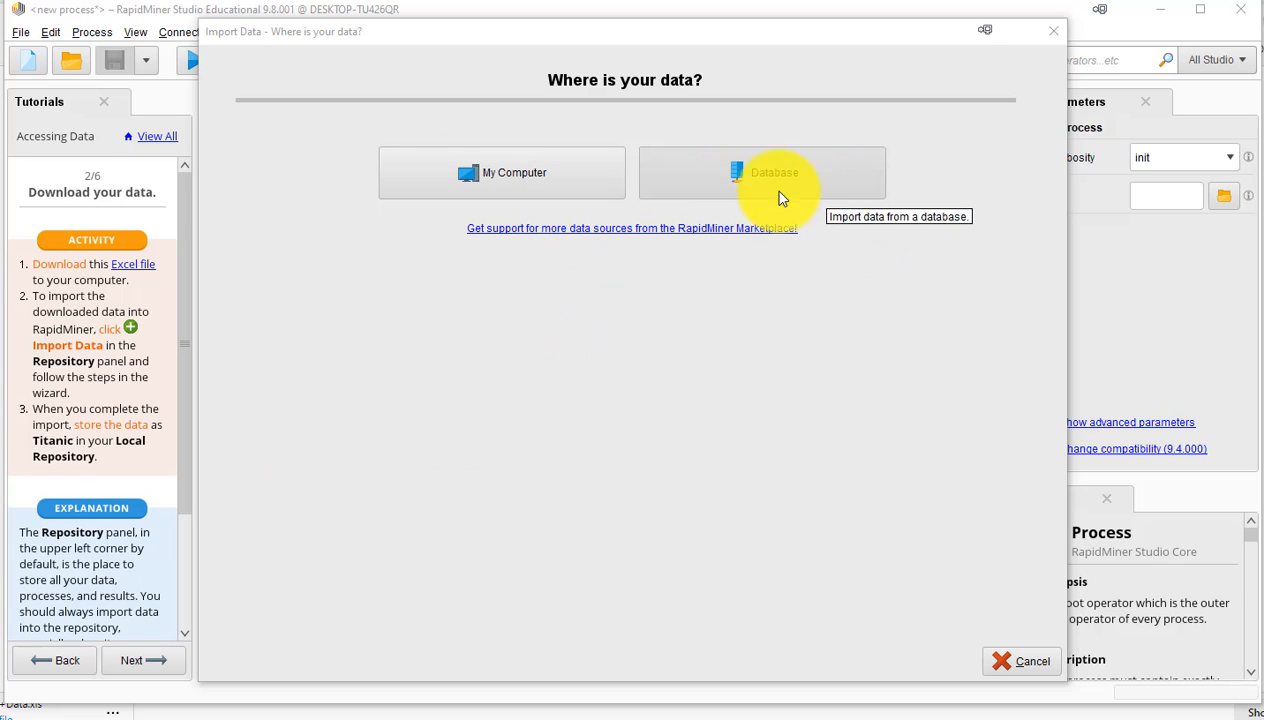
pyautogui.click(543, 189)
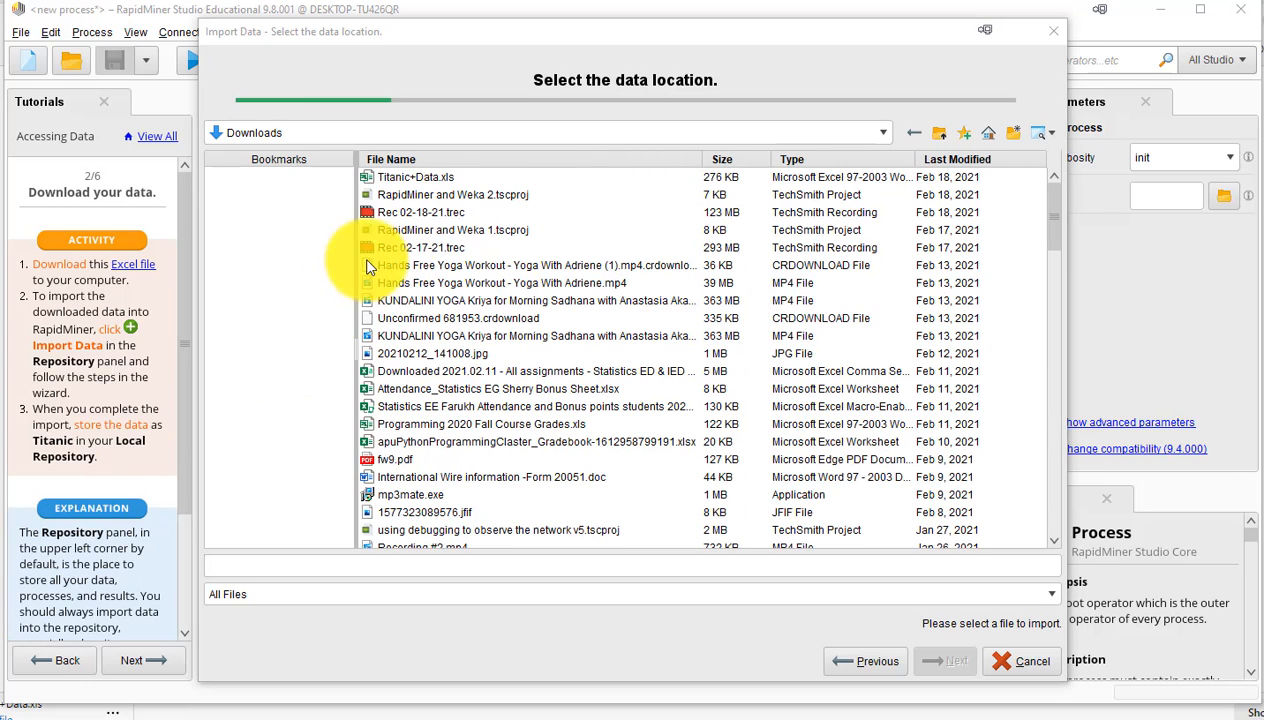
pyautogui.click(436, 180)
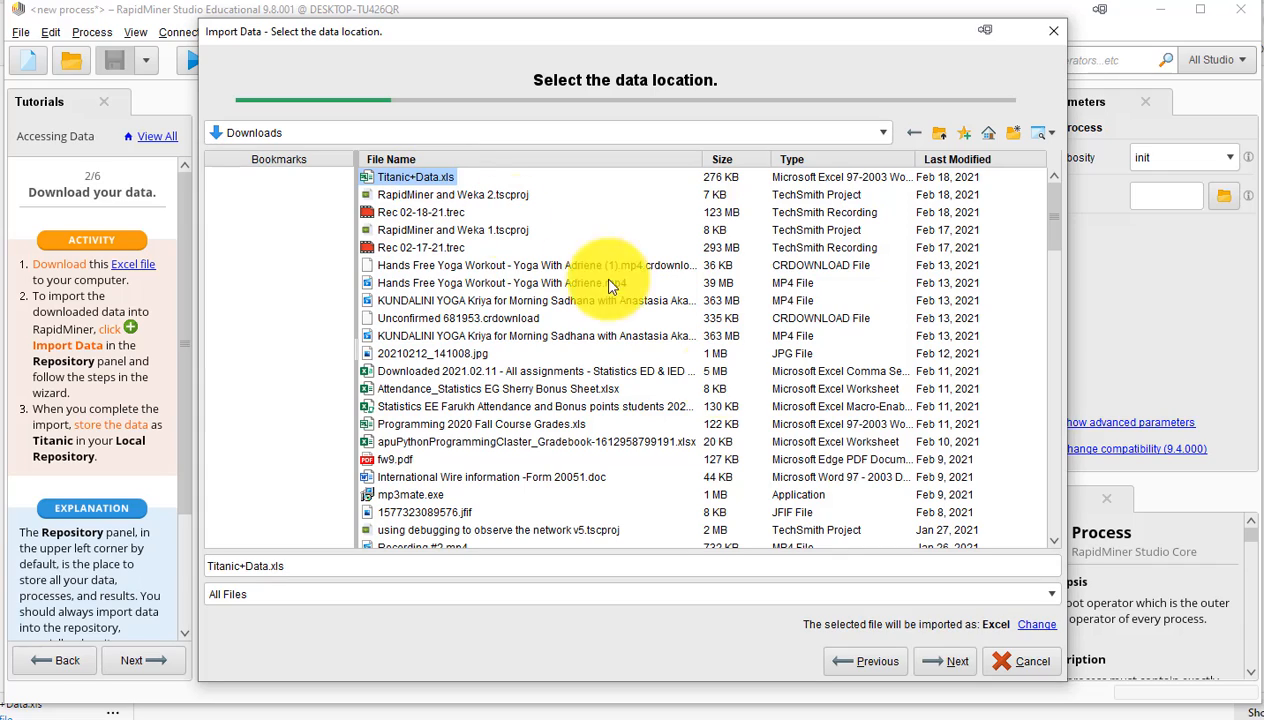
pyautogui.click(958, 663)
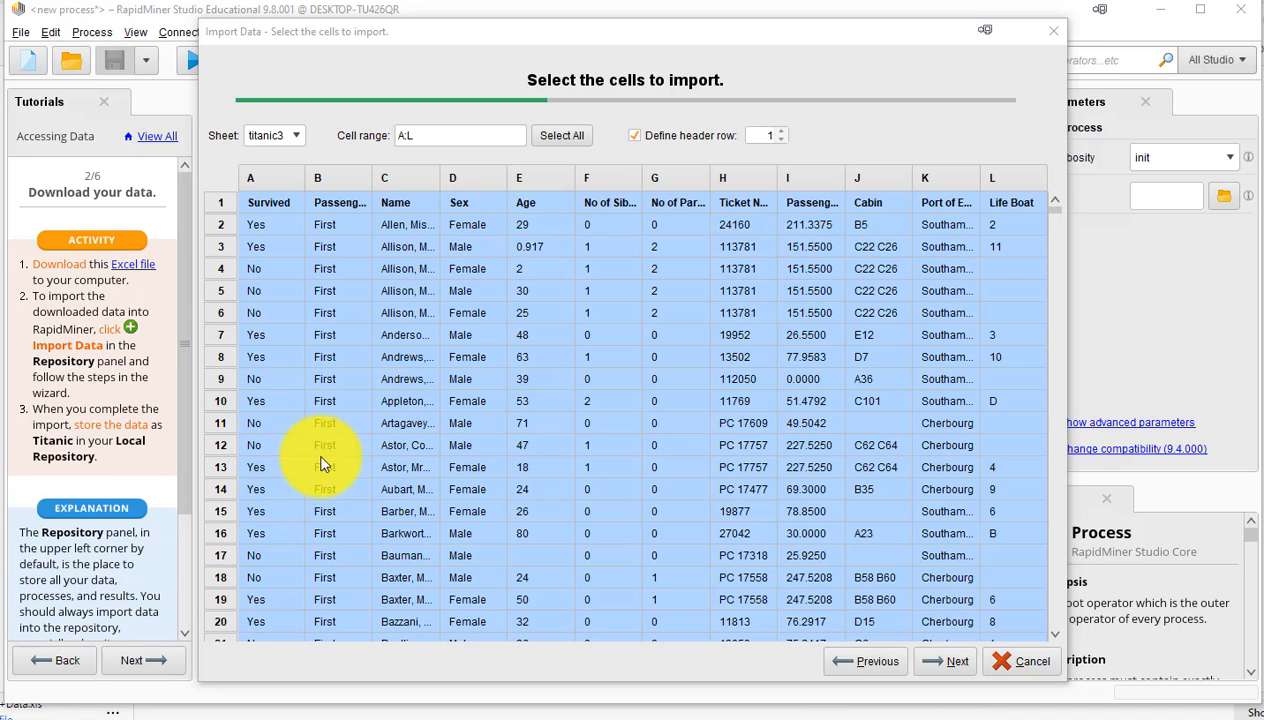
pyautogui.click(297, 137)
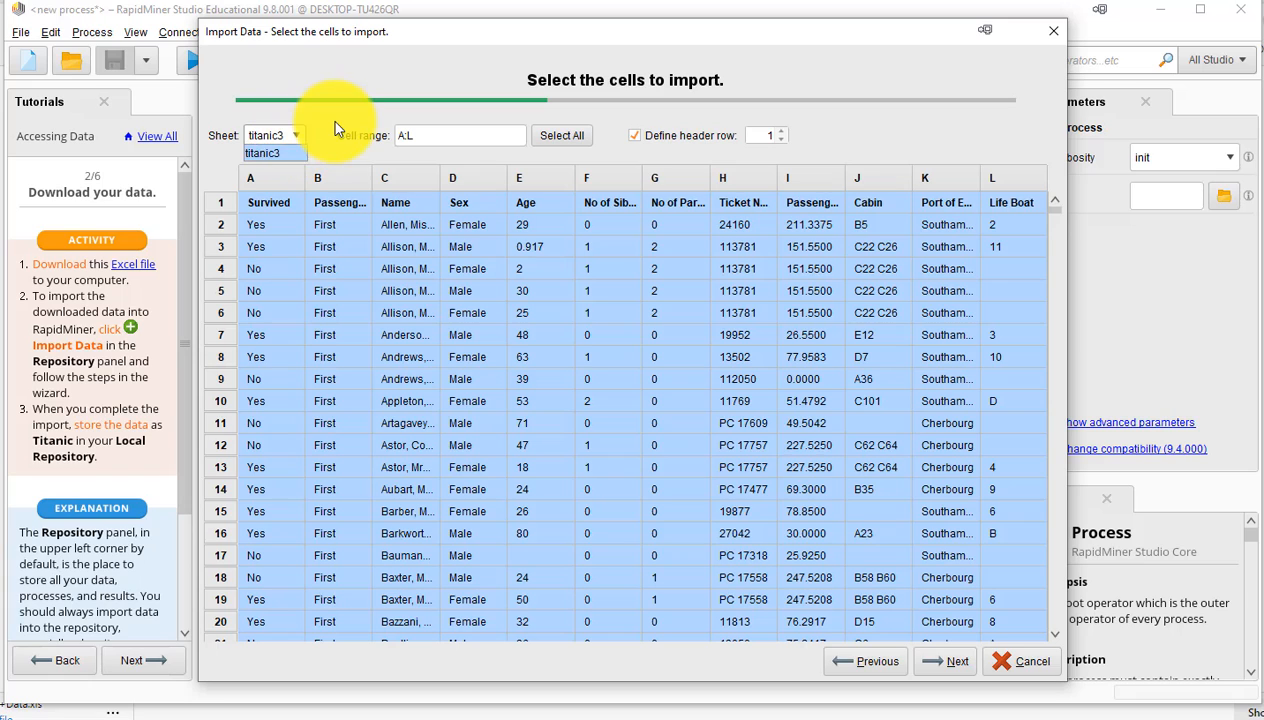
pyautogui.click(338, 128)
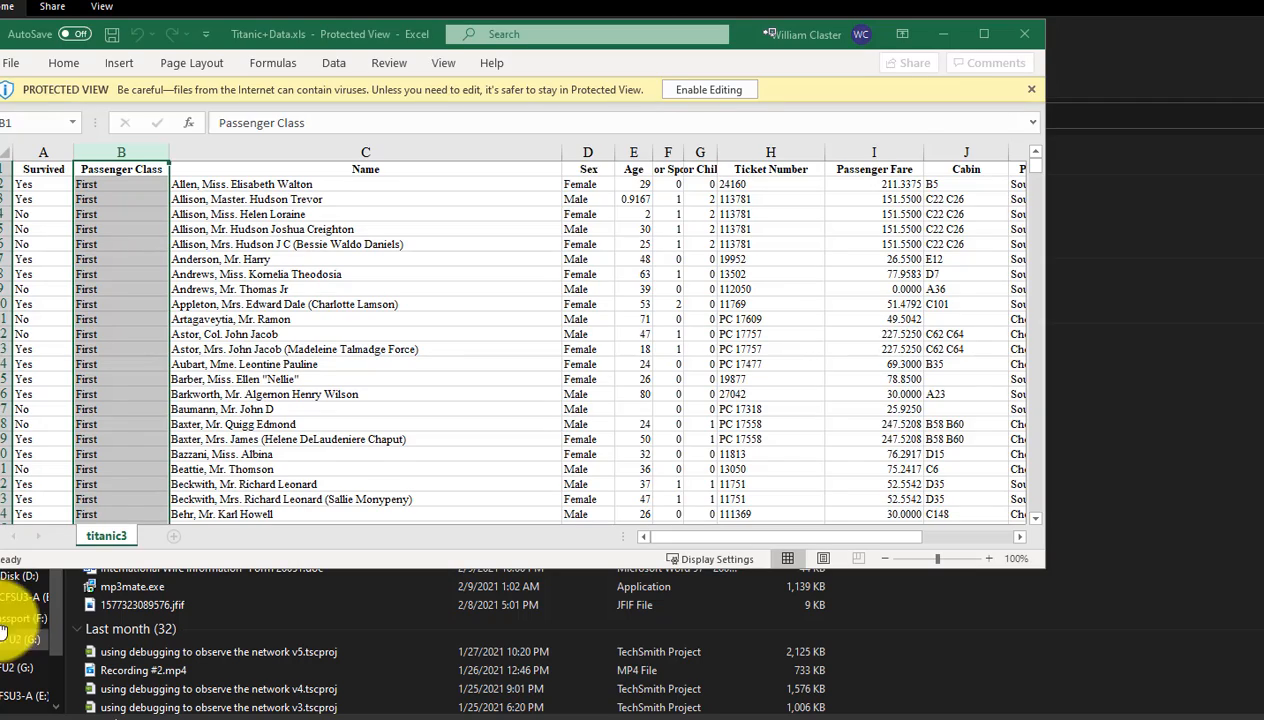
# - Switch to Excel, maximize the Titanic+Data.xls window, and examine its rows and the column headers from Age through Life Boat
pyautogui.click(981, 37)
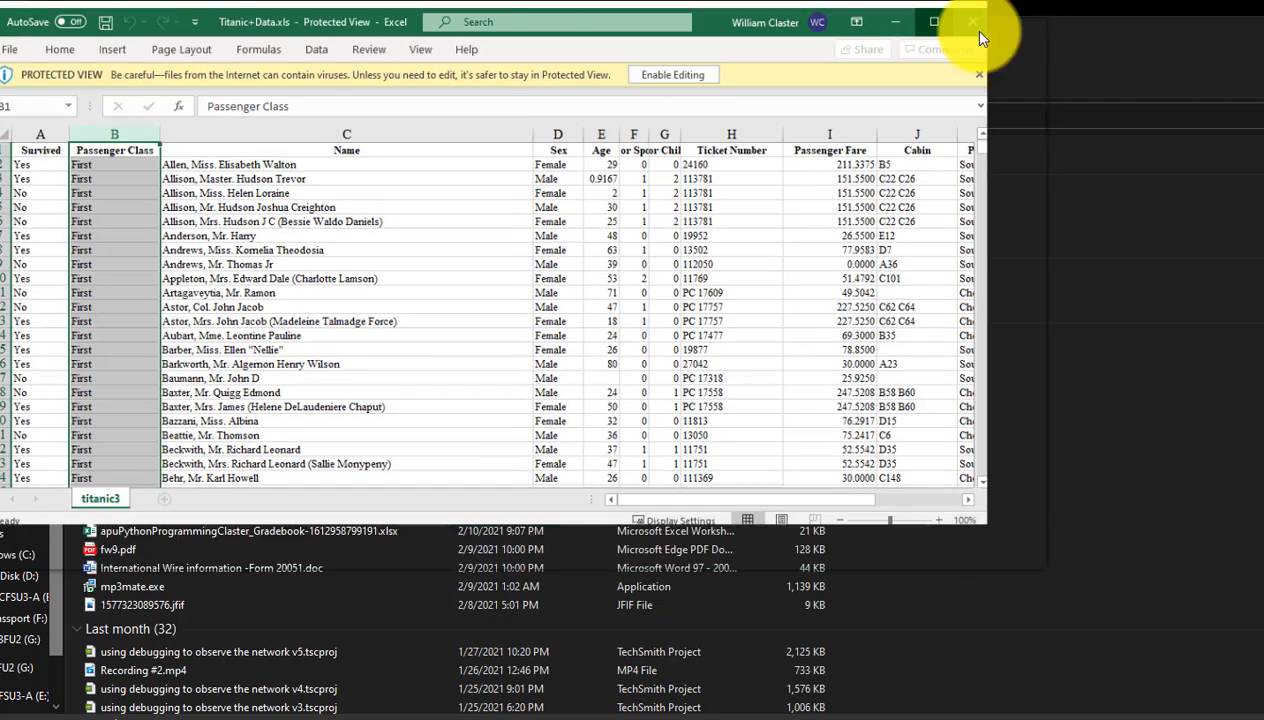
pyautogui.scroll(-2, 1165, 226)
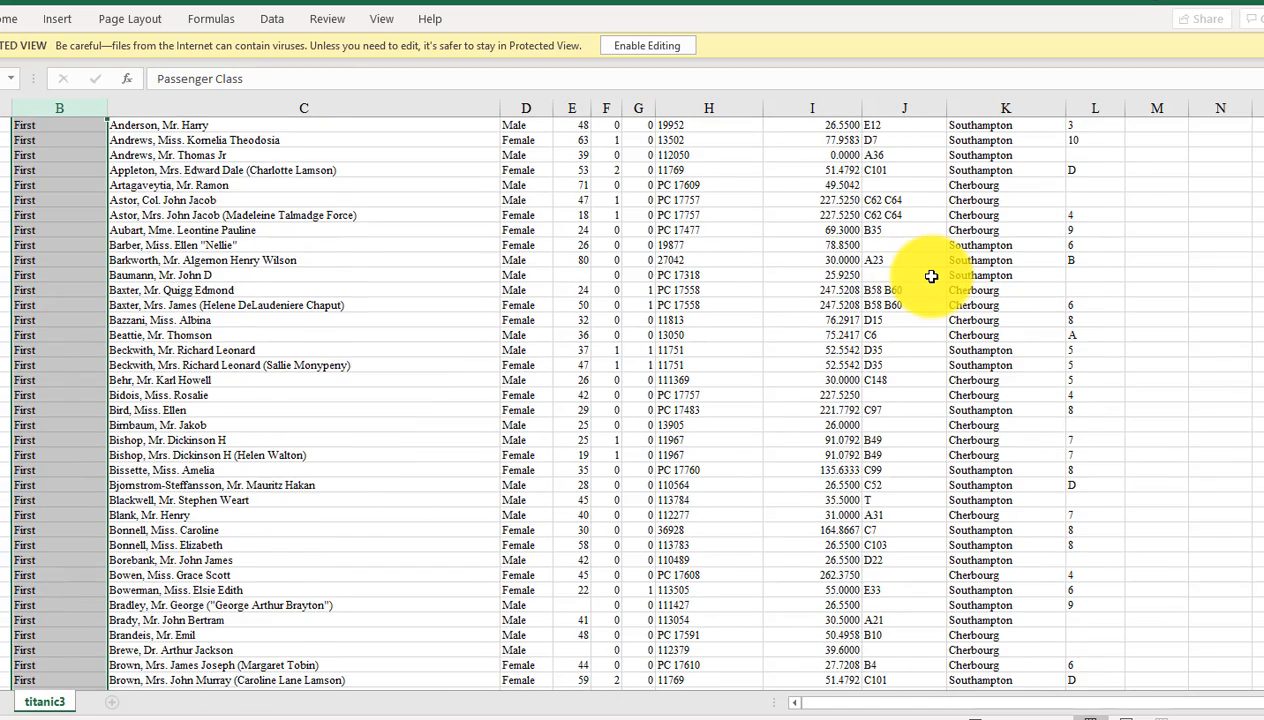
pyautogui.scroll(2, 1165, 250)
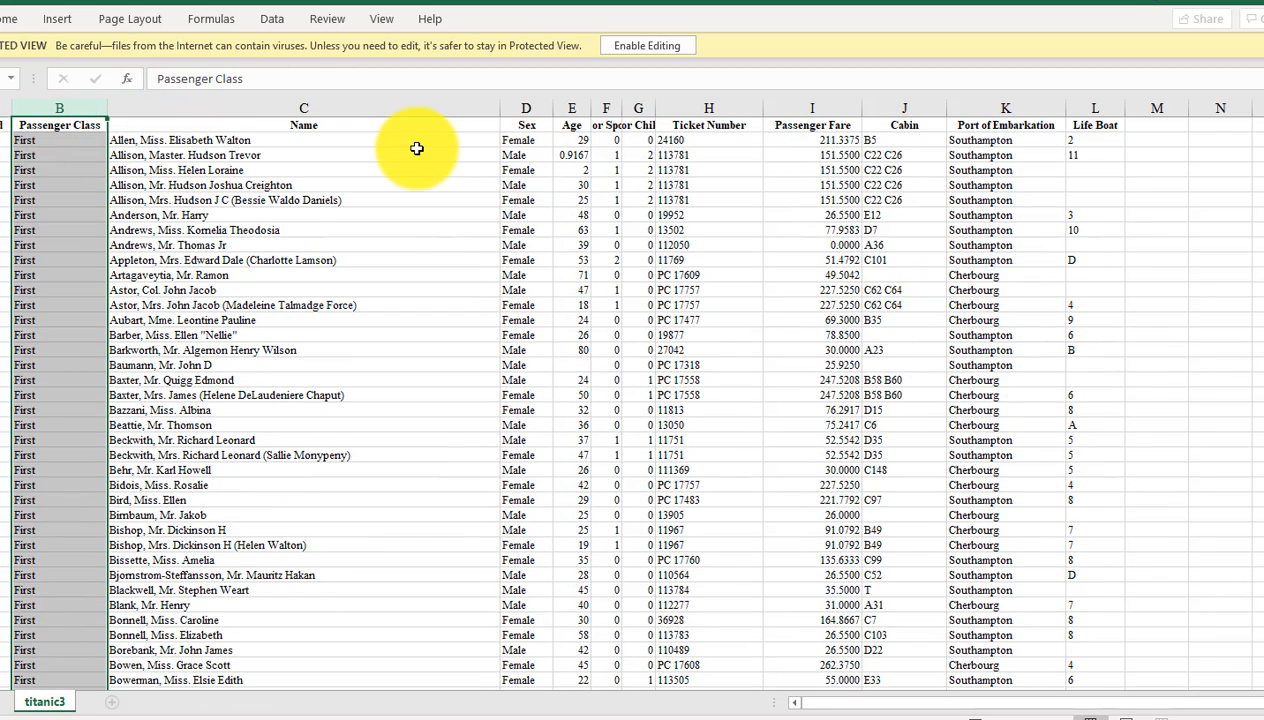
pyautogui.click(572, 125)
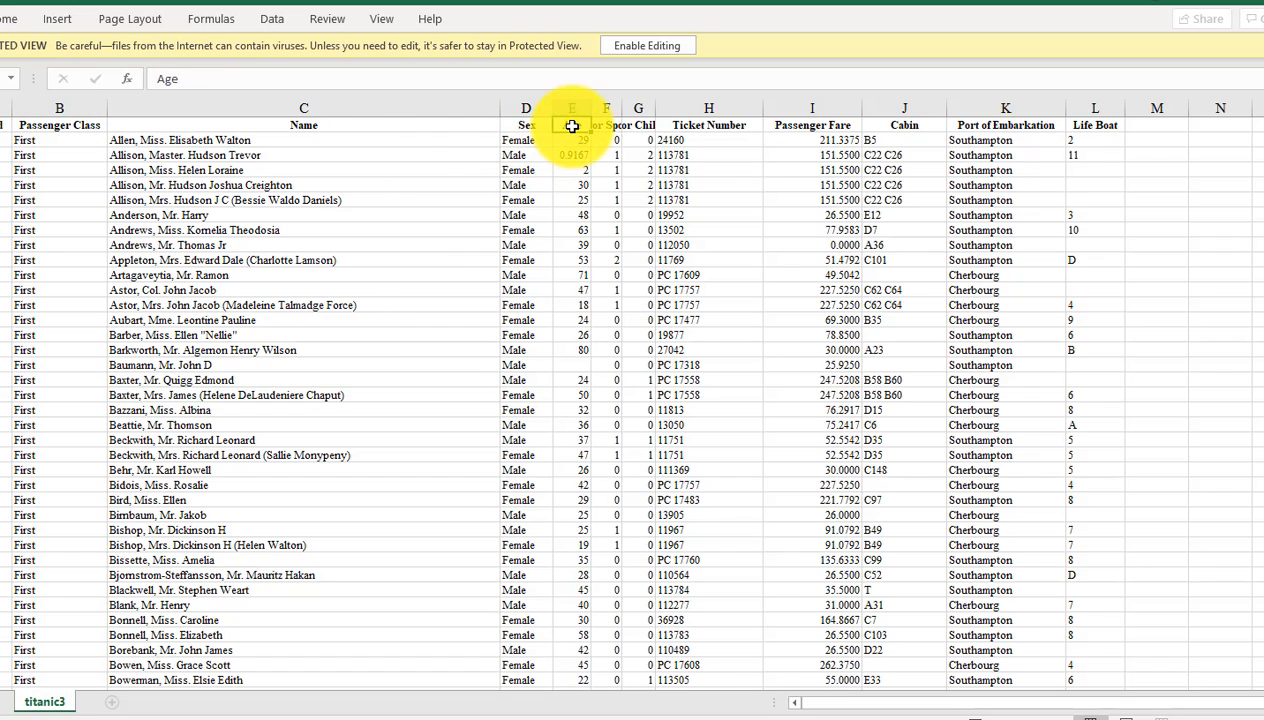
pyautogui.click(607, 124)
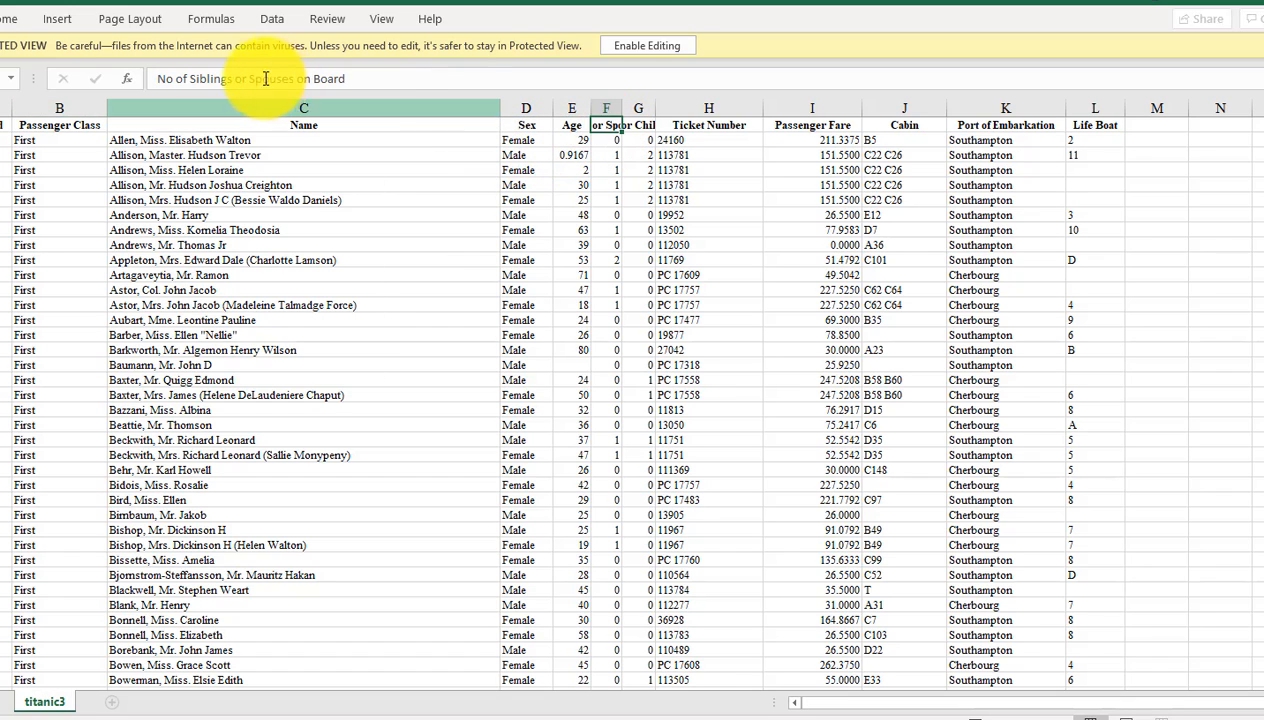
pyautogui.click(641, 125)
pyautogui.click(711, 124)
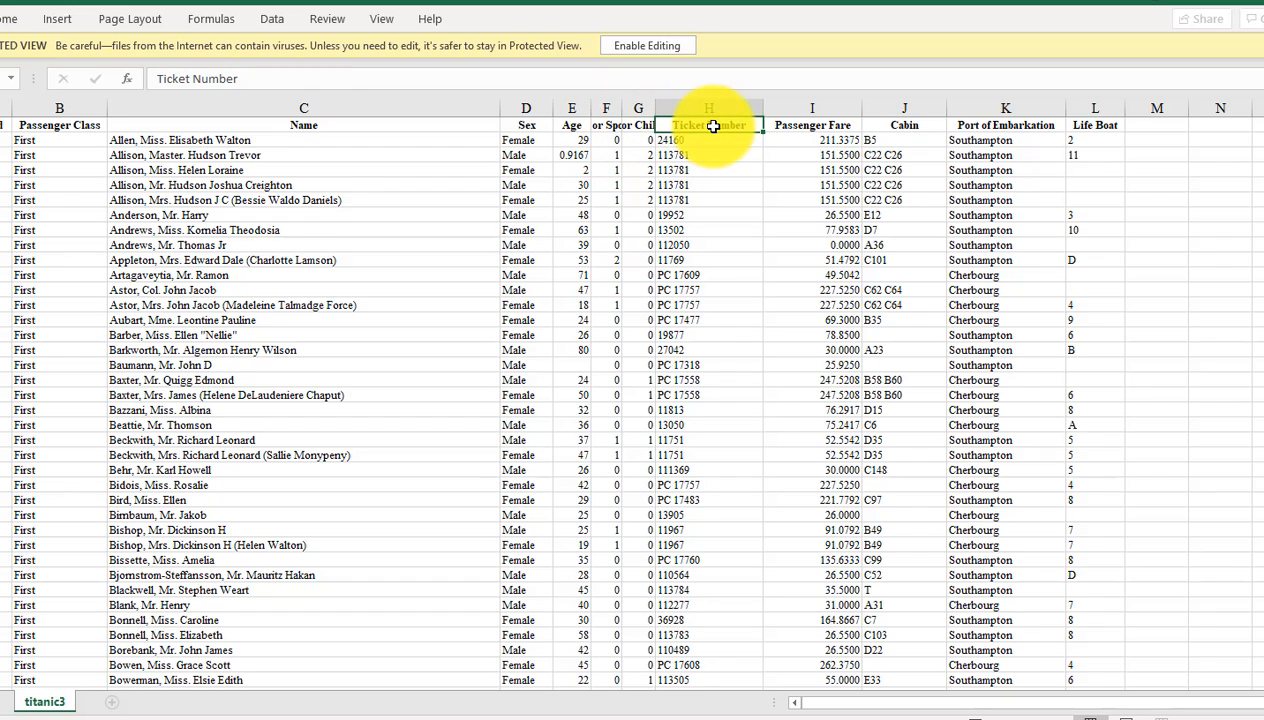
pyautogui.click(815, 124)
pyautogui.click(904, 124)
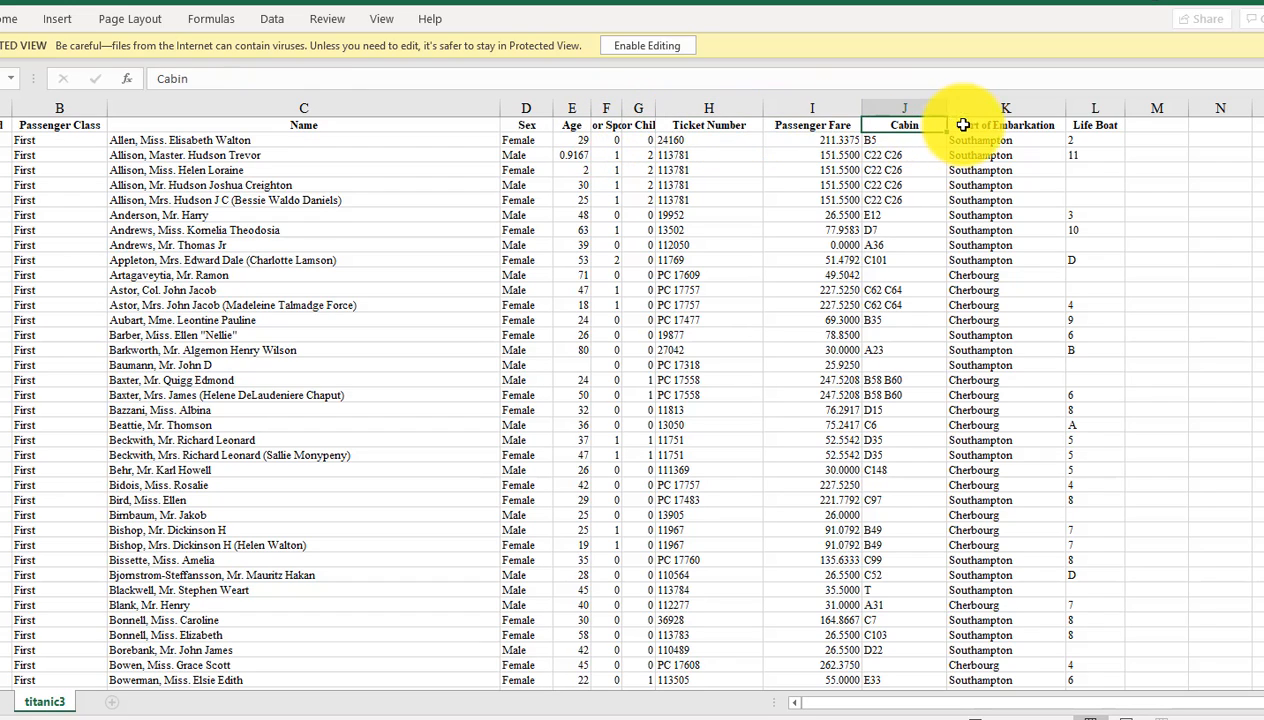
pyautogui.click(1003, 126)
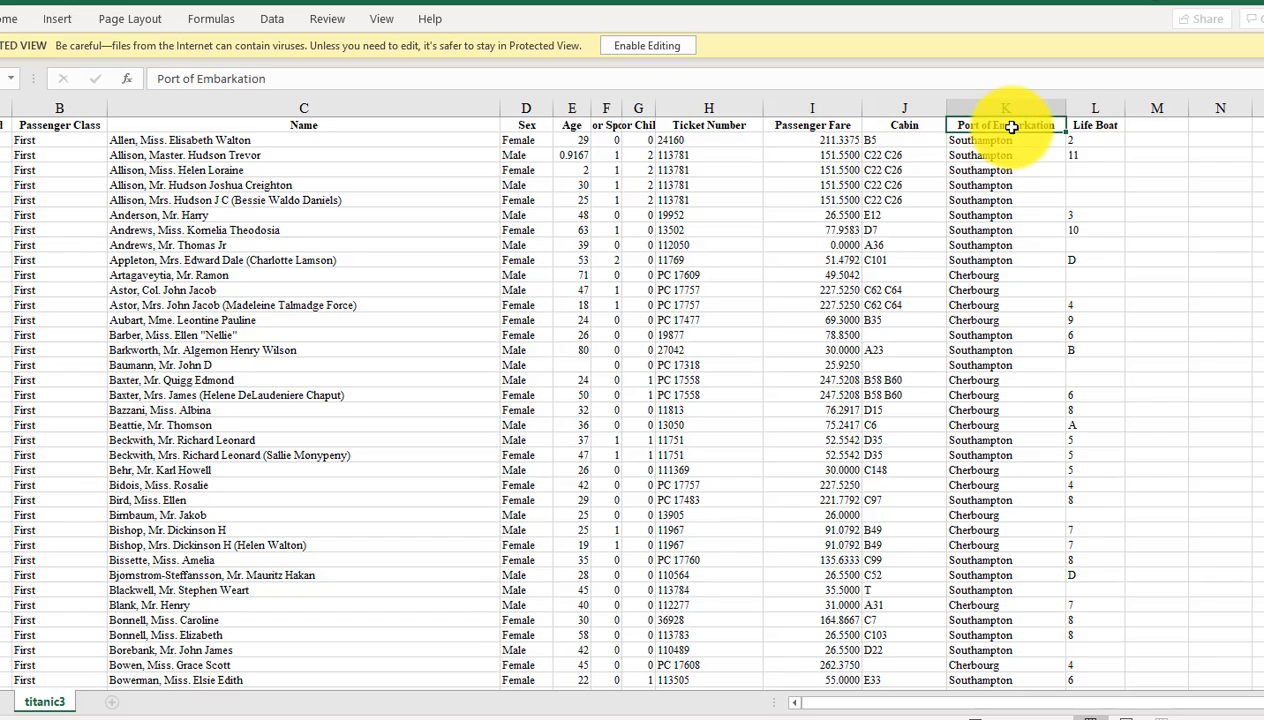
pyautogui.click(1103, 123)
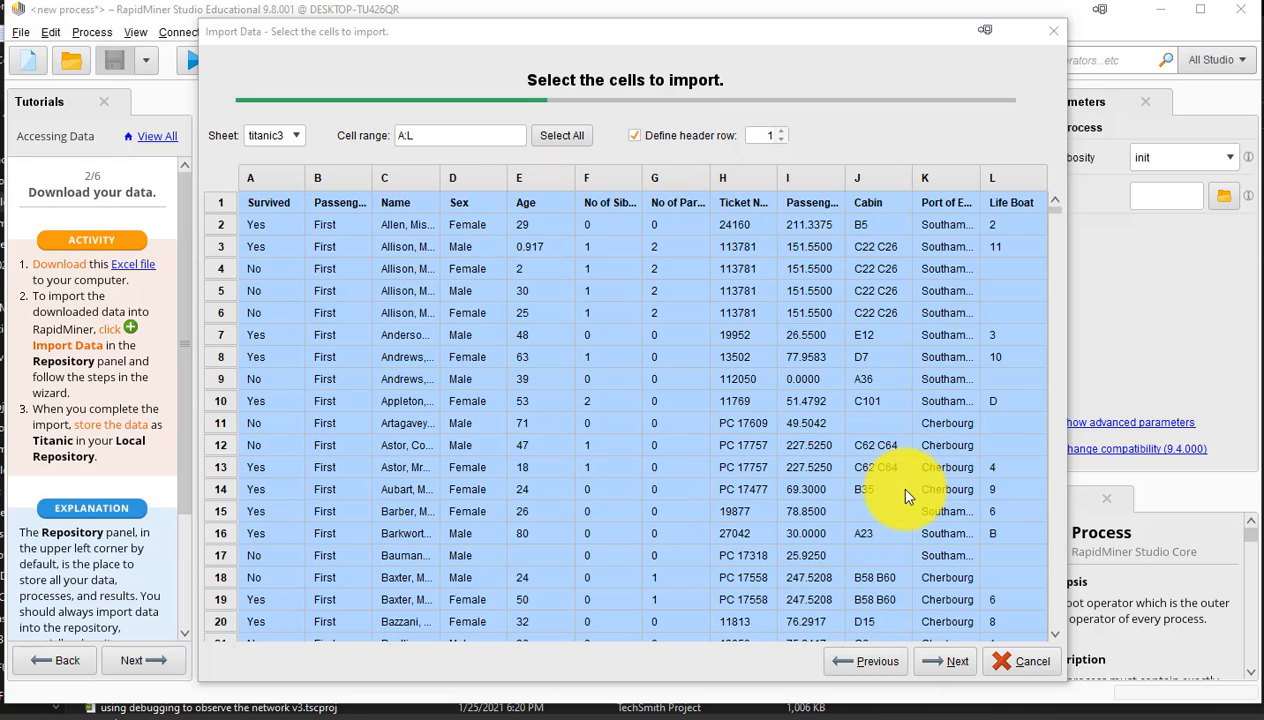
# - Switch back to RapidMiner Studio and accept cell range A:L with header row 1 and the proposed column formats
pyautogui.moveTo(1055, 217)
pyautogui.mouseDown()
pyautogui.moveTo(1064, 460)
pyautogui.moveTo(1068, 316)
pyautogui.moveTo(1050, 211)
pyautogui.mouseUp()
pyautogui.click(950, 664)
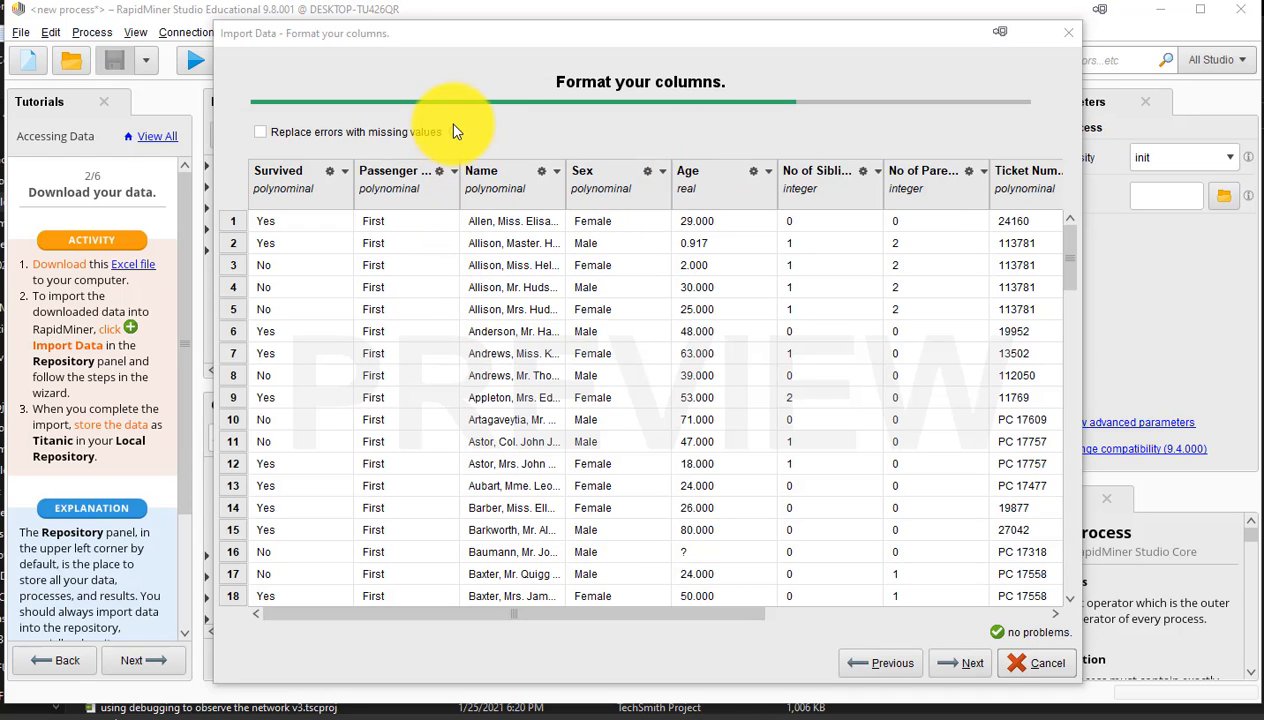
pyautogui.moveTo(455, 140)
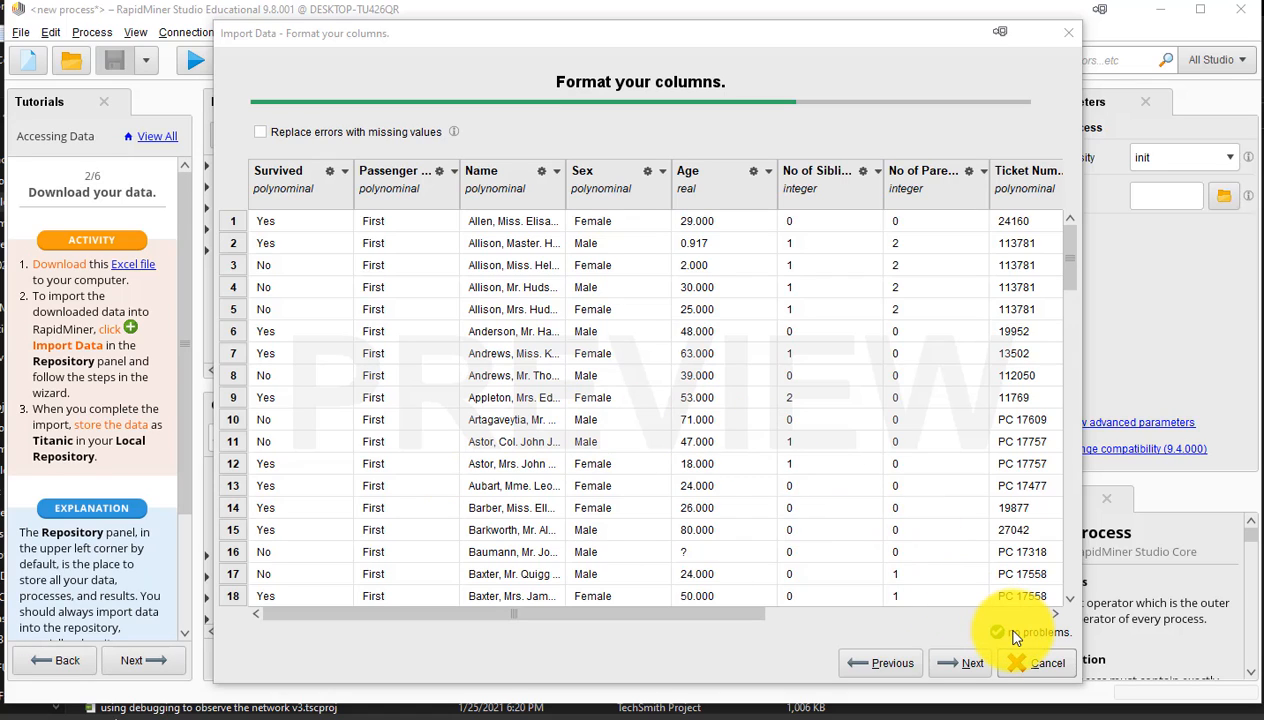
pyautogui.click(960, 662)
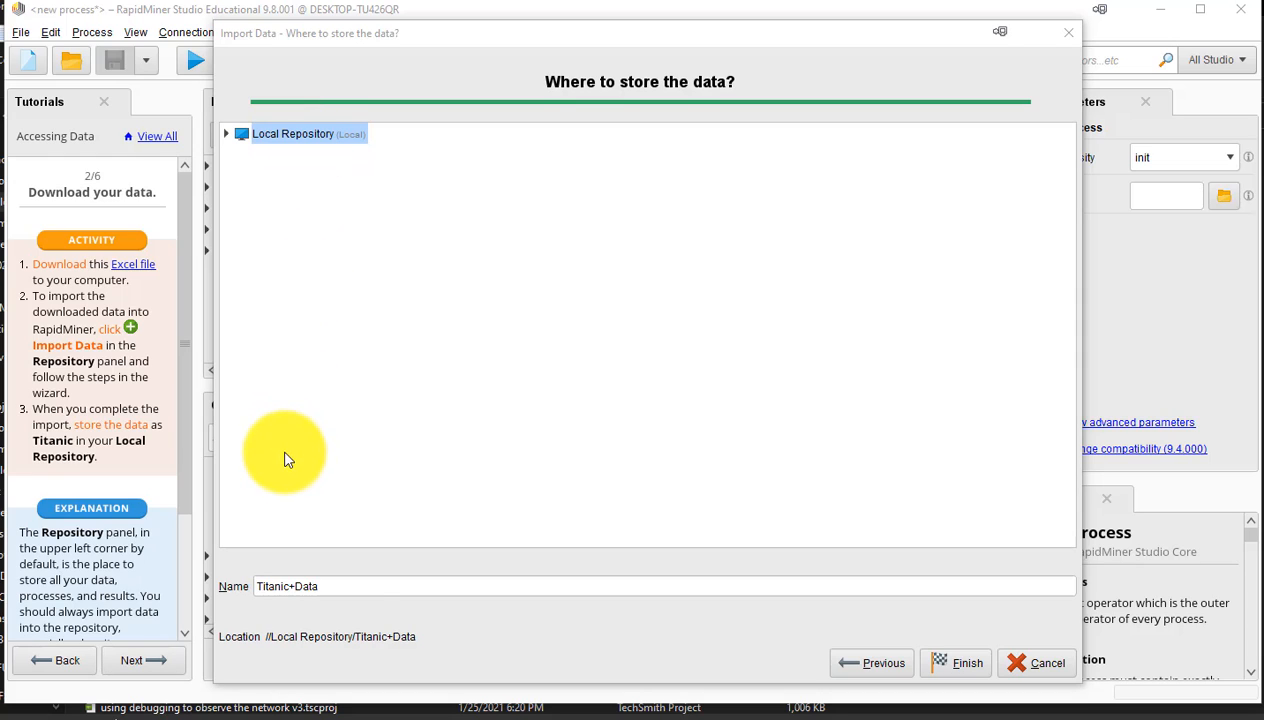
# - Name the imported data set Titanic and finish the import into the Local Repository
pyautogui.click(354, 583)
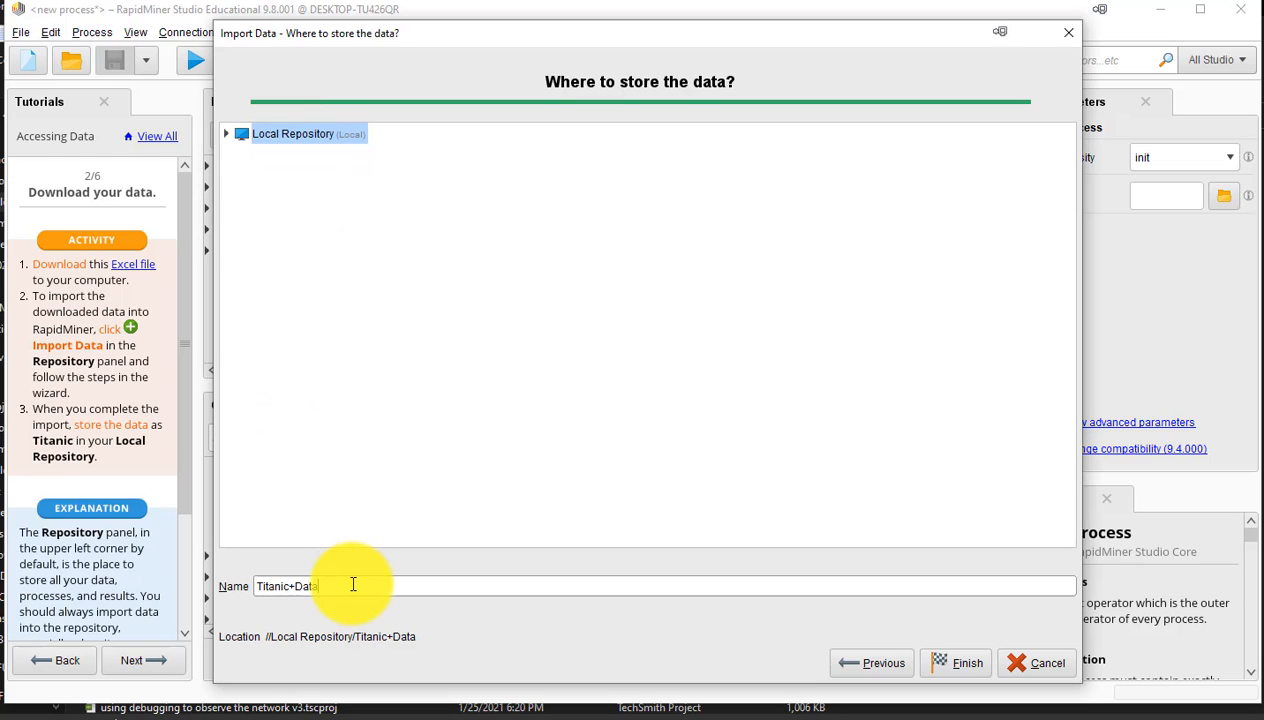
pyautogui.moveTo(353, 584); pyautogui.dragTo(292, 589)
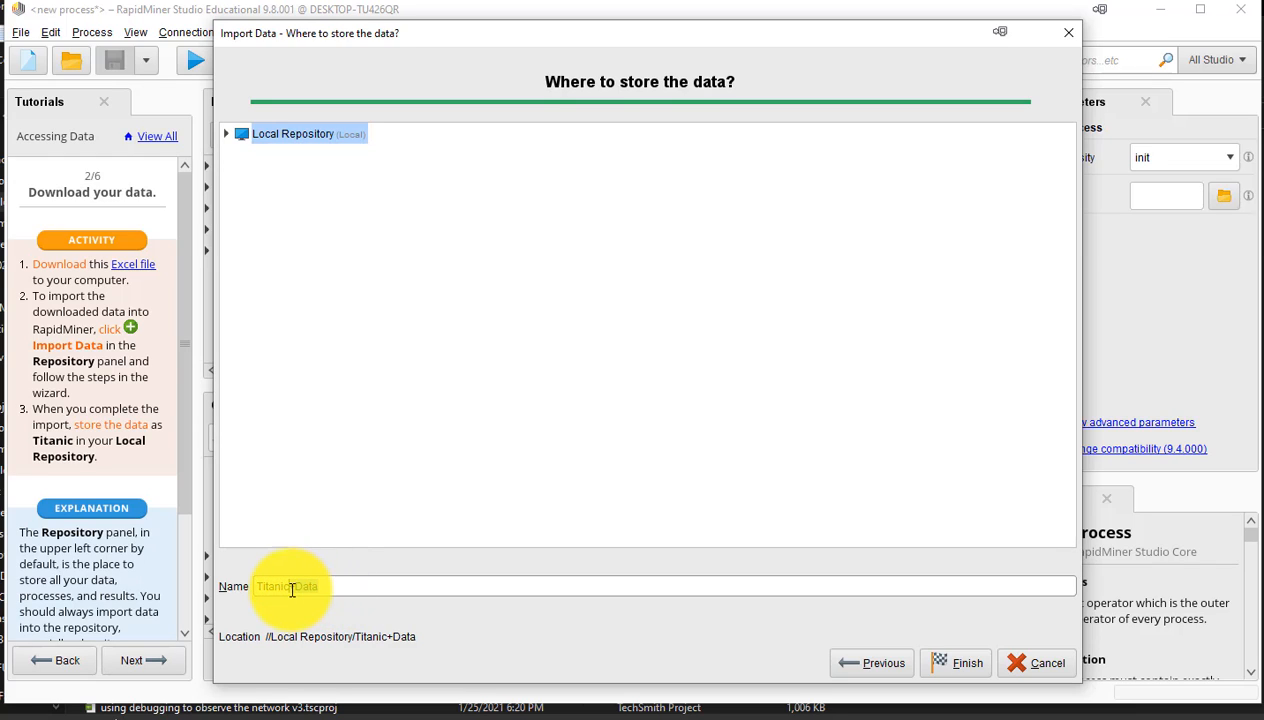
pyautogui.write('Titanic')
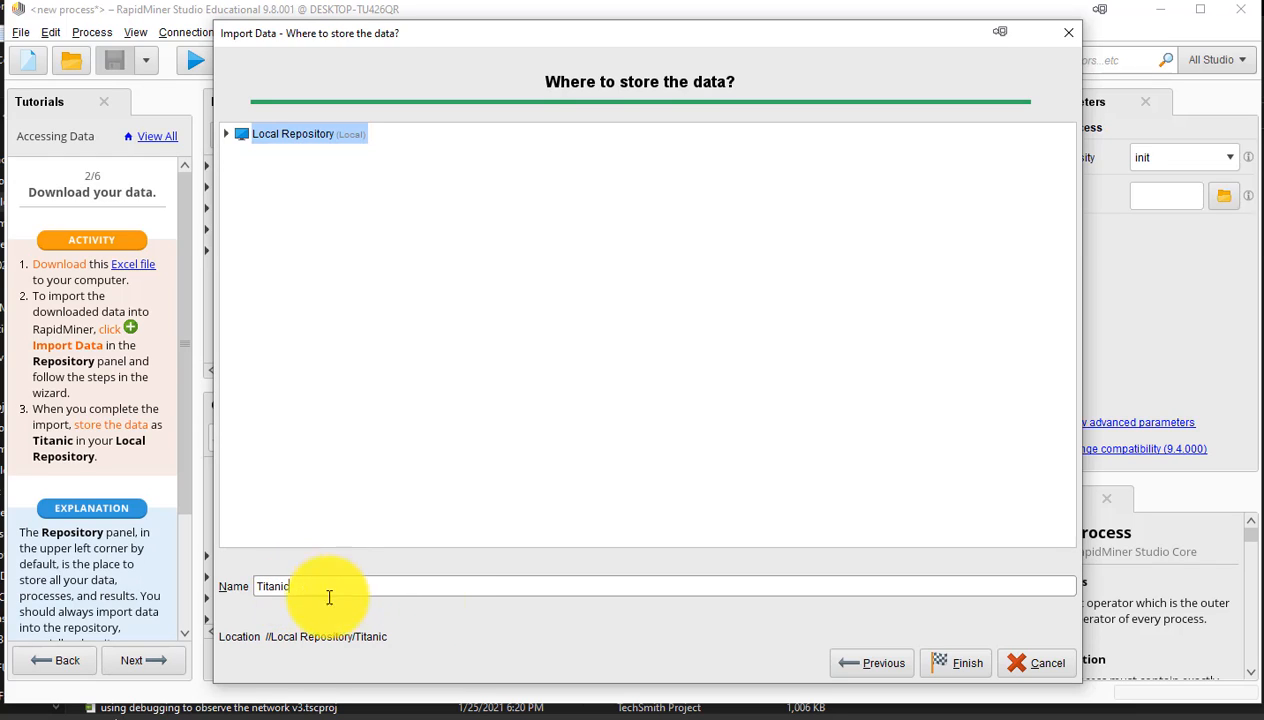
pyautogui.click(955, 661)
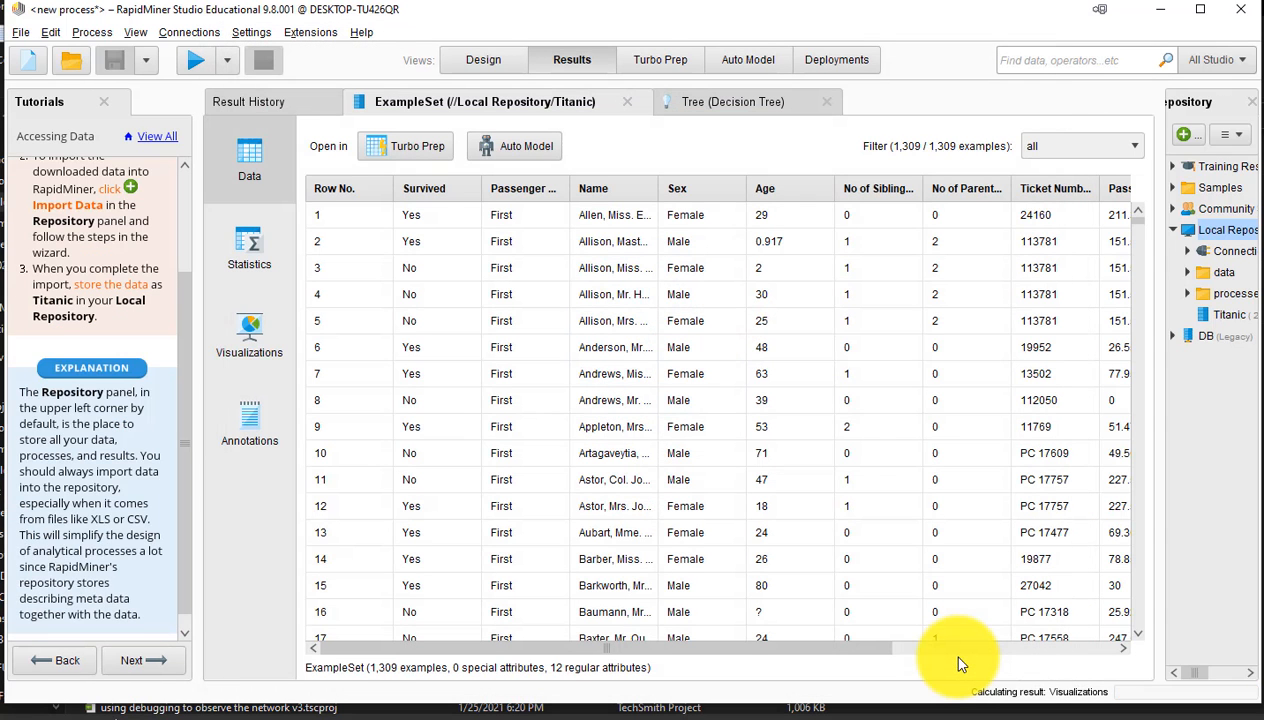
# - Review the imported Titanic example set and read the tutorial's explanation of storing data in the Repository
pyautogui.scroll(-1, 174, 559)
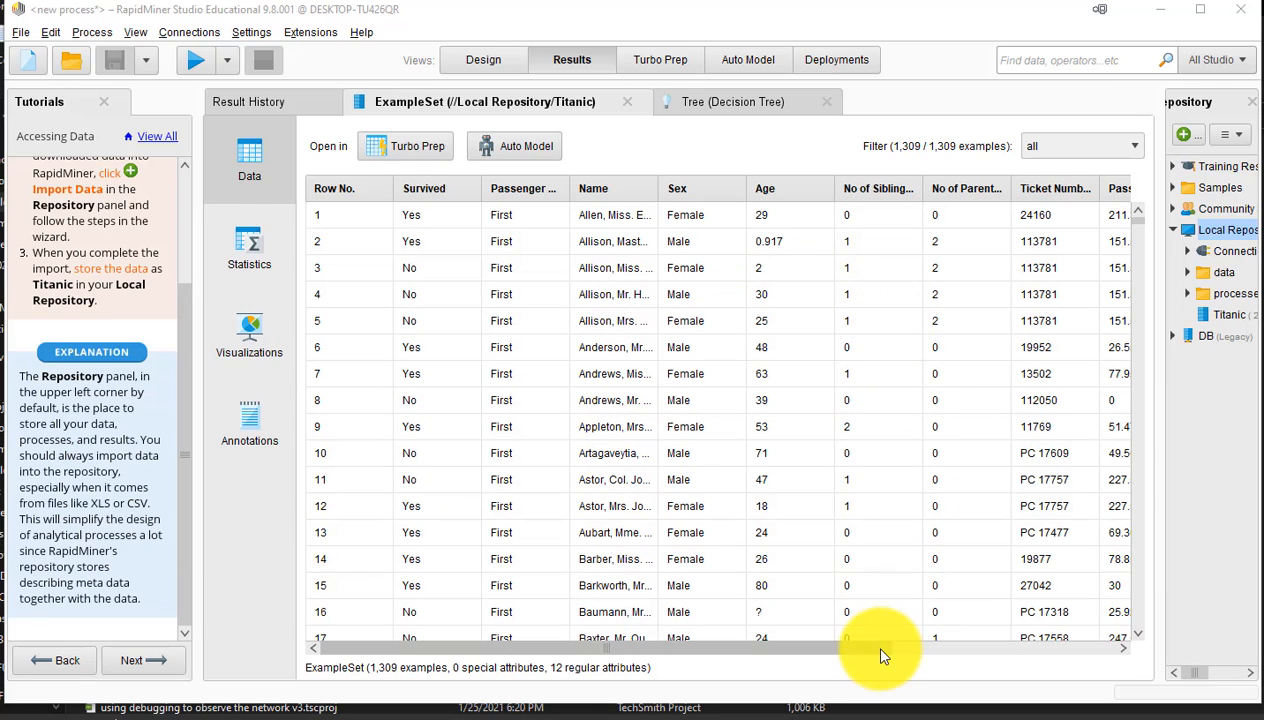
pyautogui.moveTo(870, 648); pyautogui.dragTo(788, 650)
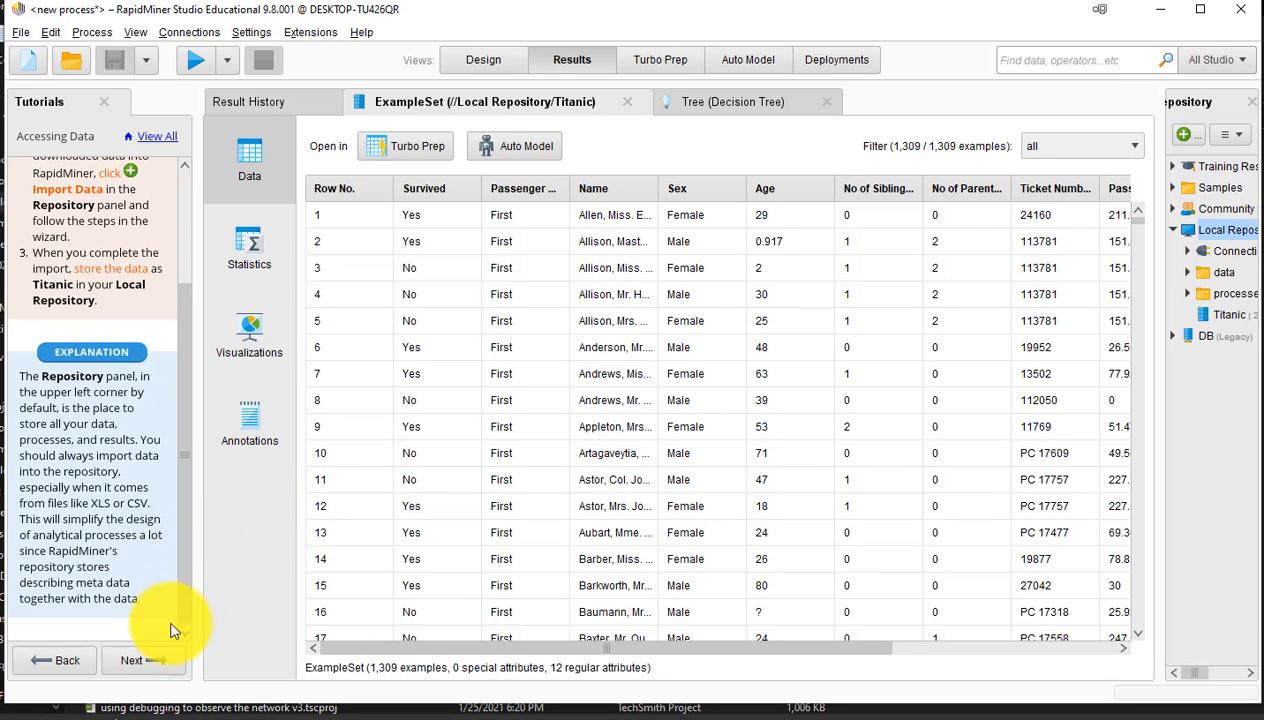
pyautogui.click(157, 656)
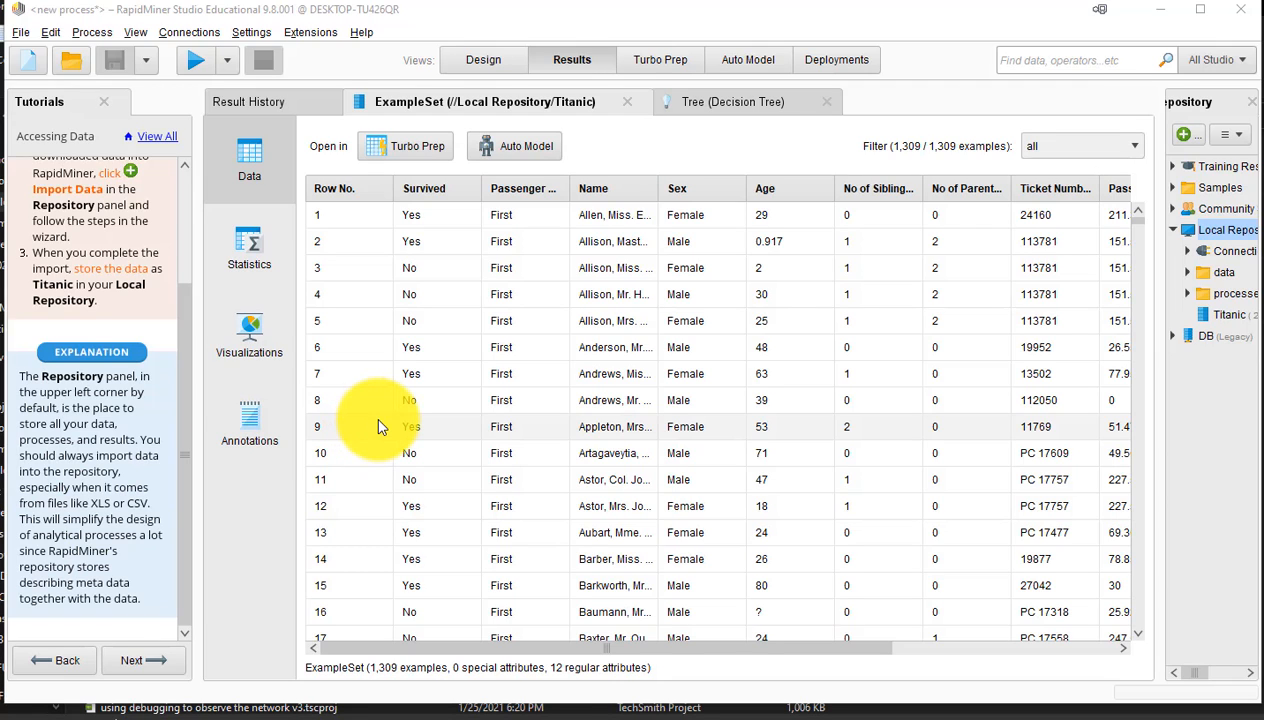
# - Review the Titanic example set's attribute statistics, its scatter chart of parents or children colored by Survived, and the available plot types
pyautogui.click(487, 61)
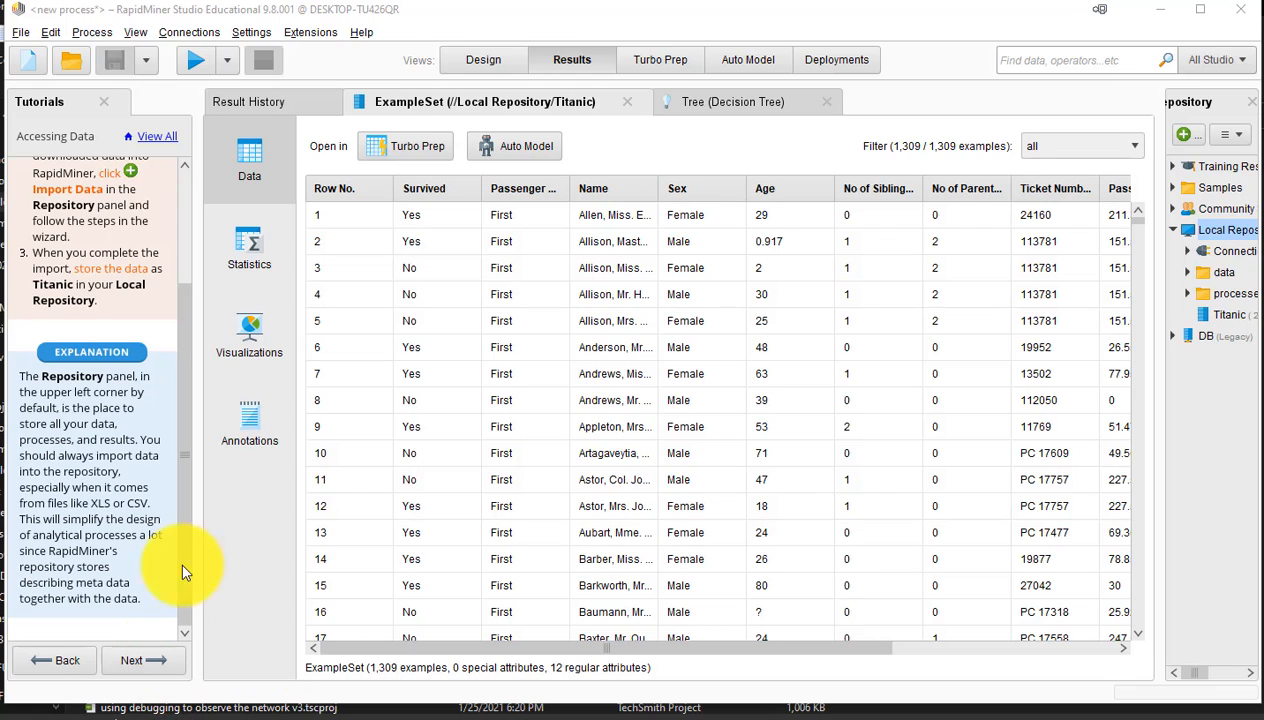
pyautogui.click(249, 242)
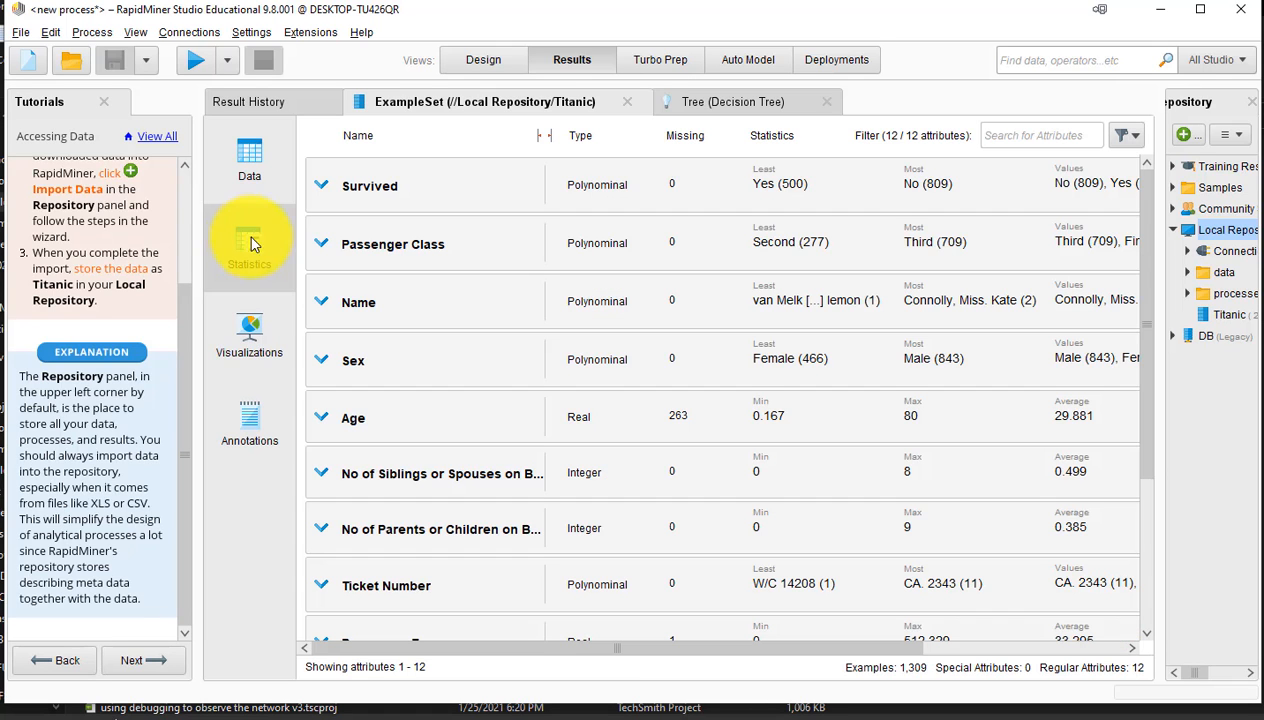
pyautogui.moveTo(553, 649); pyautogui.dragTo(784, 655)
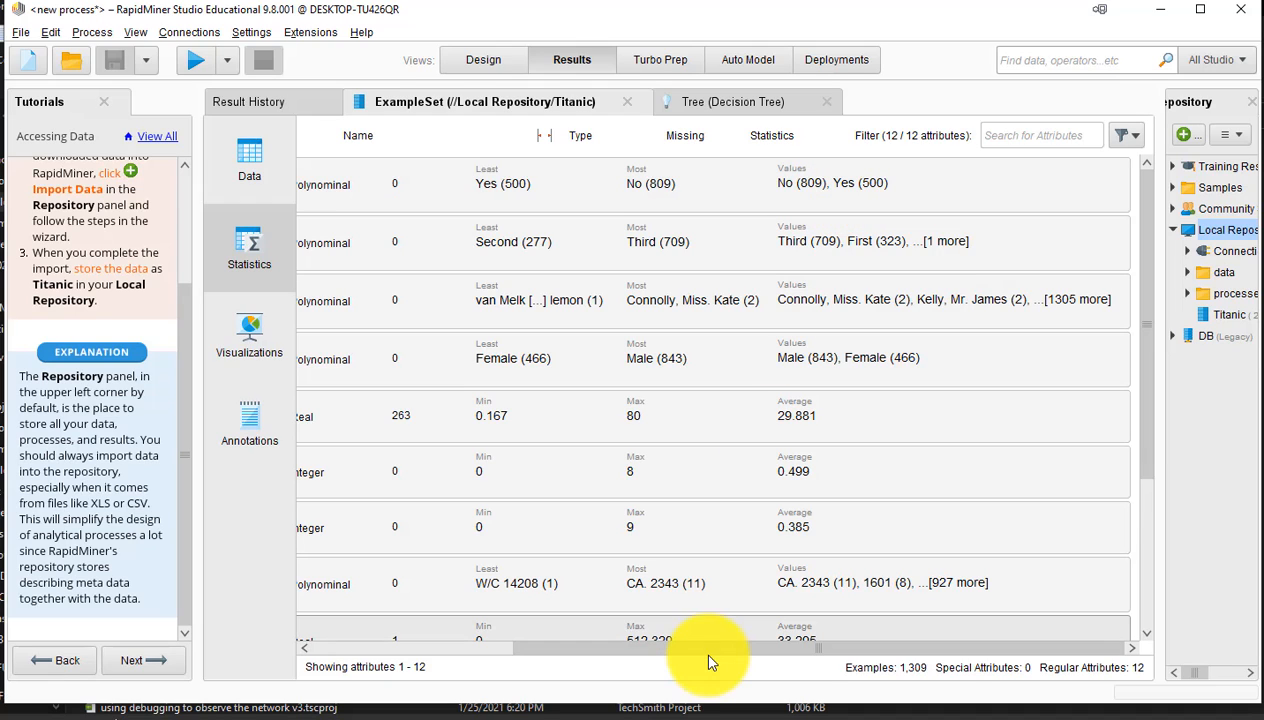
pyautogui.moveTo(705, 648); pyautogui.dragTo(491, 641)
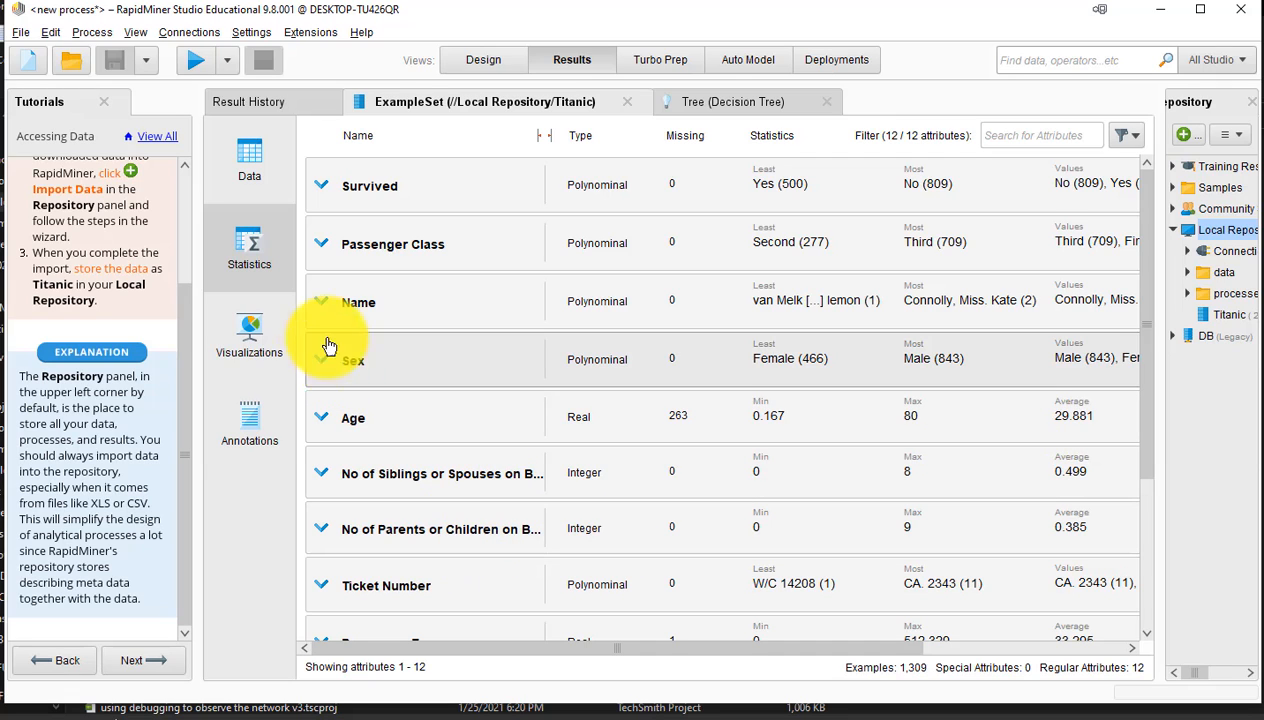
pyautogui.click(249, 331)
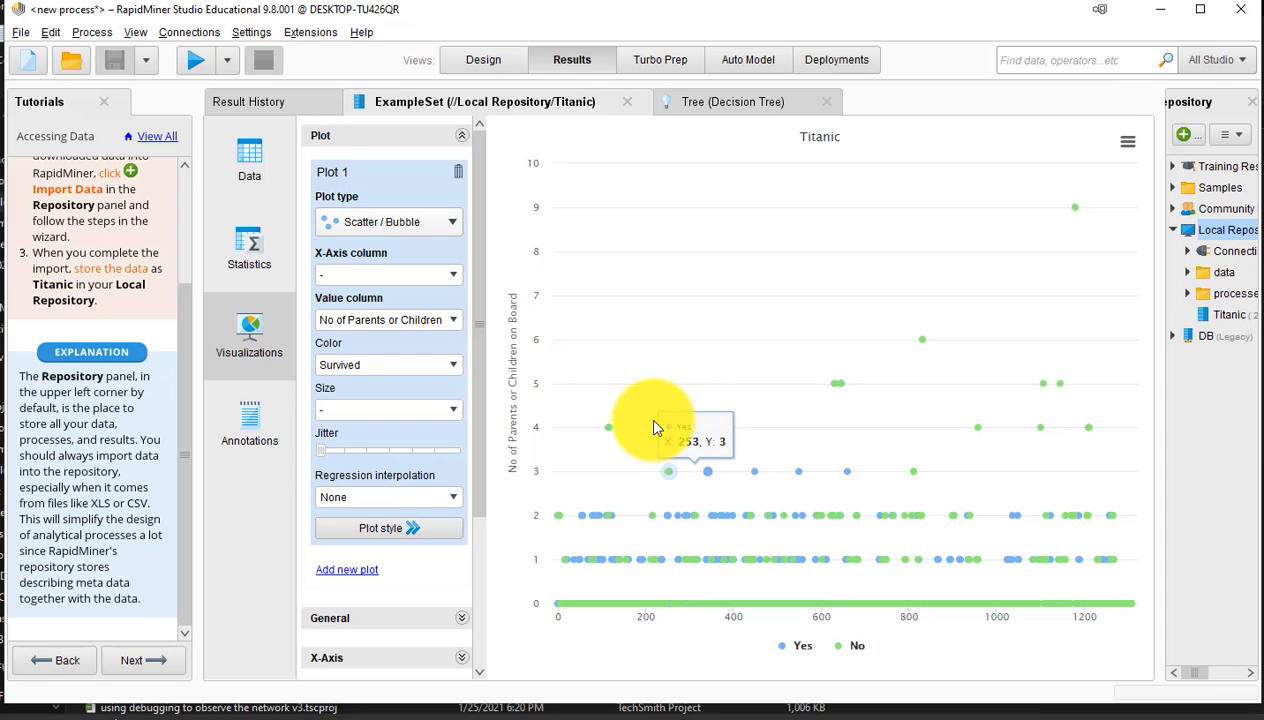
pyautogui.click(420, 224)
pyautogui.click(422, 219)
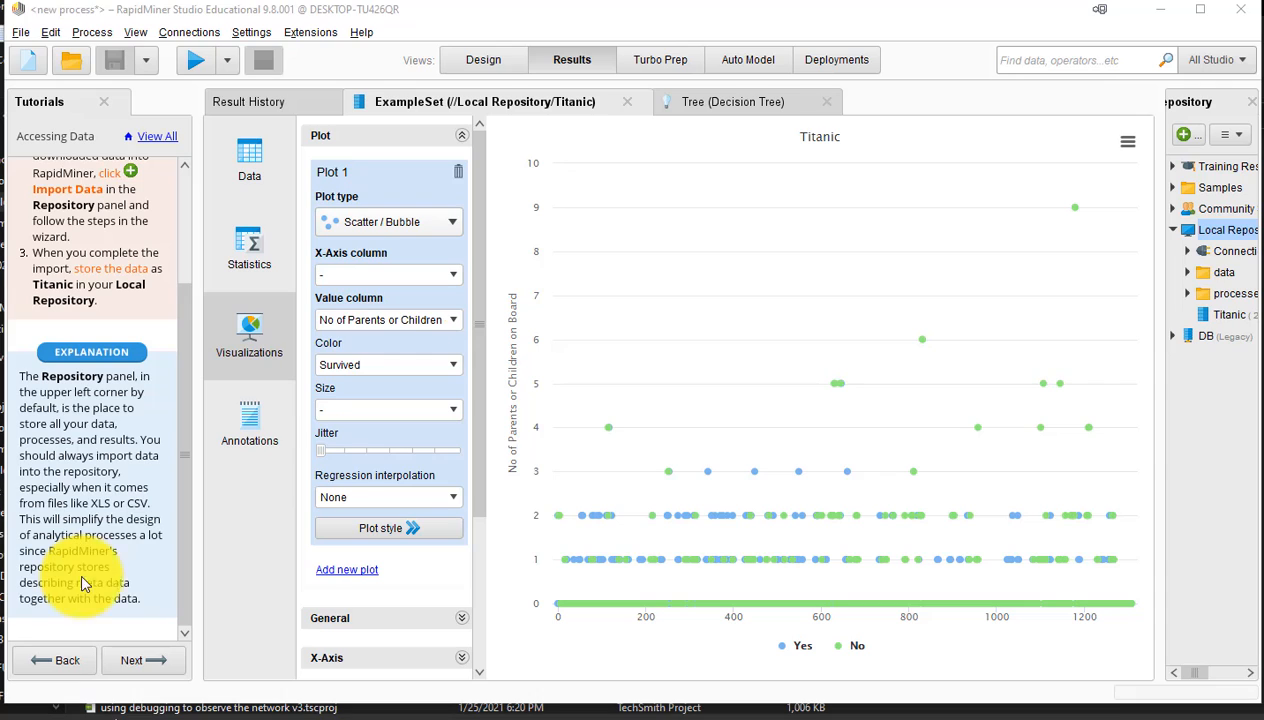
# - Advance the tutorial to step 3 and add the Titanic data from the Local Repository to the process in the Design view
pyautogui.click(140, 660)
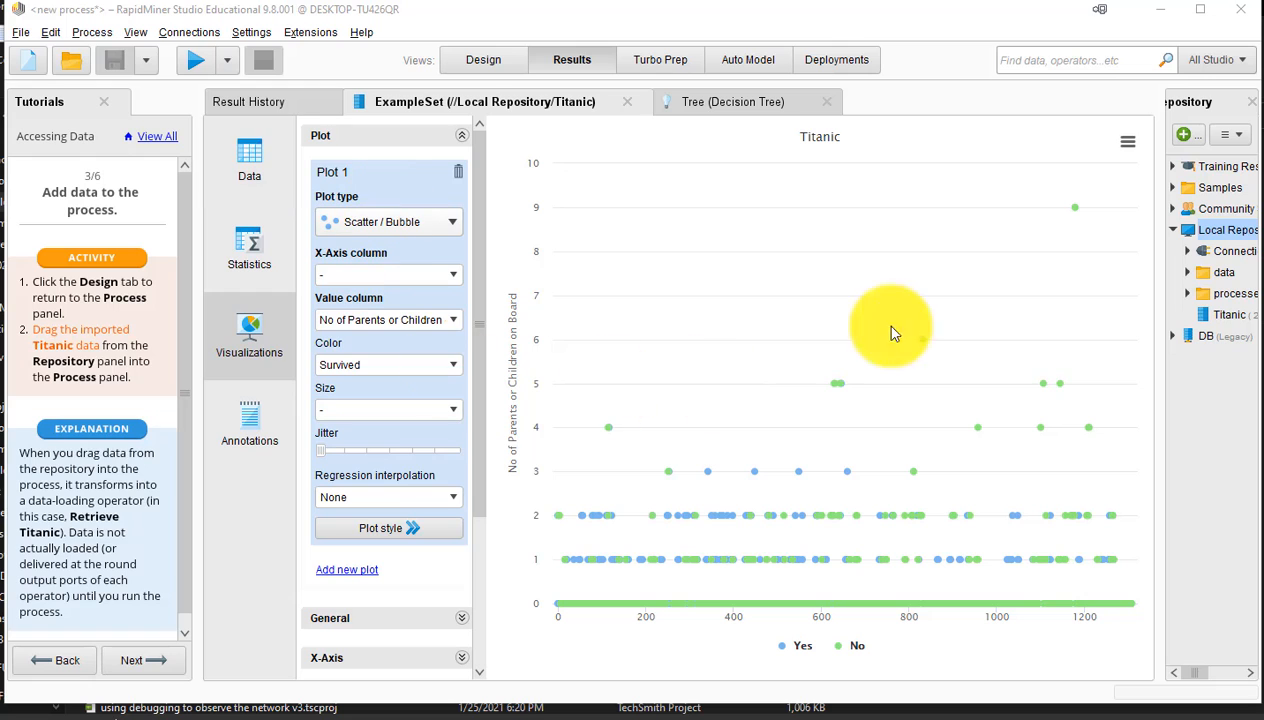
pyautogui.click(250, 160)
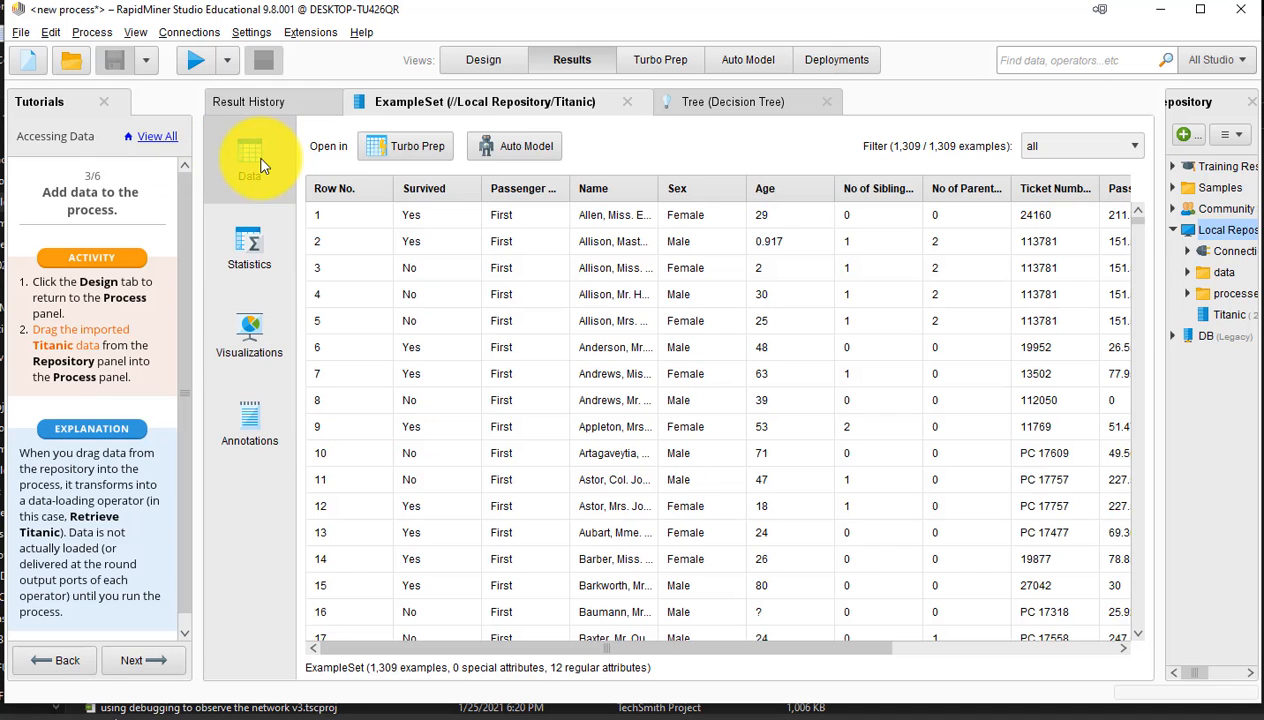
pyautogui.click(478, 60)
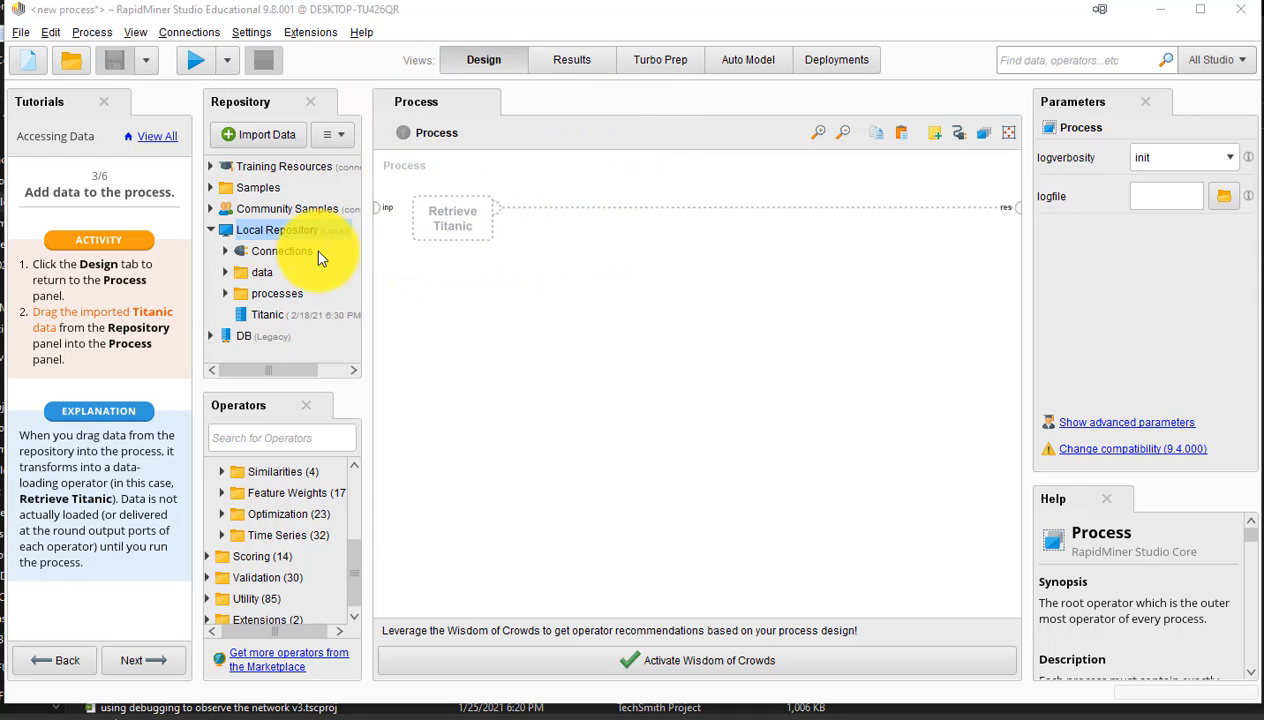
pyautogui.moveTo(262, 315); pyautogui.dragTo(481, 250)
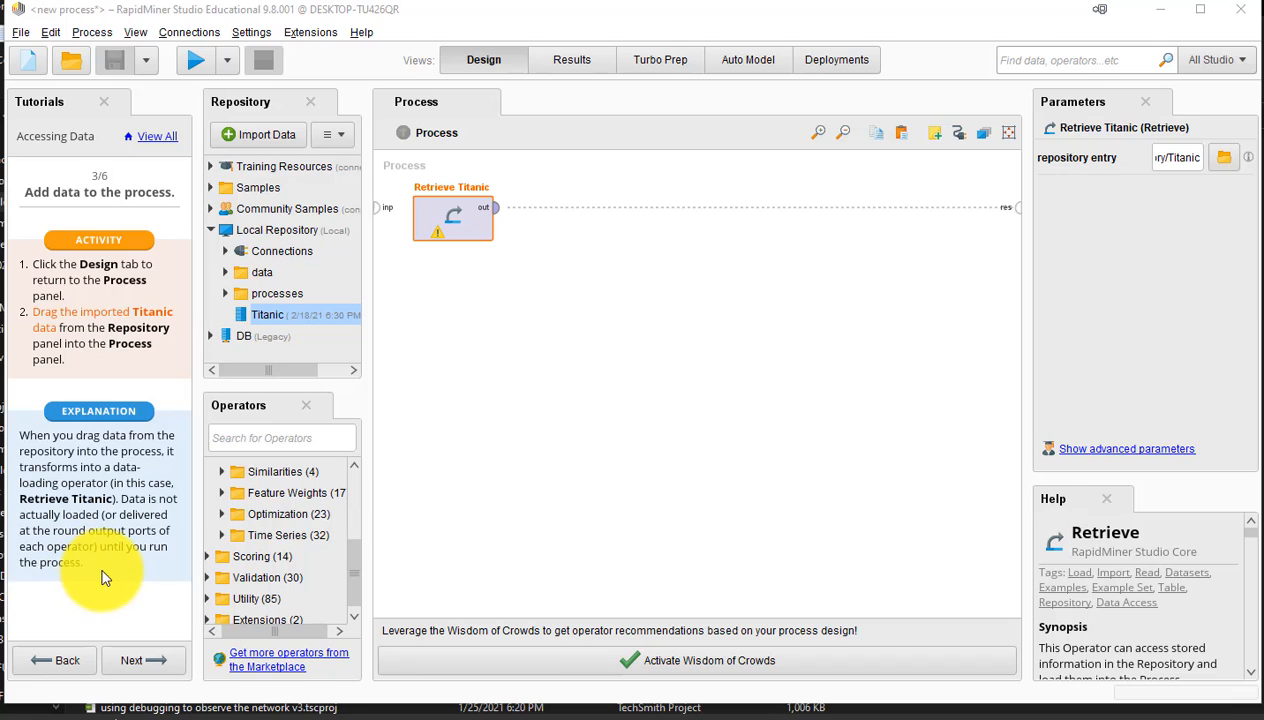
# - Advance the tutorial to step 4 and connect the Retrieve Titanic output port to the process's result port
pyautogui.click(141, 661)
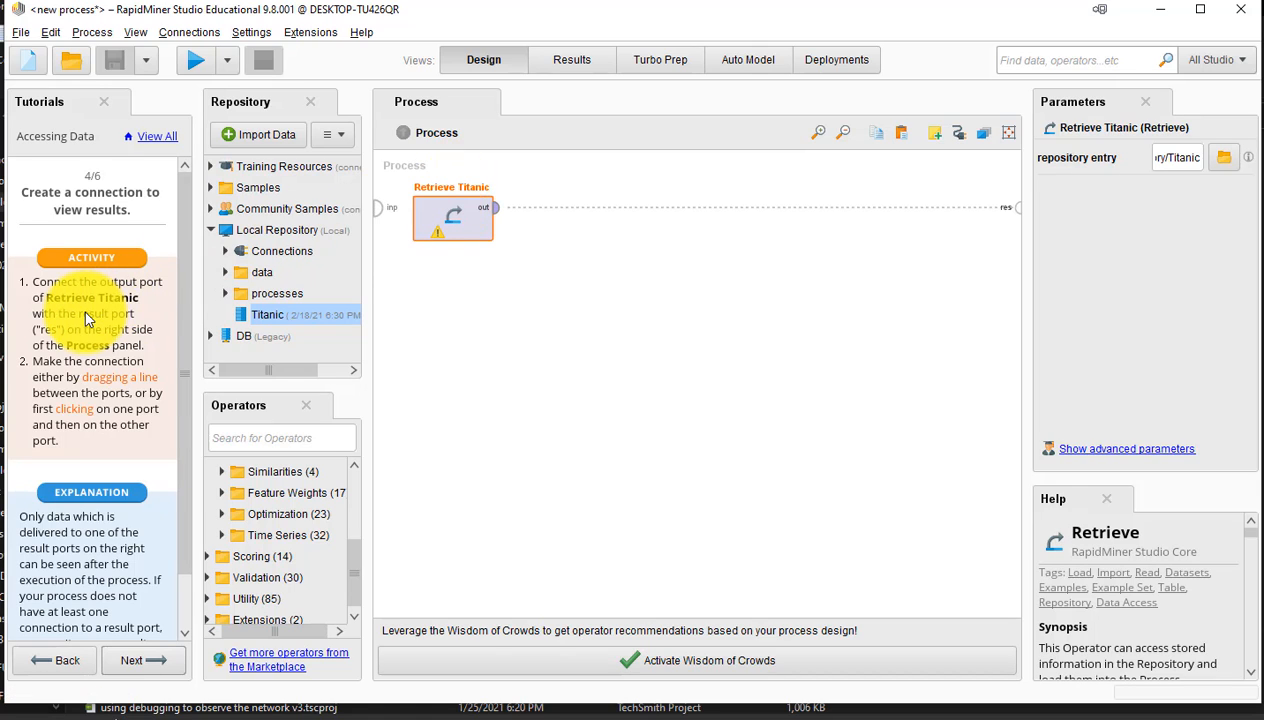
pyautogui.click(1016, 218)
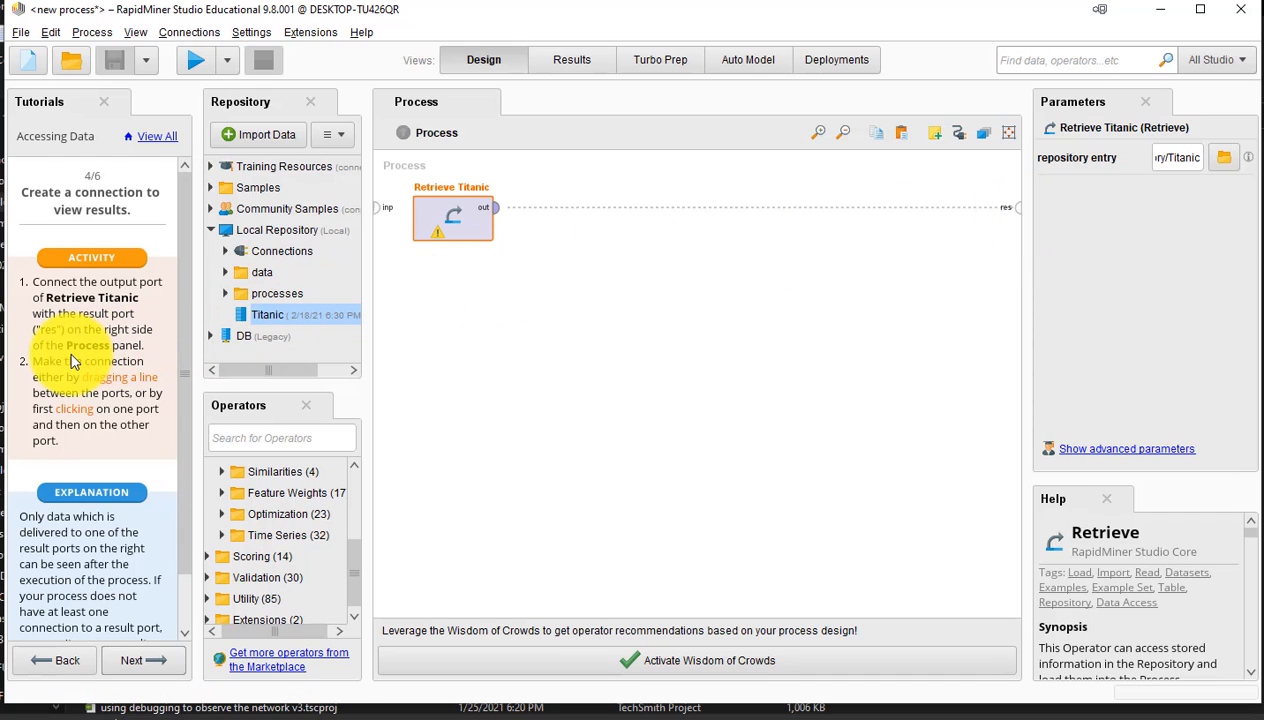
pyautogui.click(495, 208)
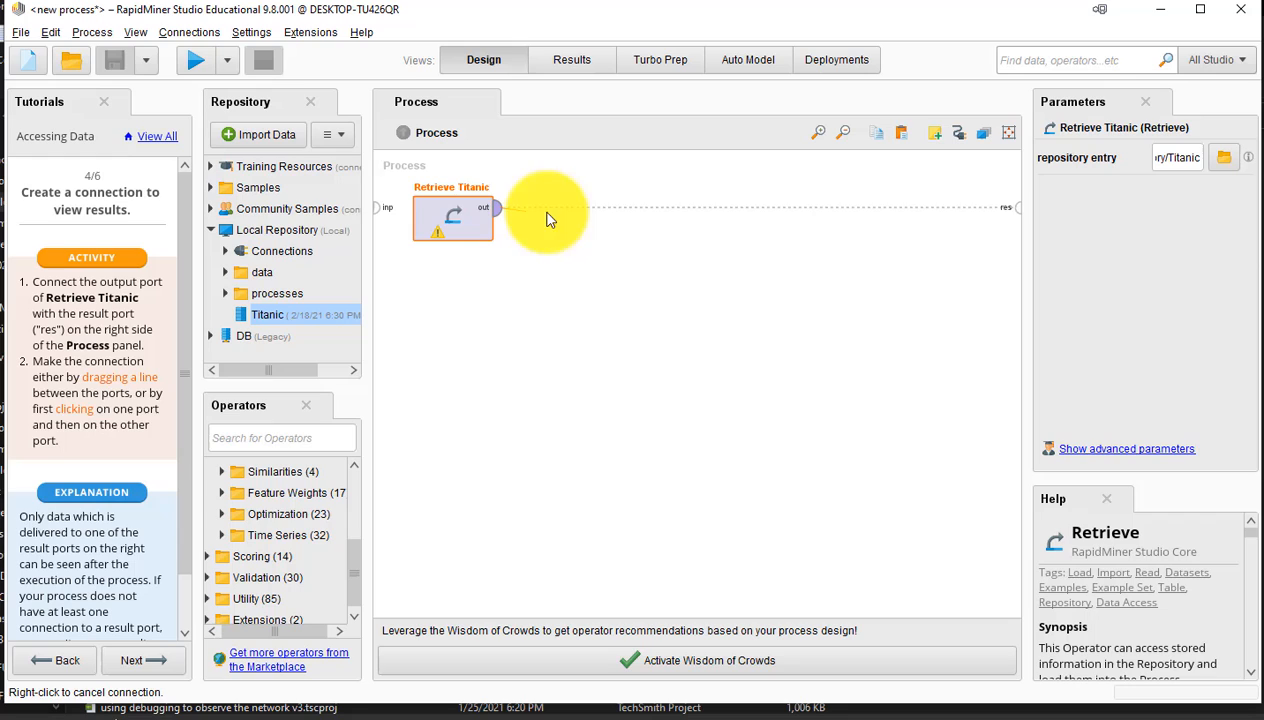
pyautogui.click(1015, 209)
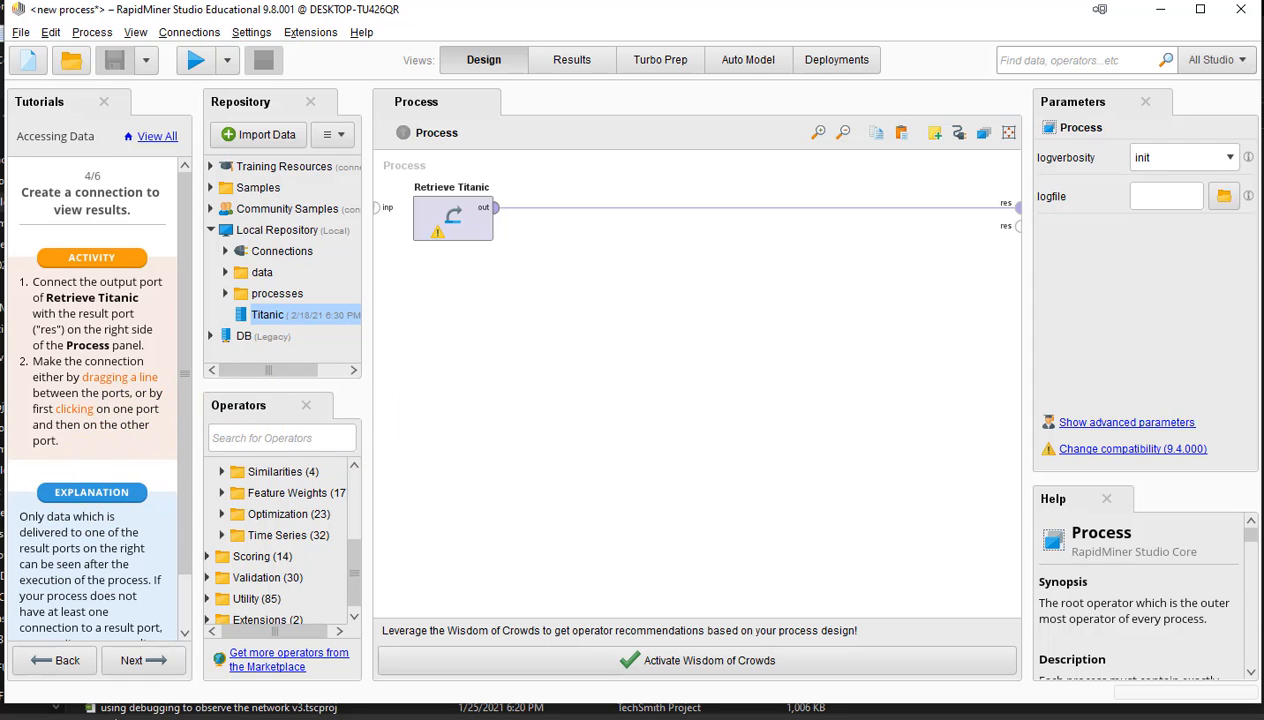
# - Read the explanation of result ports, advance the tutorial to step 5, and run the process
pyautogui.scroll(-2, 99, 400)
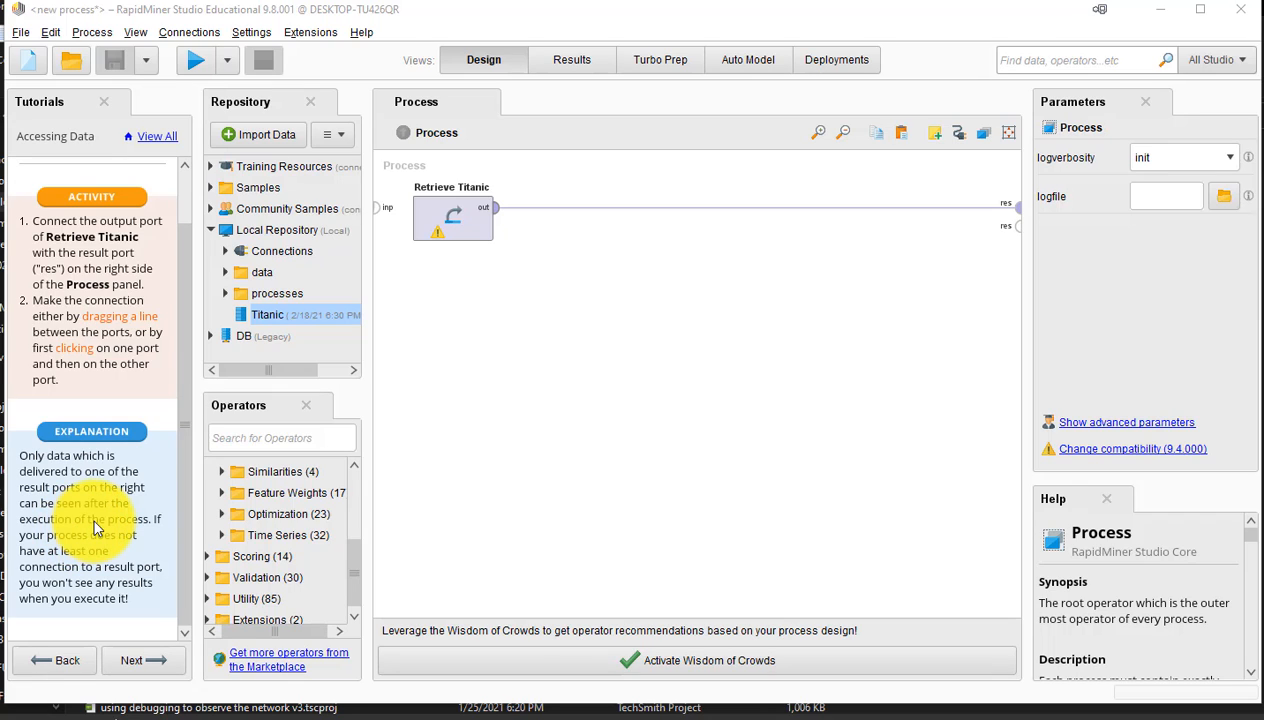
pyautogui.click(155, 664)
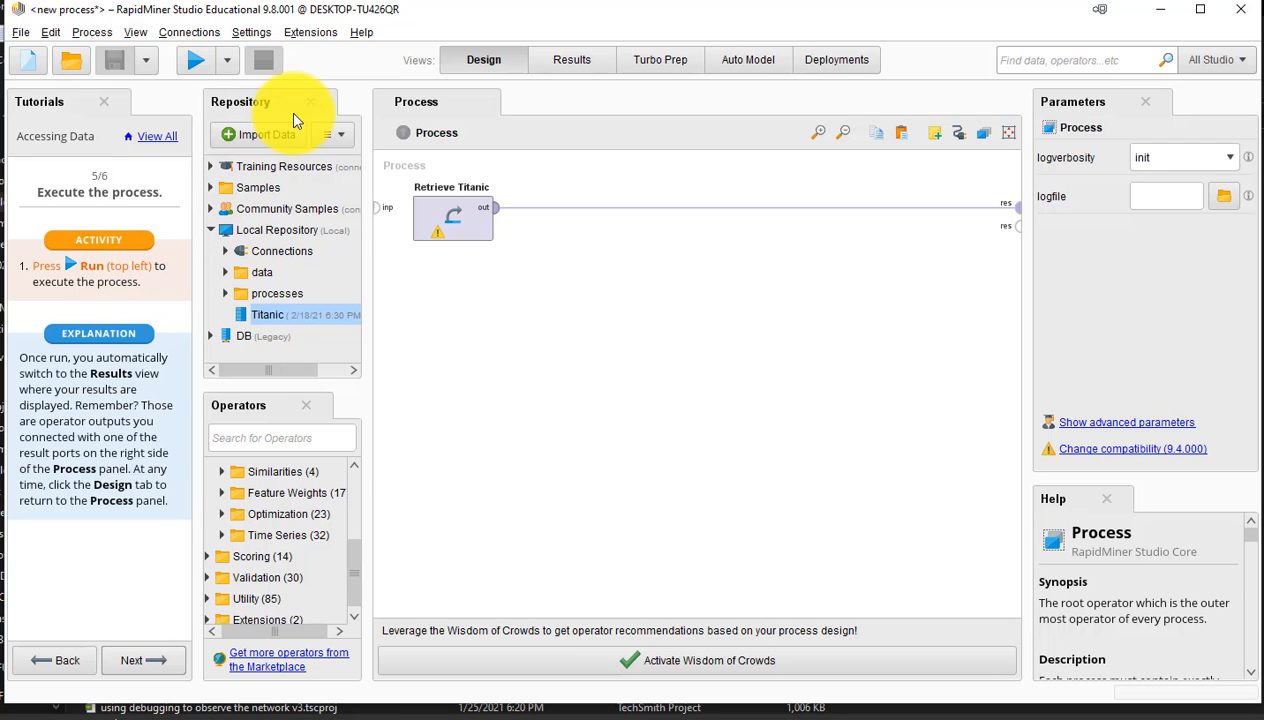
pyautogui.click(196, 62)
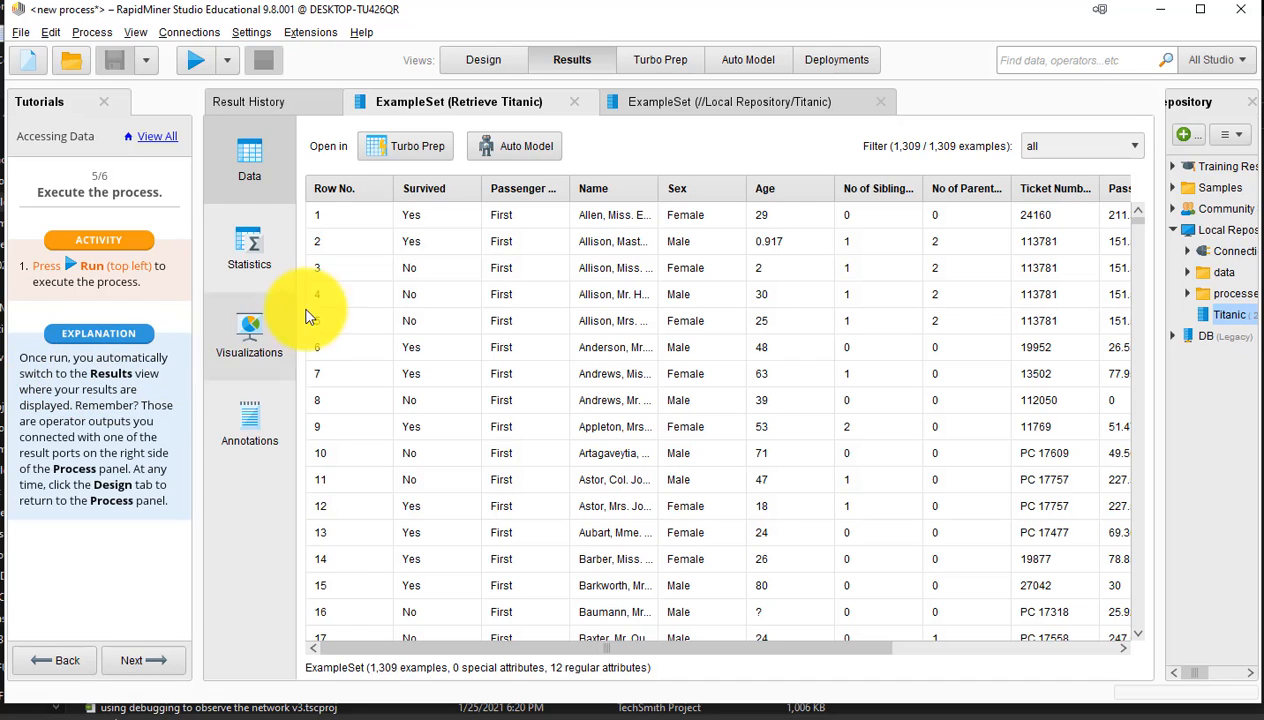
# - Switch to the Design view and back to the results, and advance the tutorial to its final page
pyautogui.click(570, 62)
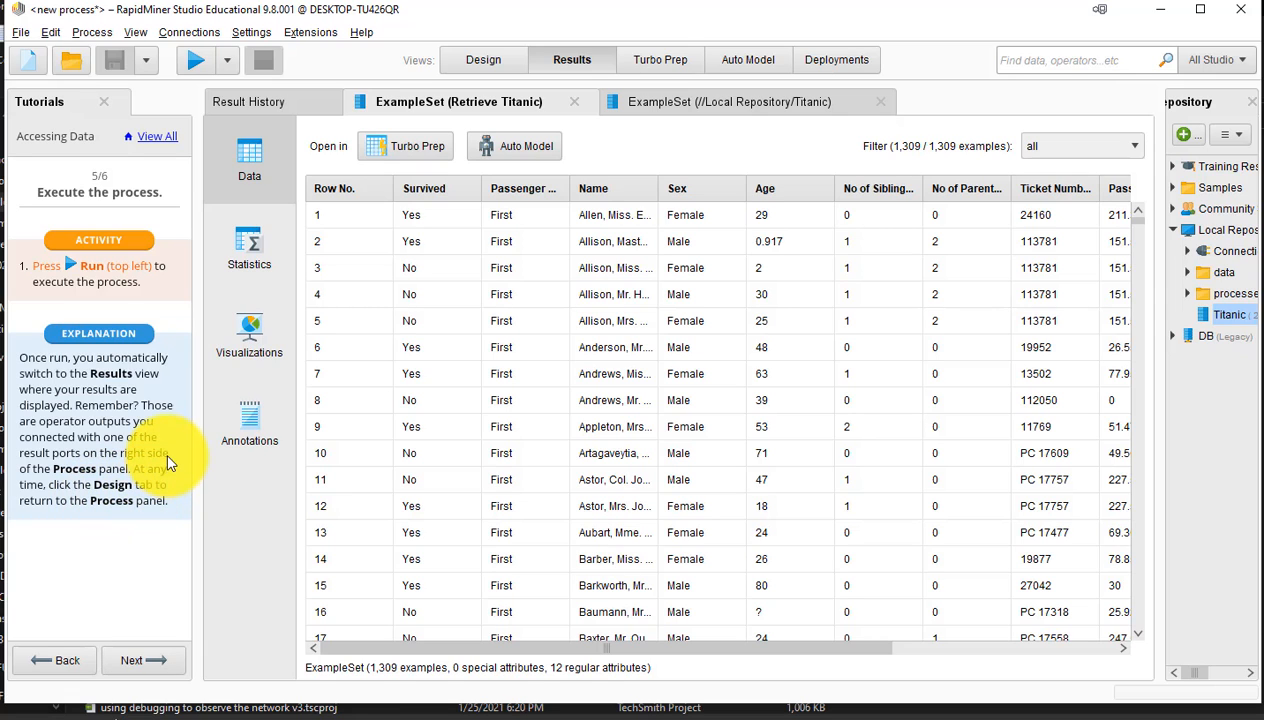
pyautogui.click(475, 63)
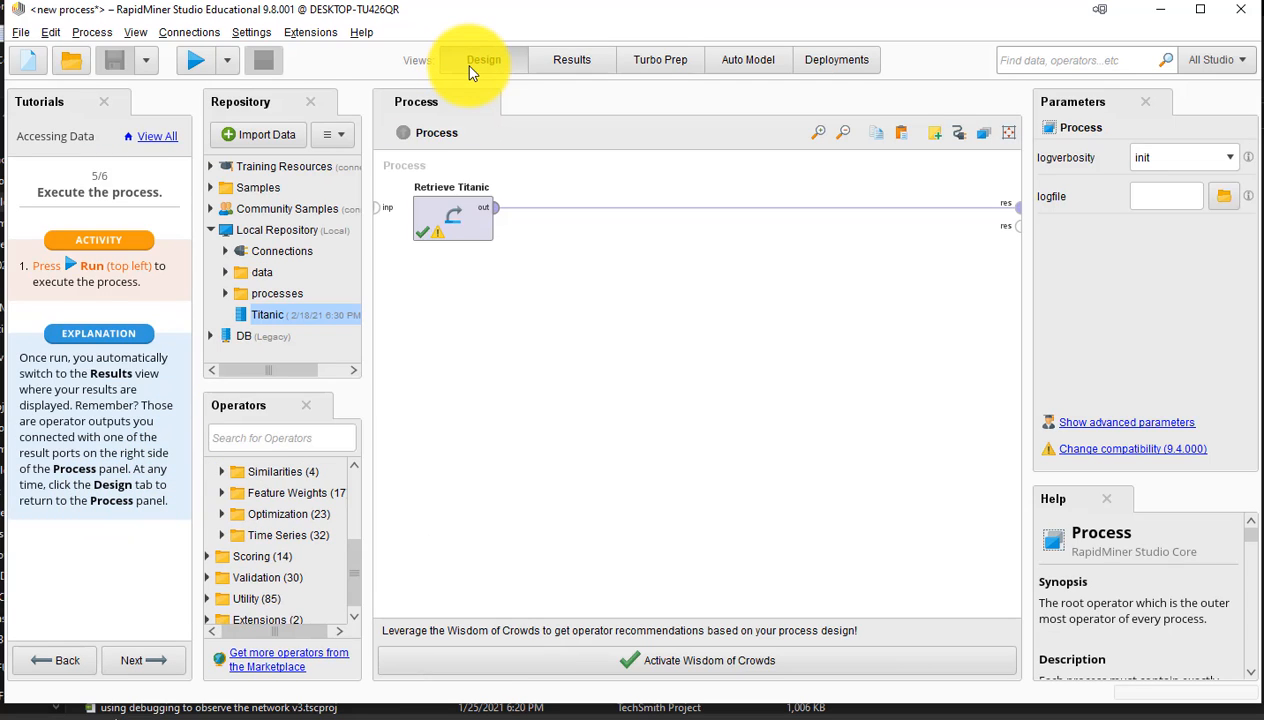
pyautogui.click(561, 66)
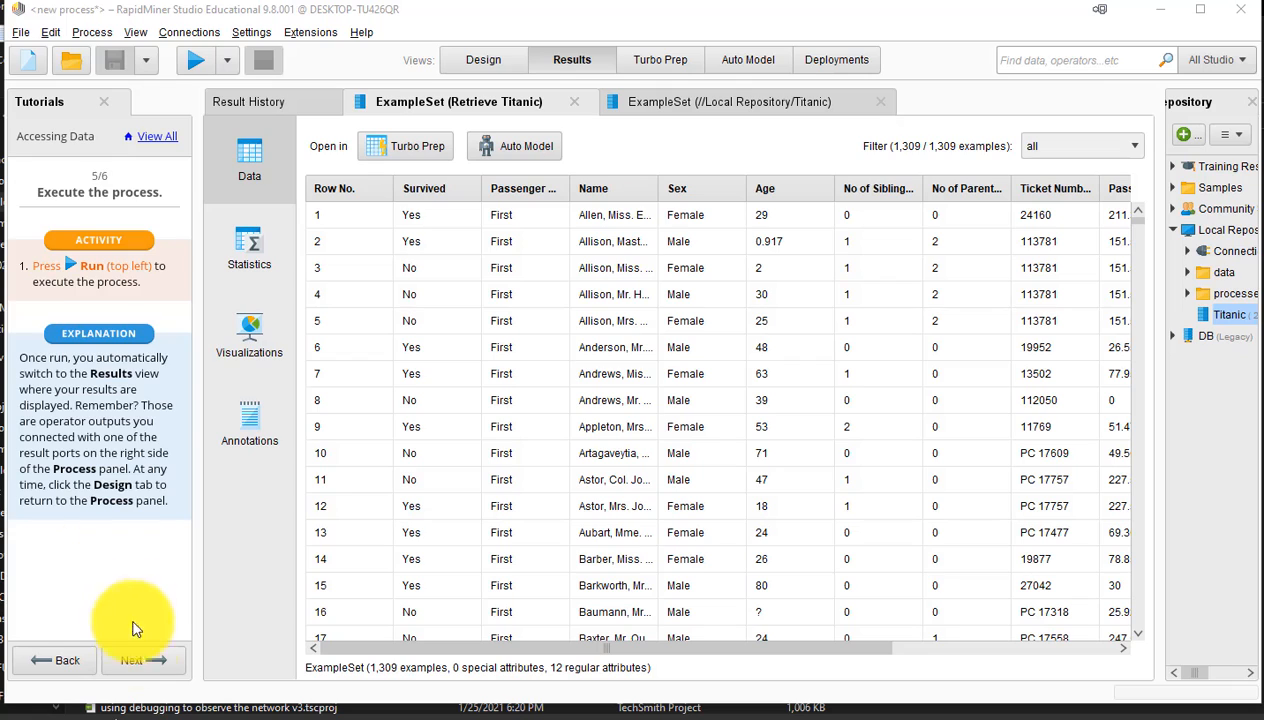
pyautogui.click(140, 660)
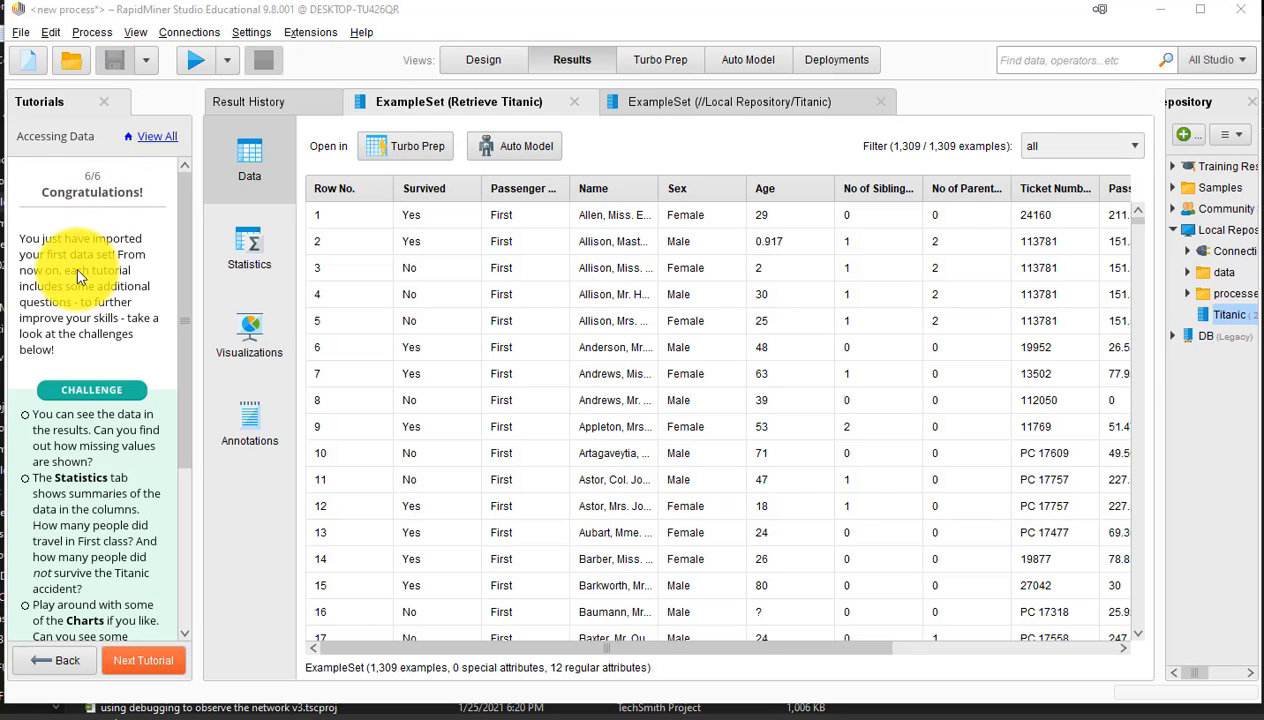
# - Check the result history, and examine the Retrieve Titanic data columns for how missing values are shown
pyautogui.click(252, 103)
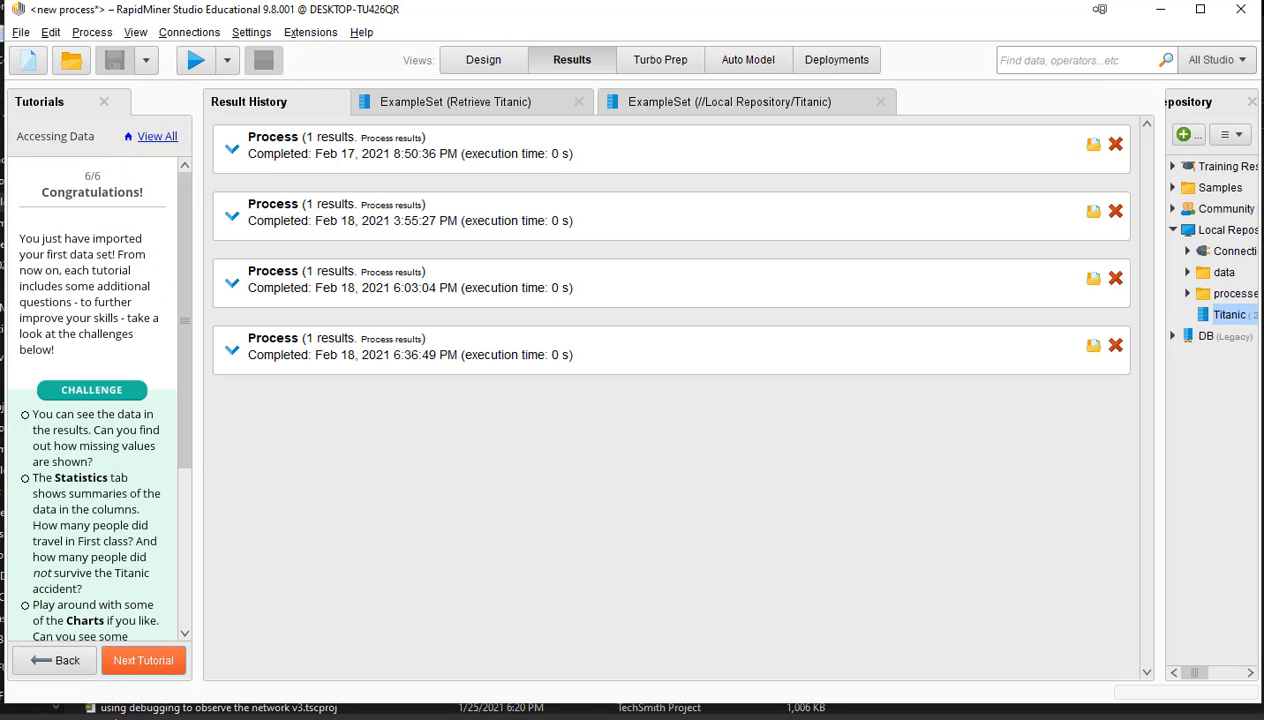
pyautogui.press('F8')
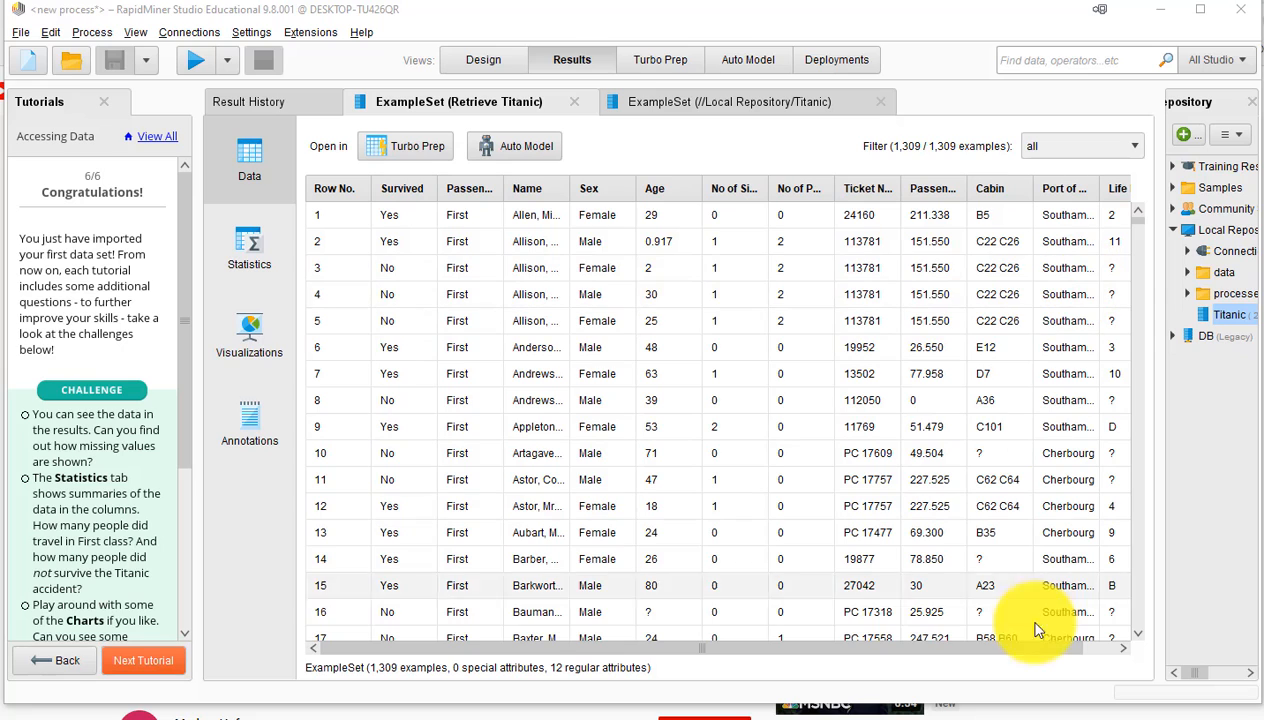
pyautogui.moveTo(1026, 645)
pyautogui.mouseDown()
pyautogui.moveTo(1114, 647)
pyautogui.moveTo(1032, 651)
pyautogui.mouseUp()
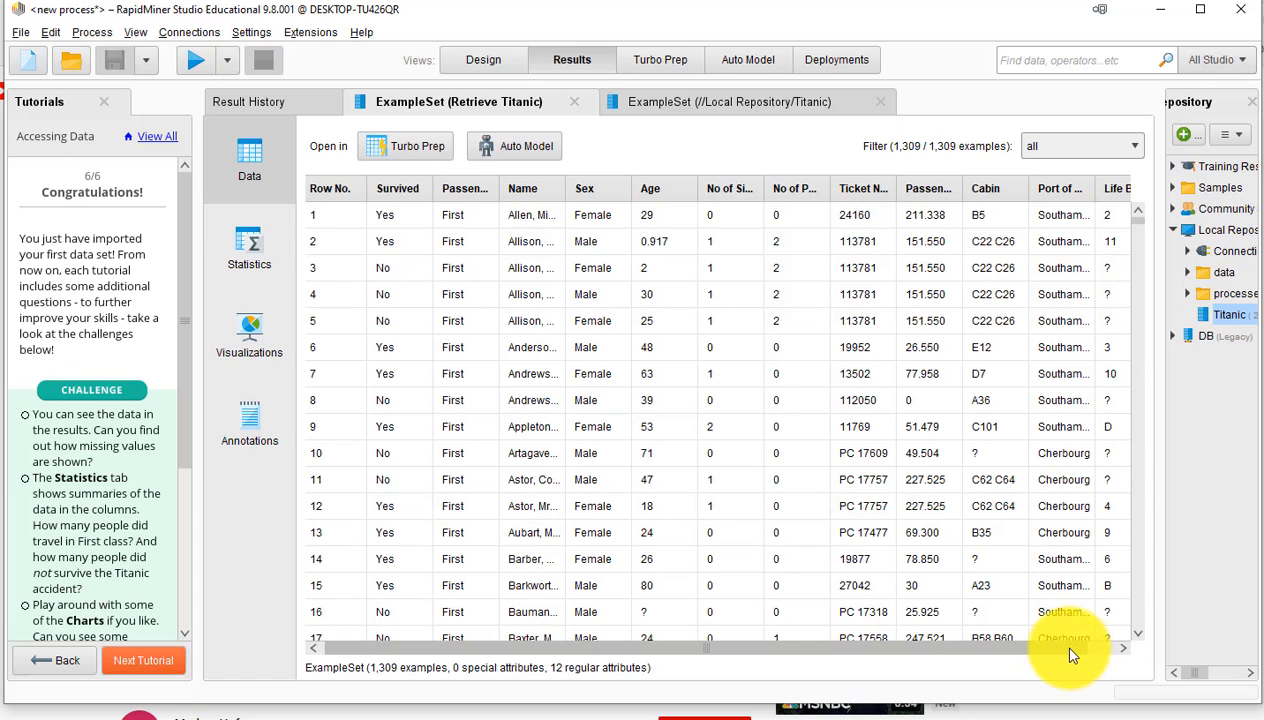
pyautogui.click(1123, 648)
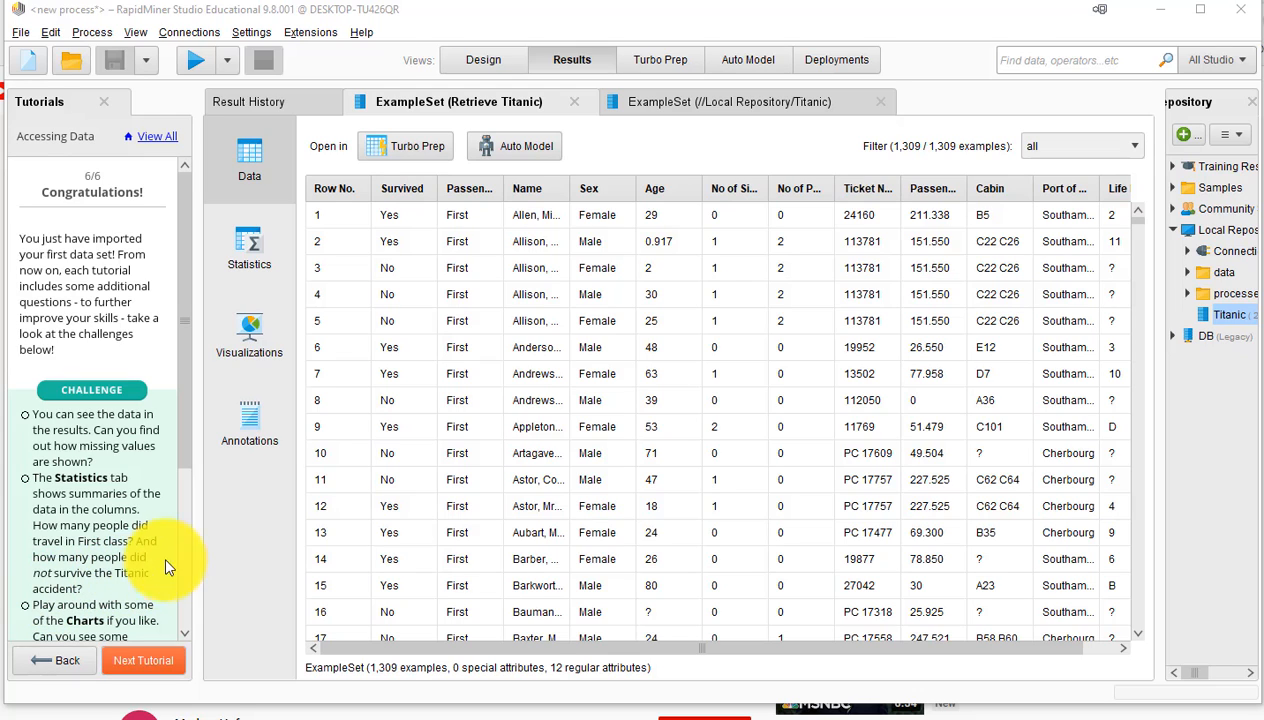
# - Expand the Passenger Class attribute in the statistics and view its bar chart and the available plot types
pyautogui.click(248, 258)
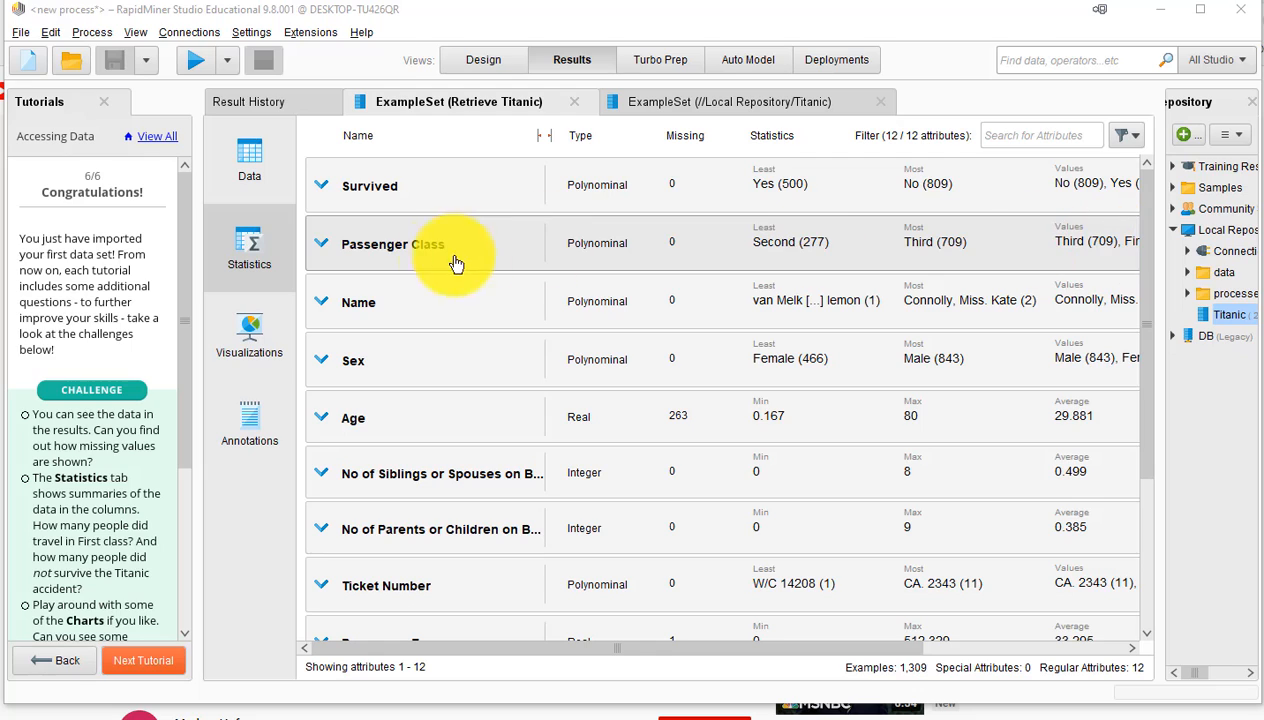
pyautogui.click(320, 250)
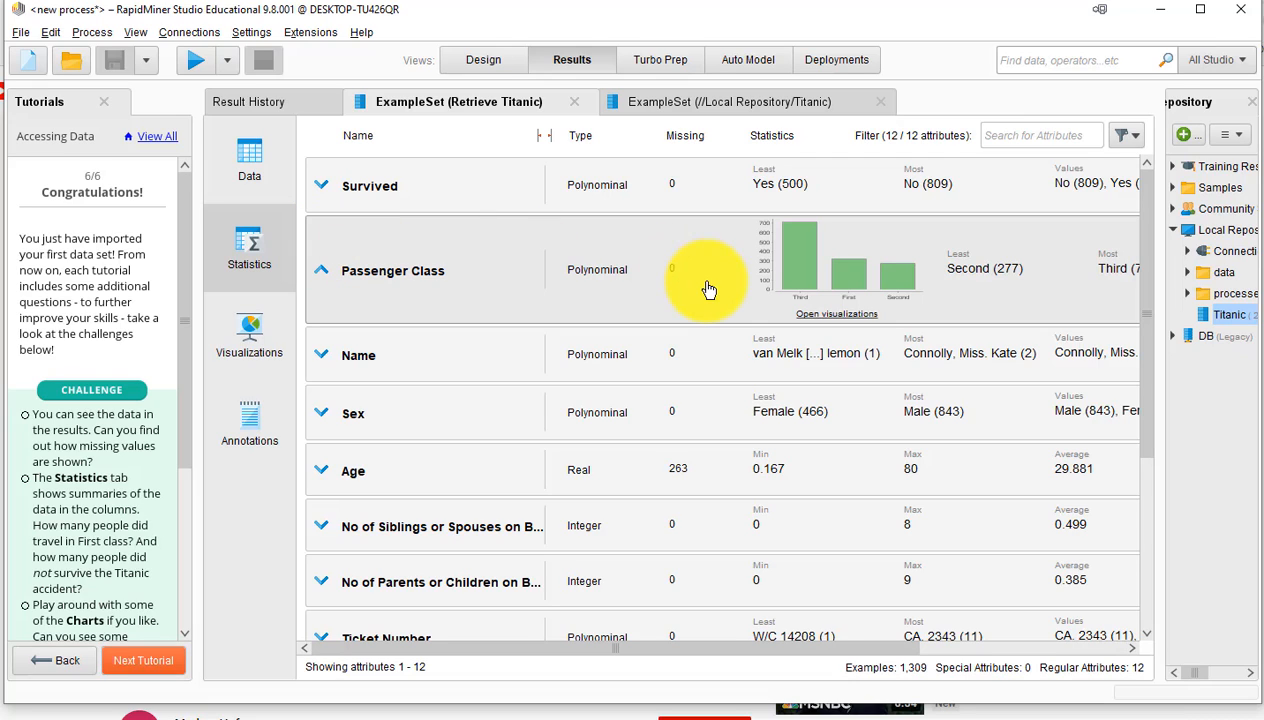
pyautogui.click(851, 320)
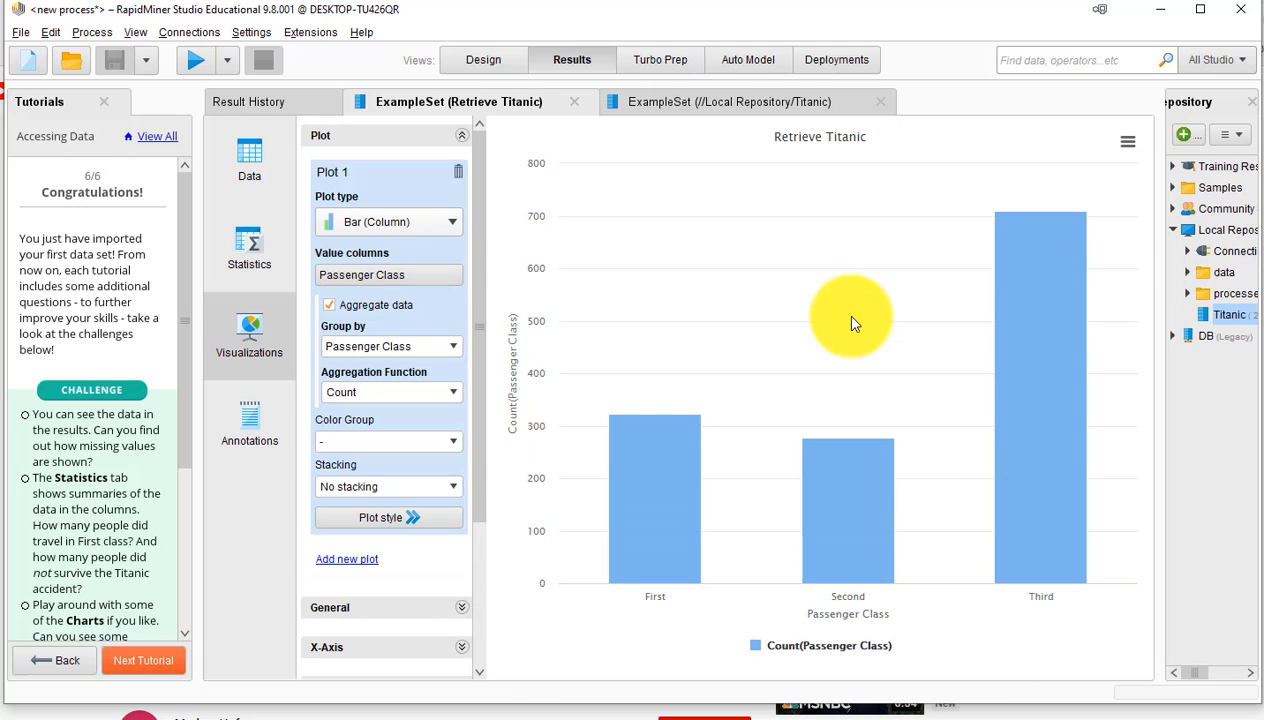
pyautogui.click(451, 228)
pyautogui.click(447, 229)
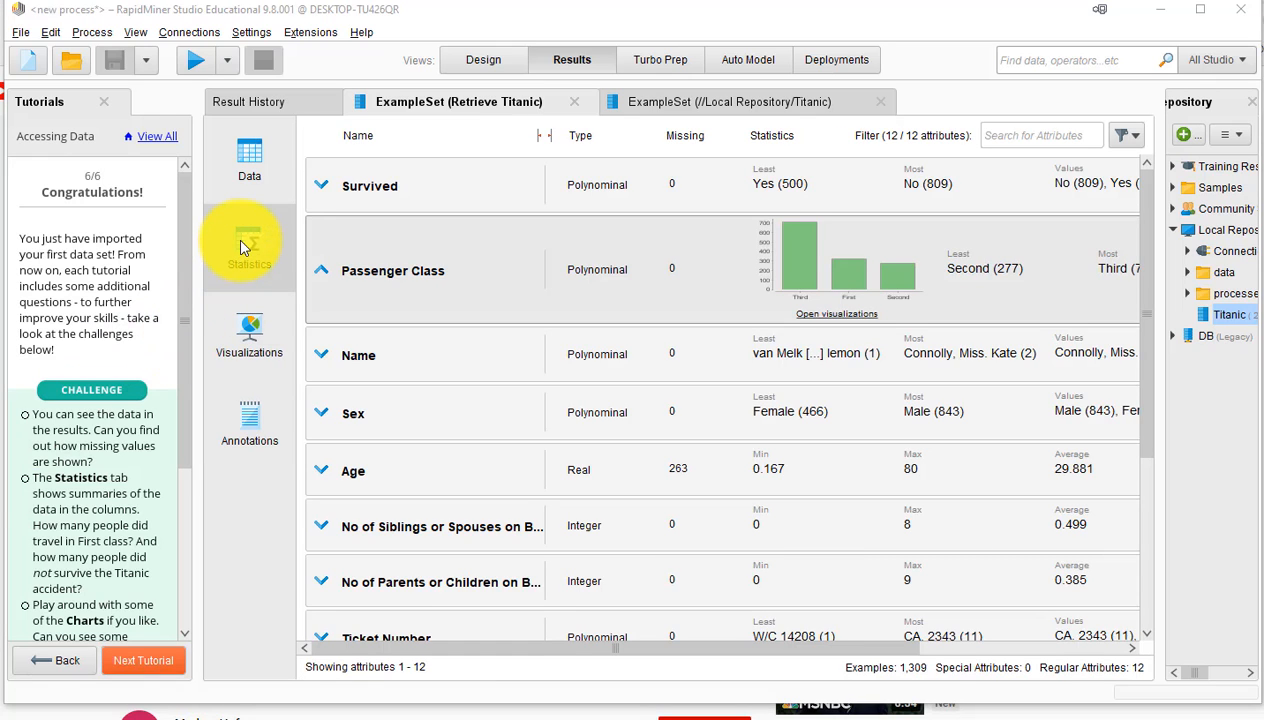
# - Examine the least, most and value counts for Passenger Class and Survived in the Retrieve Titanic statistics
pyautogui.moveTo(796, 651); pyautogui.dragTo(883, 655)
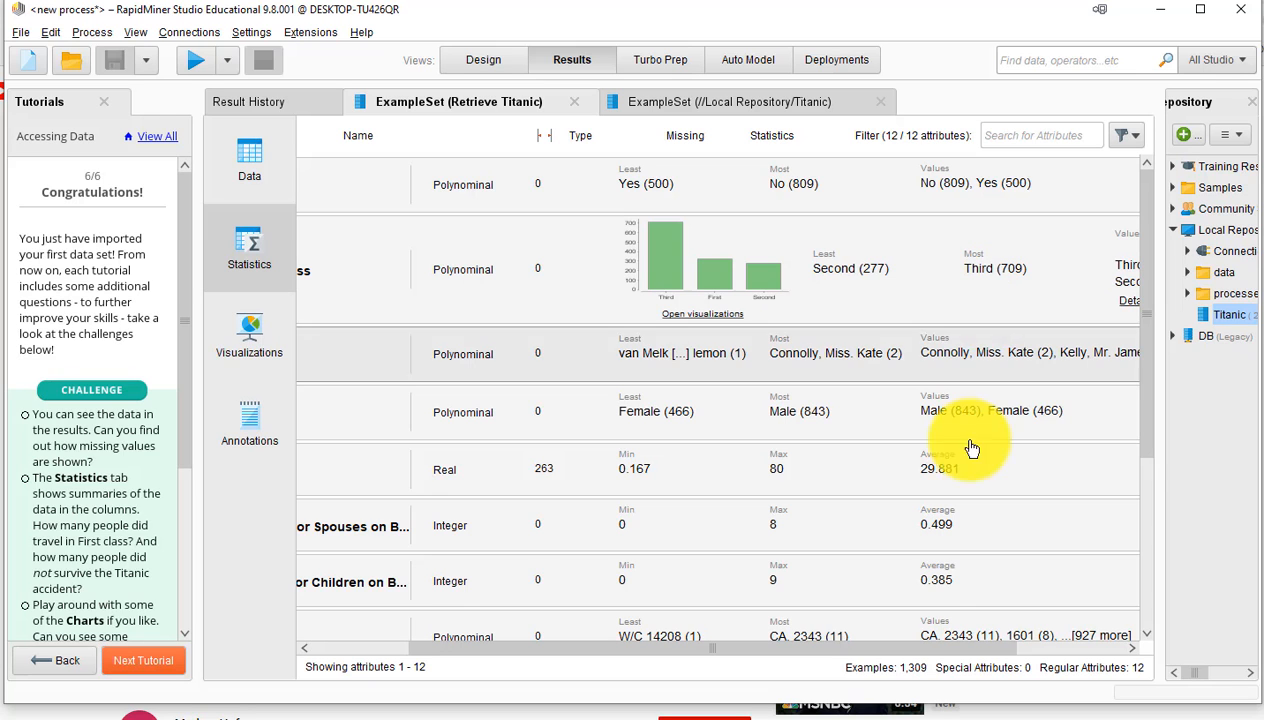
pyautogui.moveTo(885, 650); pyautogui.dragTo(1021, 658)
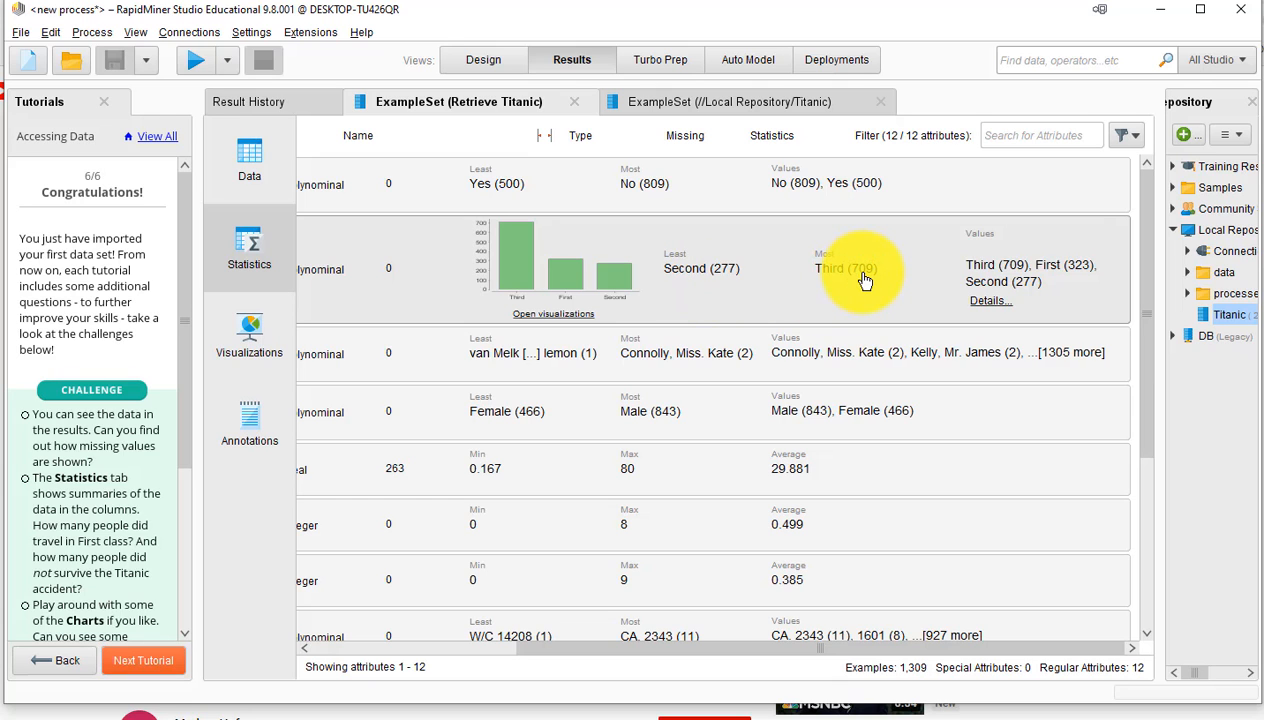
pyautogui.moveTo(762, 646); pyautogui.dragTo(550, 655)
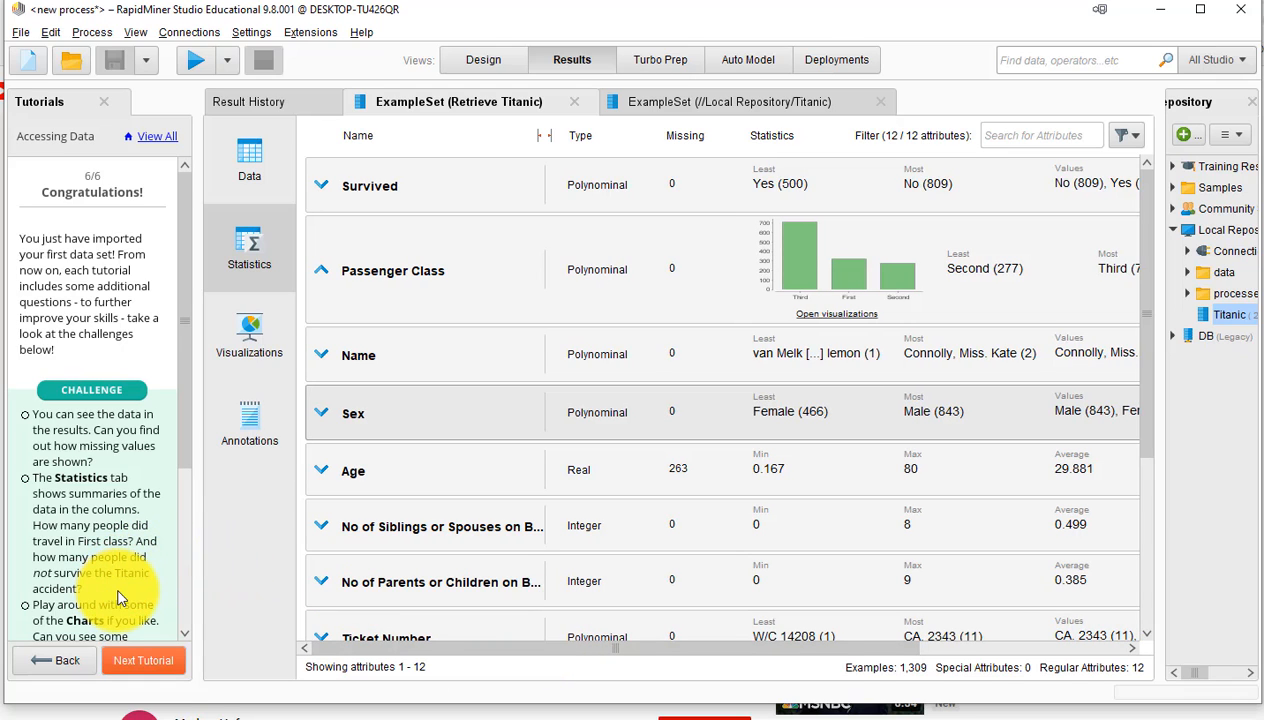
# - Read the remaining tutorial challenges and examine the Retrieve Titanic data table across to the Life Boat column
pyautogui.scroll(-1, 118, 597)
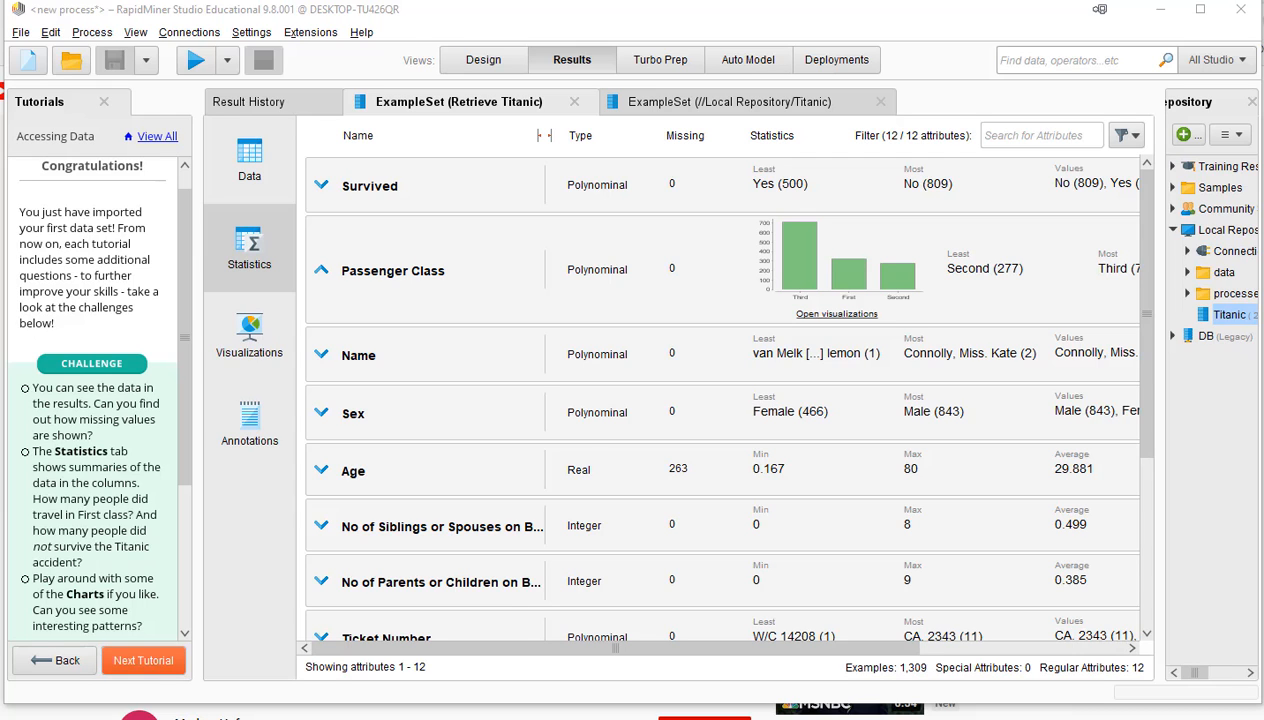
pyautogui.click(250, 166)
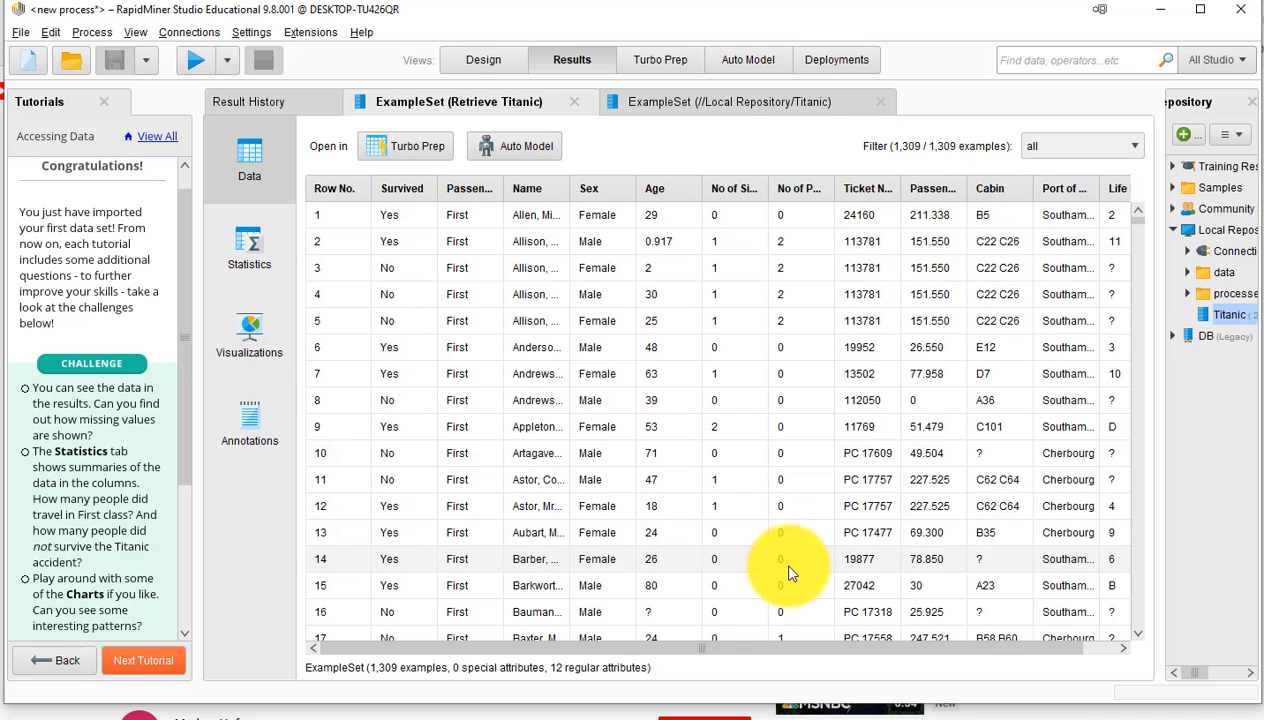
pyautogui.moveTo(760, 648); pyautogui.dragTo(868, 652)
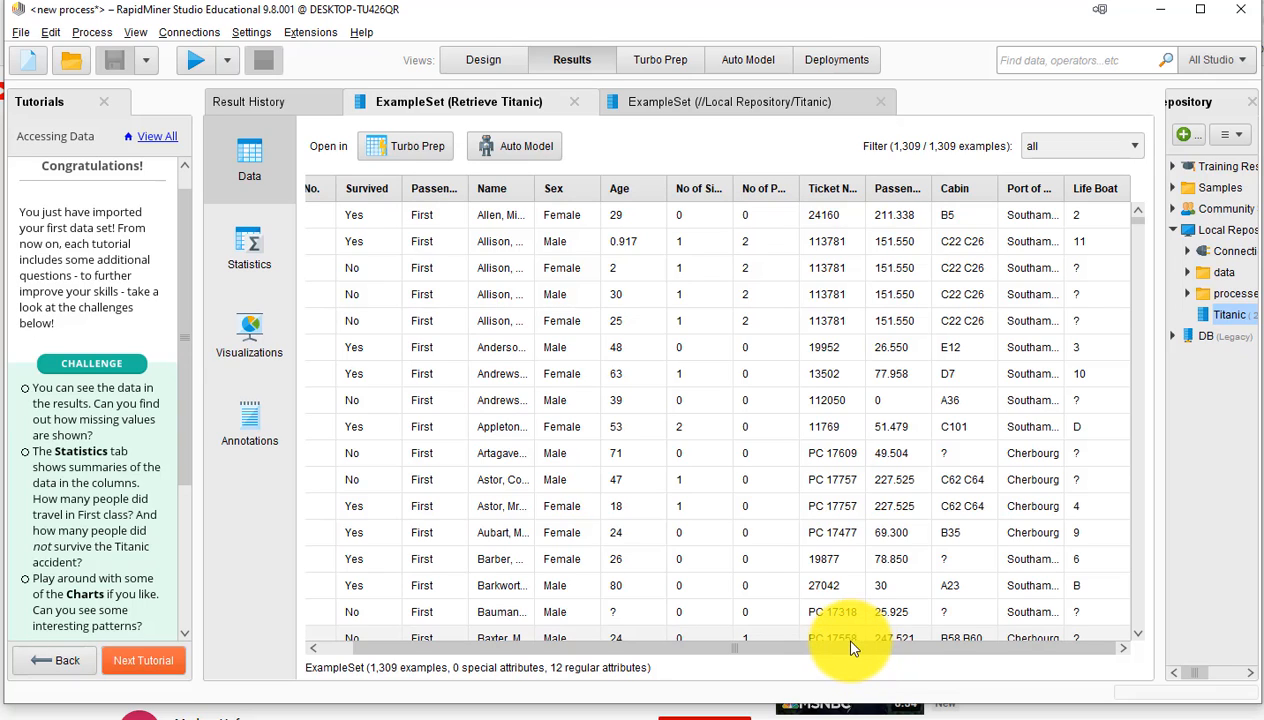
# - Filter the Retrieve Titanic data table to the examples with missing_attributes and check how many match
pyautogui.moveTo(918, 648); pyautogui.dragTo(880, 650)
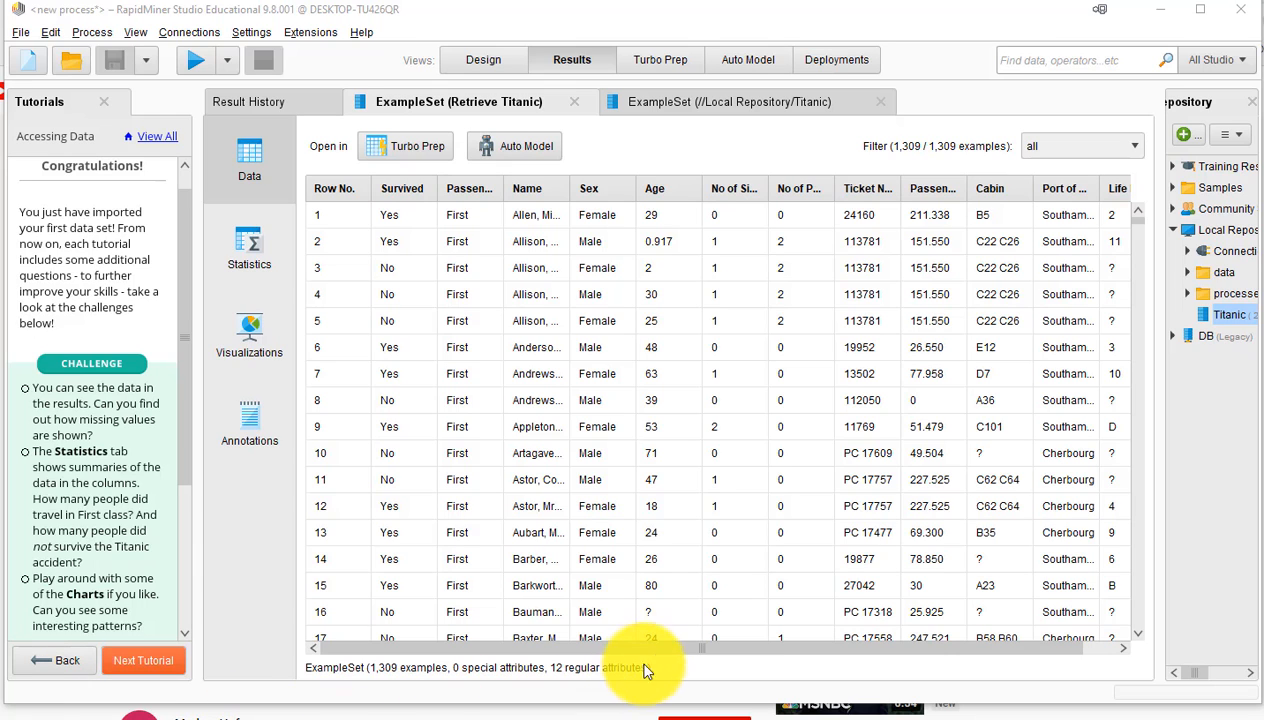
pyautogui.moveTo(660, 655); pyautogui.dragTo(745, 647)
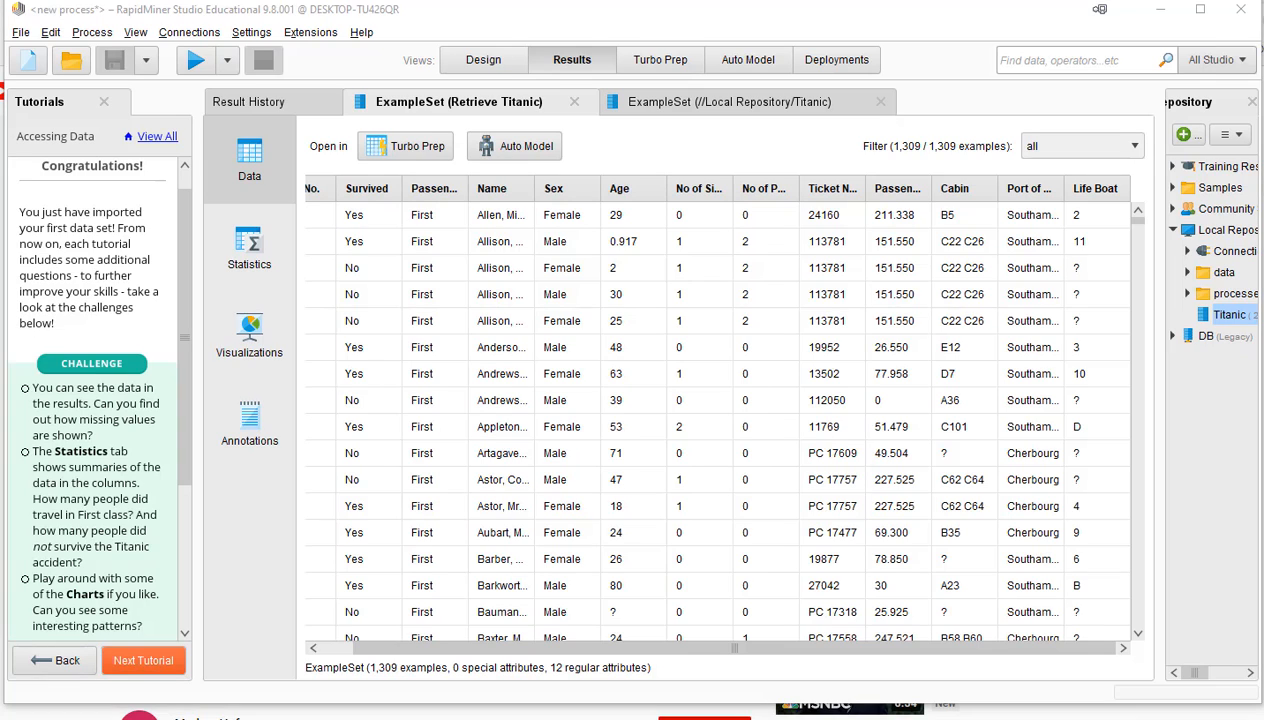
pyautogui.click(1092, 151)
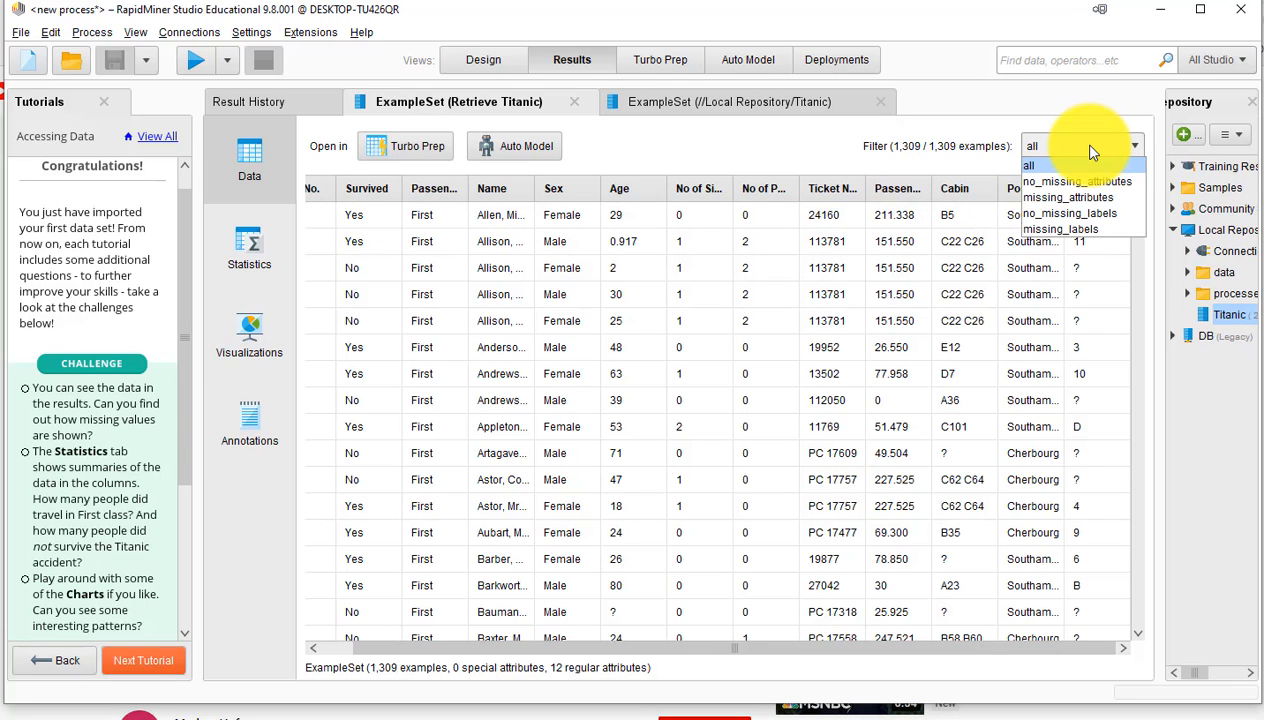
pyautogui.click(1092, 199)
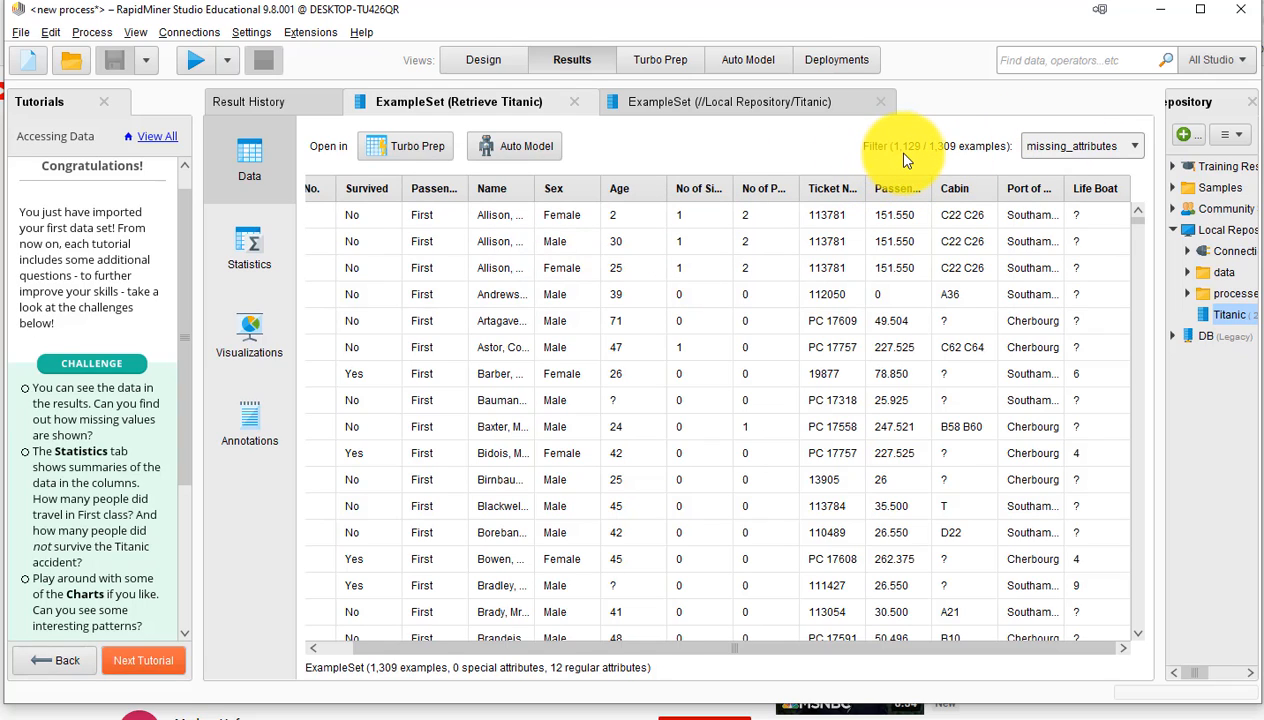
# - Filter the Retrieve Titanic data table to no_missing_attributes, examine the complete rows, and review the other filter options
pyautogui.click(1130, 146)
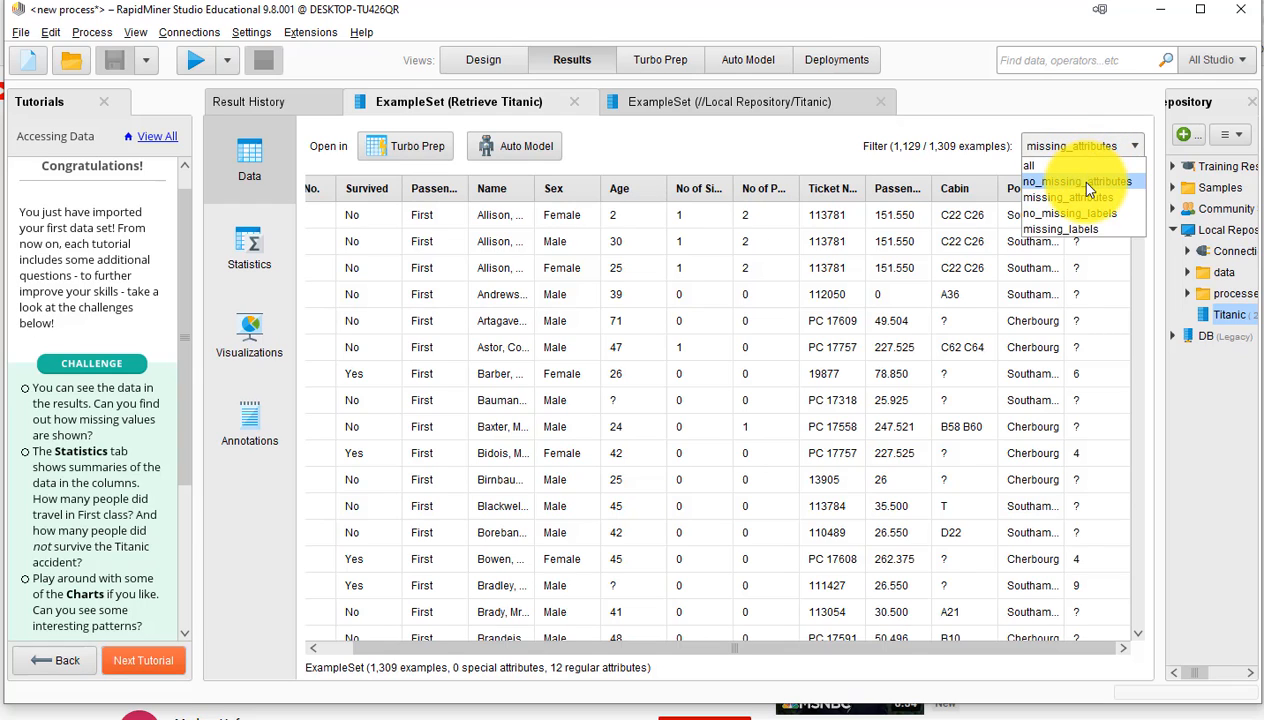
pyautogui.click(1086, 182)
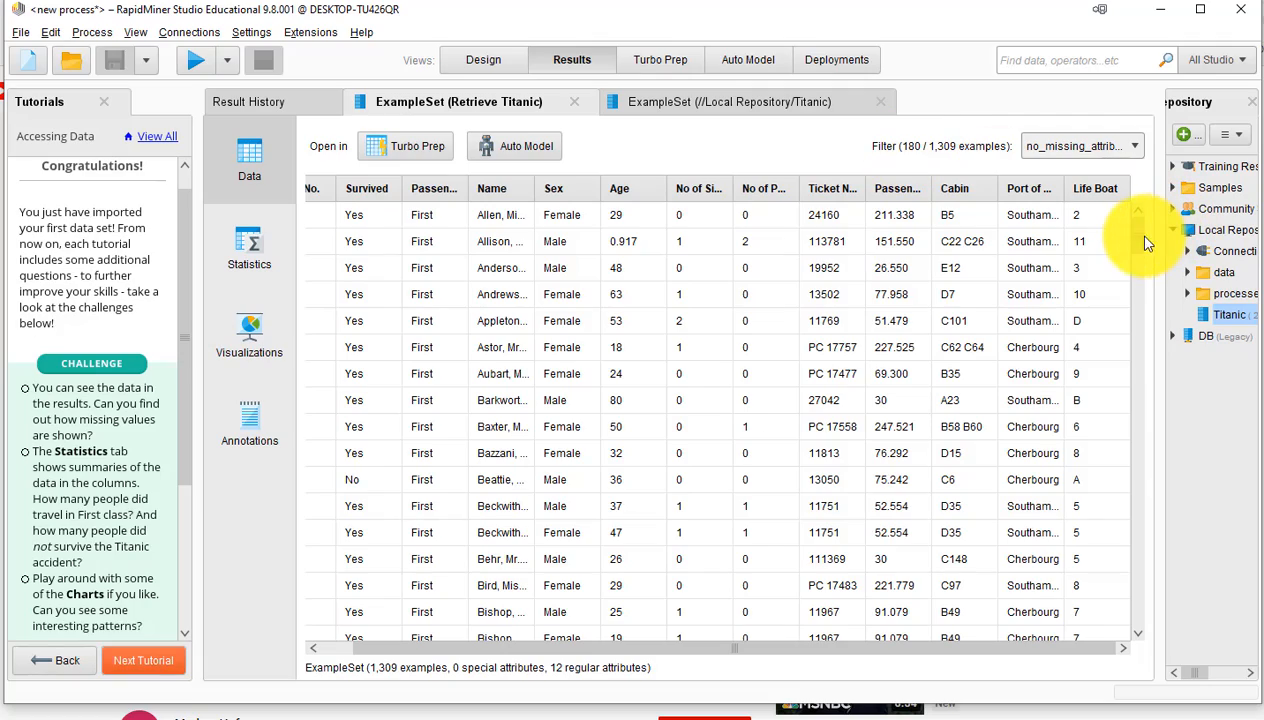
pyautogui.moveTo(1143, 247); pyautogui.dragTo(1140, 495)
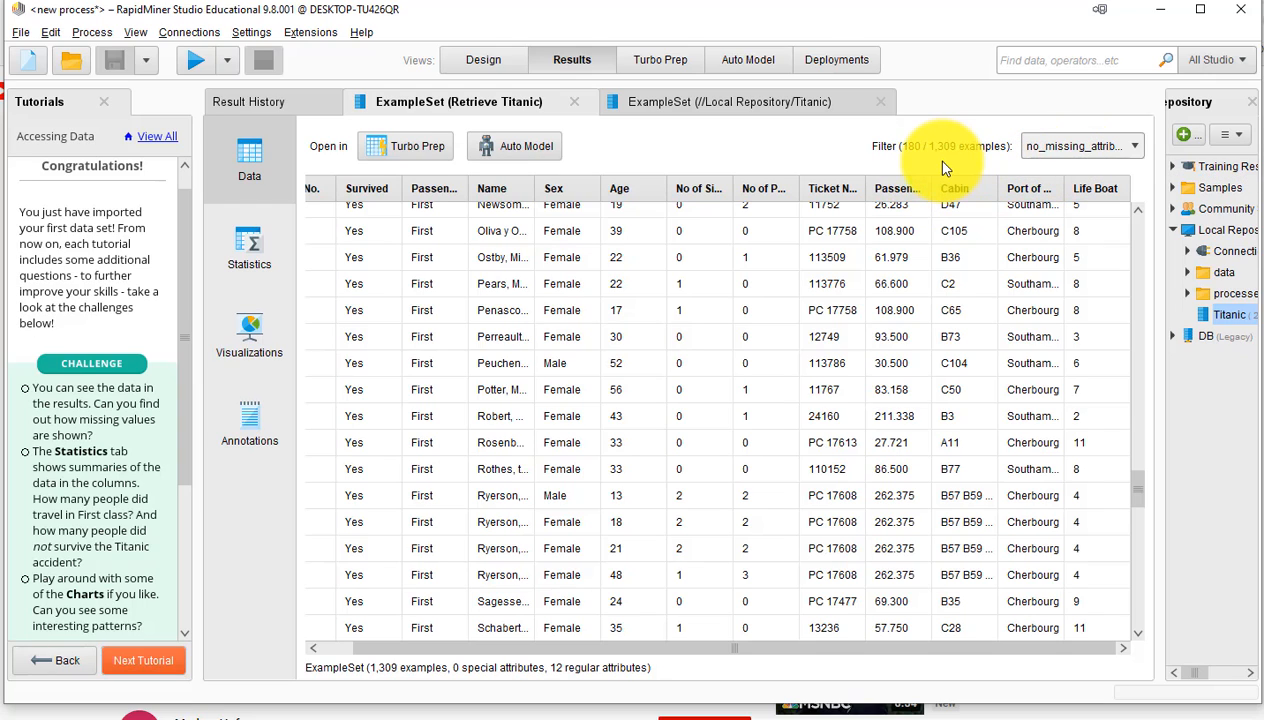
pyautogui.click(1084, 150)
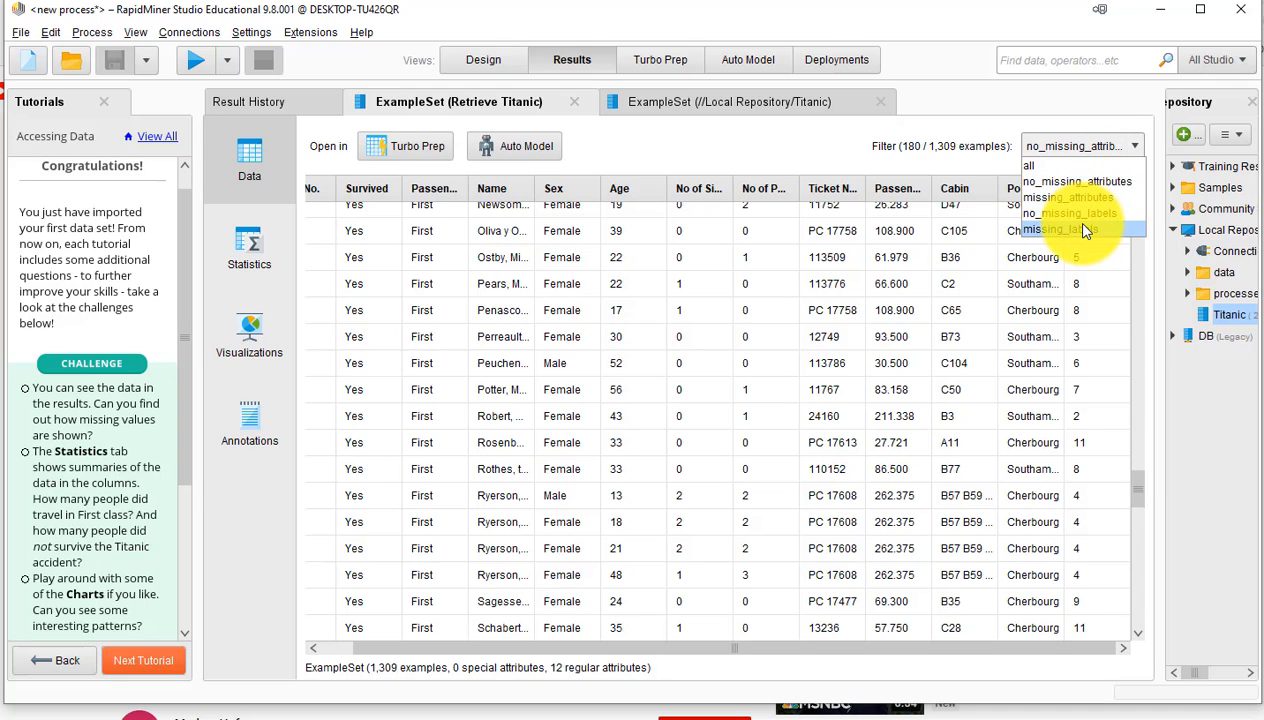
pyautogui.click(827, 143)
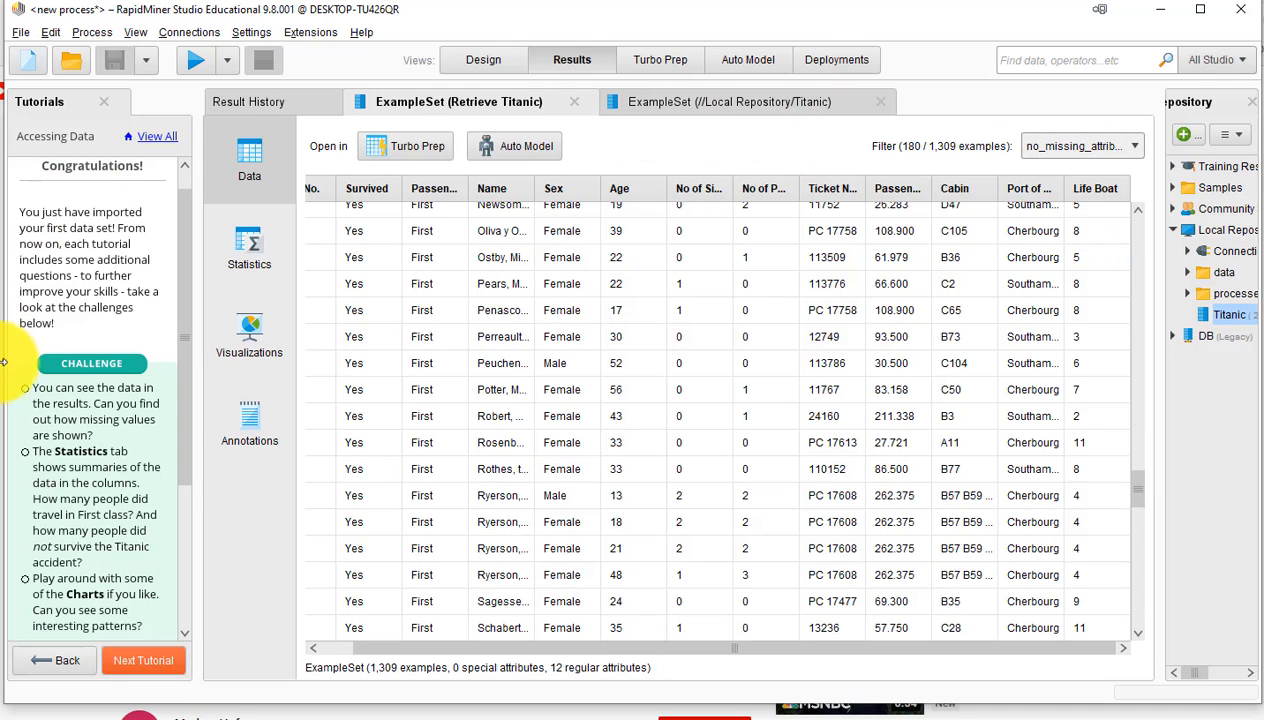